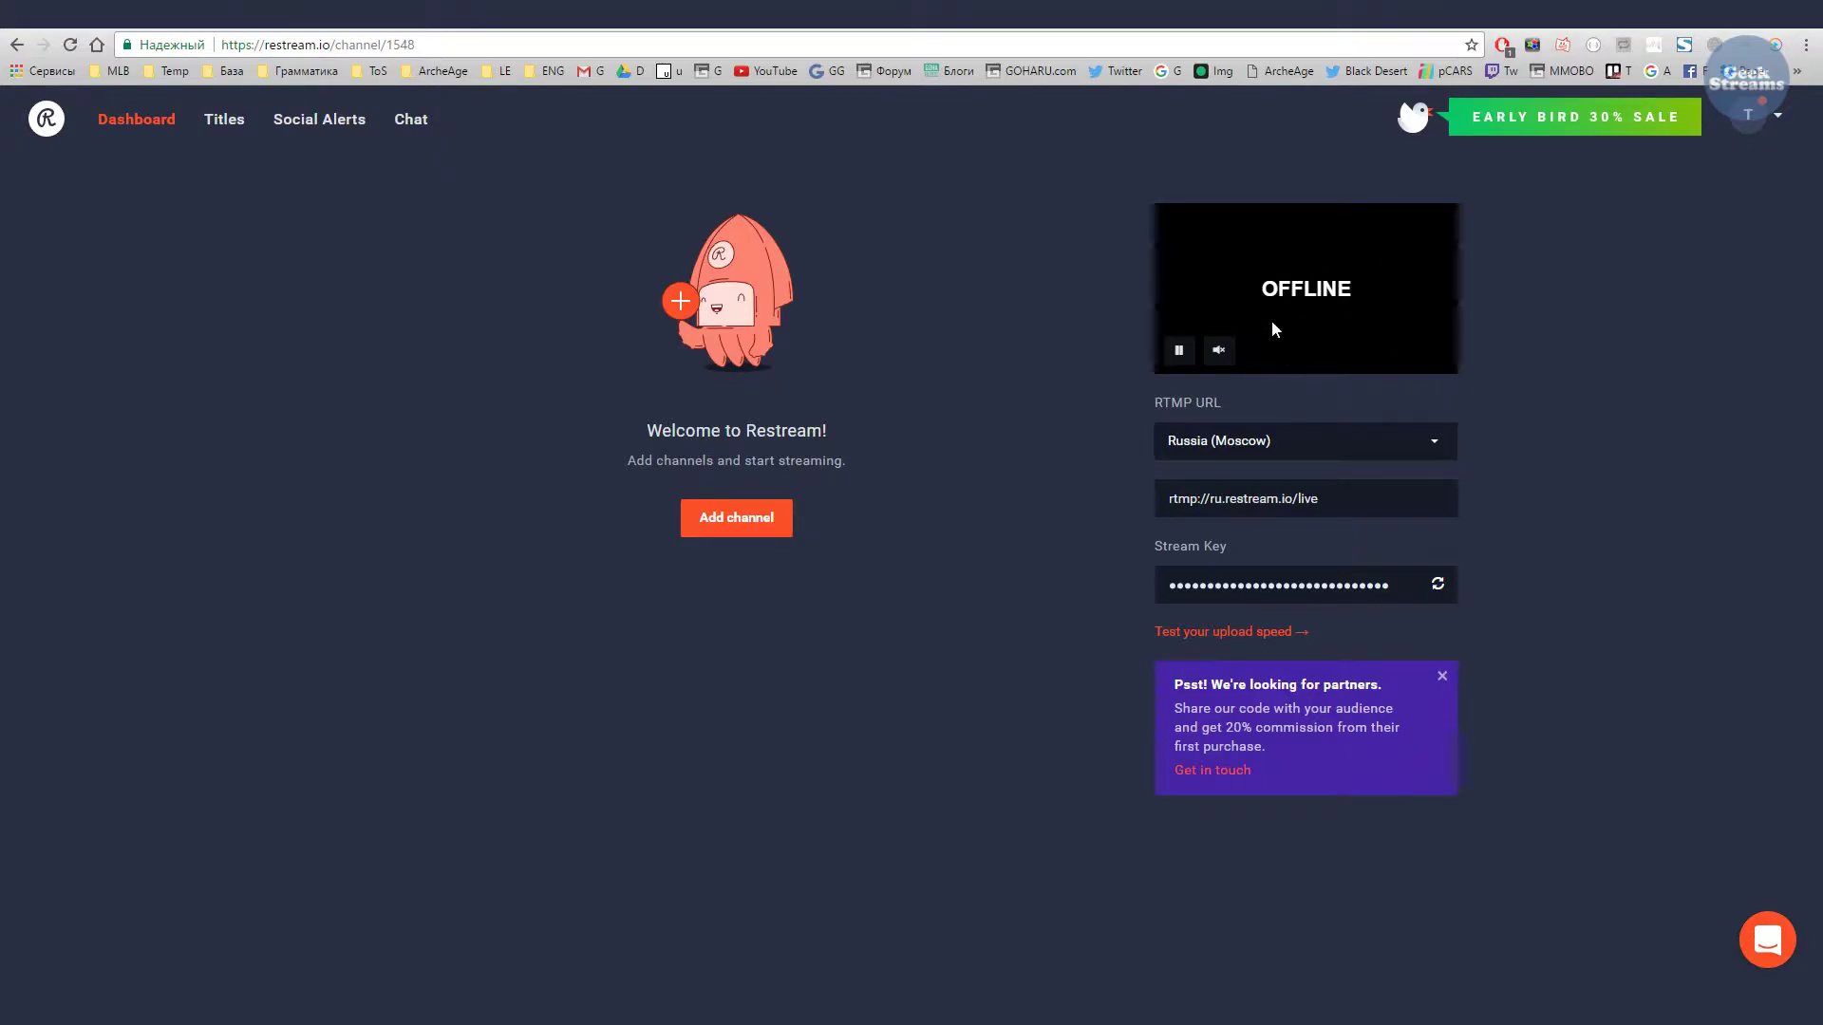
- Choose Russia (Moscow) as the RTMP server location on the Restream dashboard
{"action": "left_click_drag", "start_coordinate": [1146, 403], "coordinate": [1232, 403]}
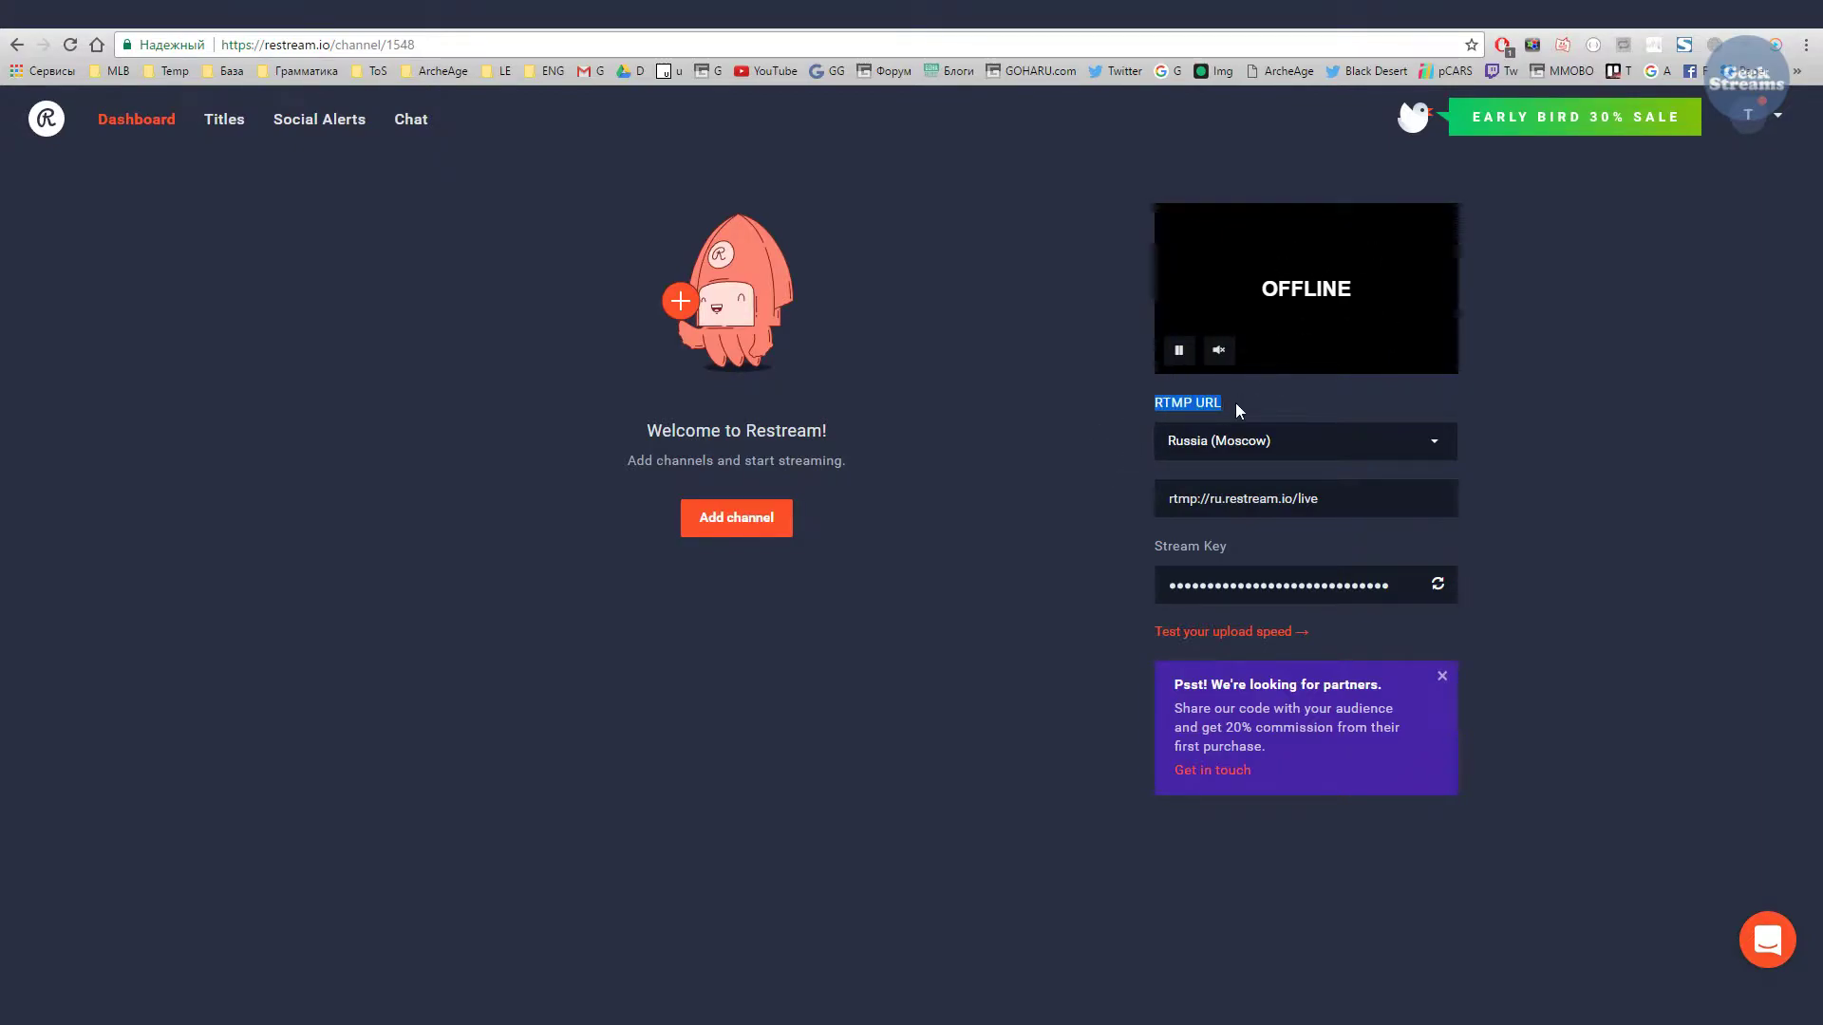
{"action": "left_click", "coordinate": [1289, 443]}
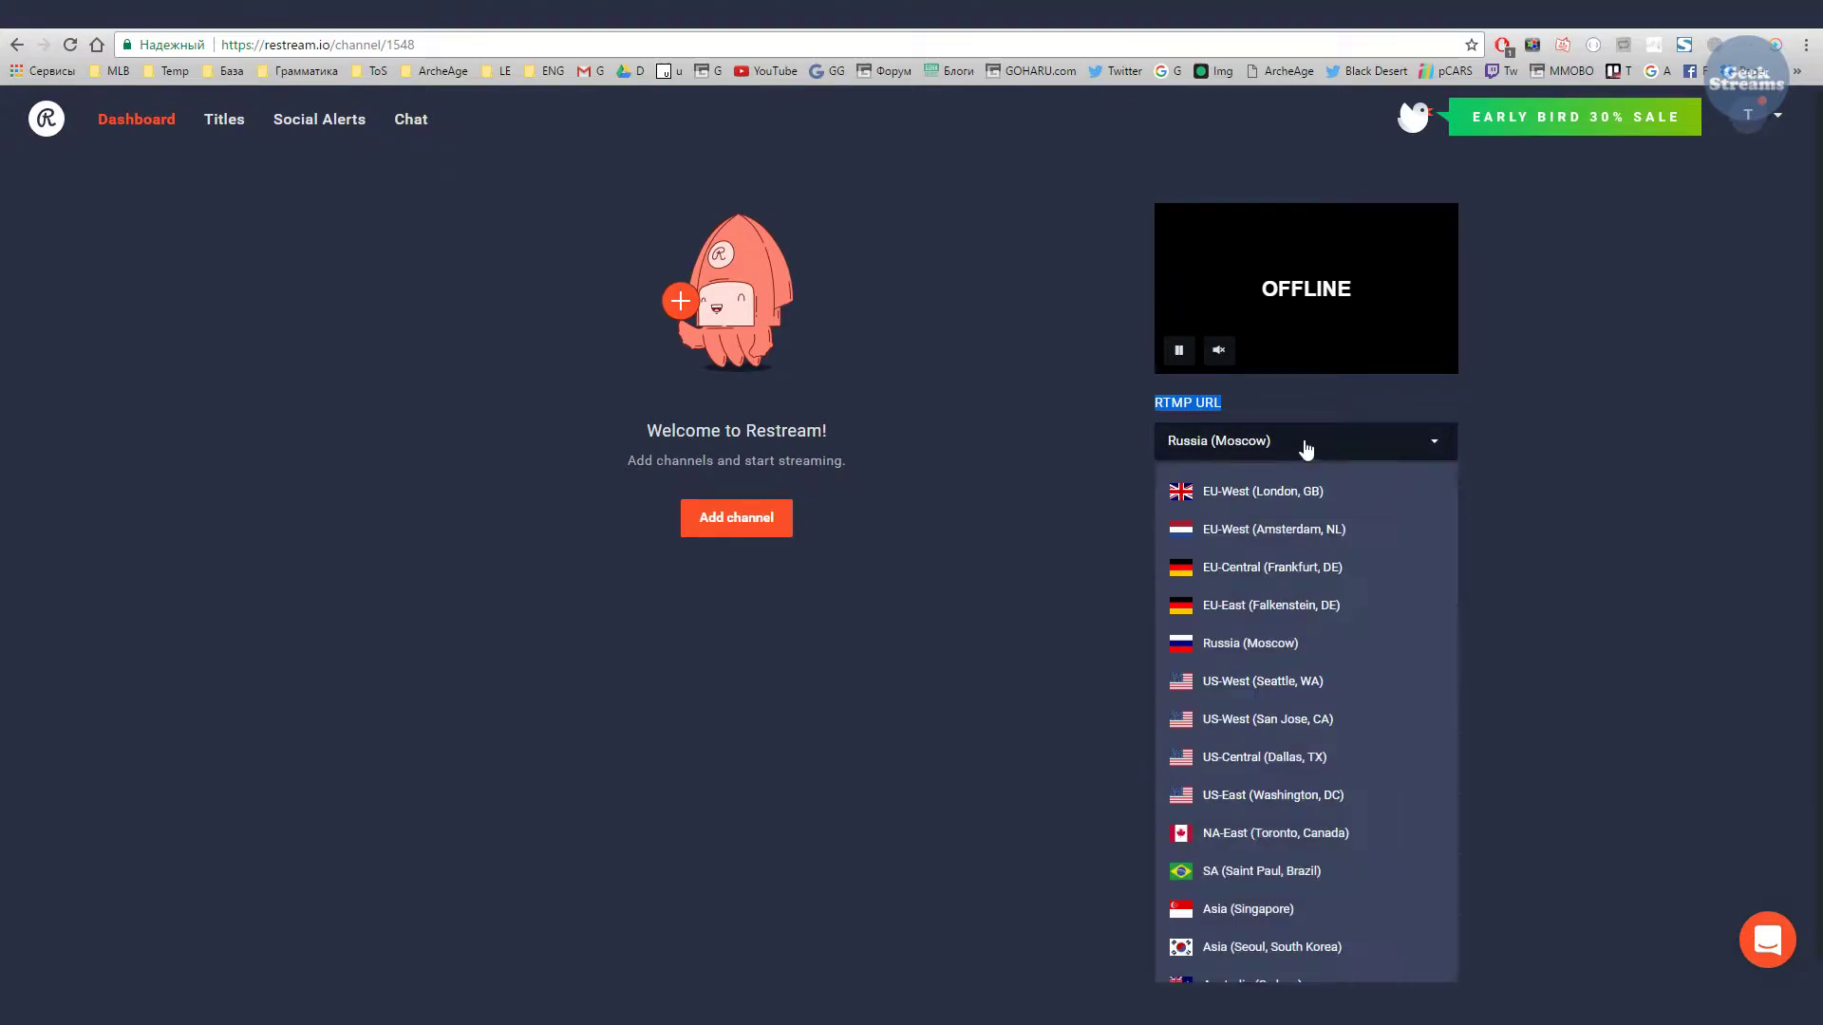
{"action": "left_click", "coordinate": [1260, 653]}
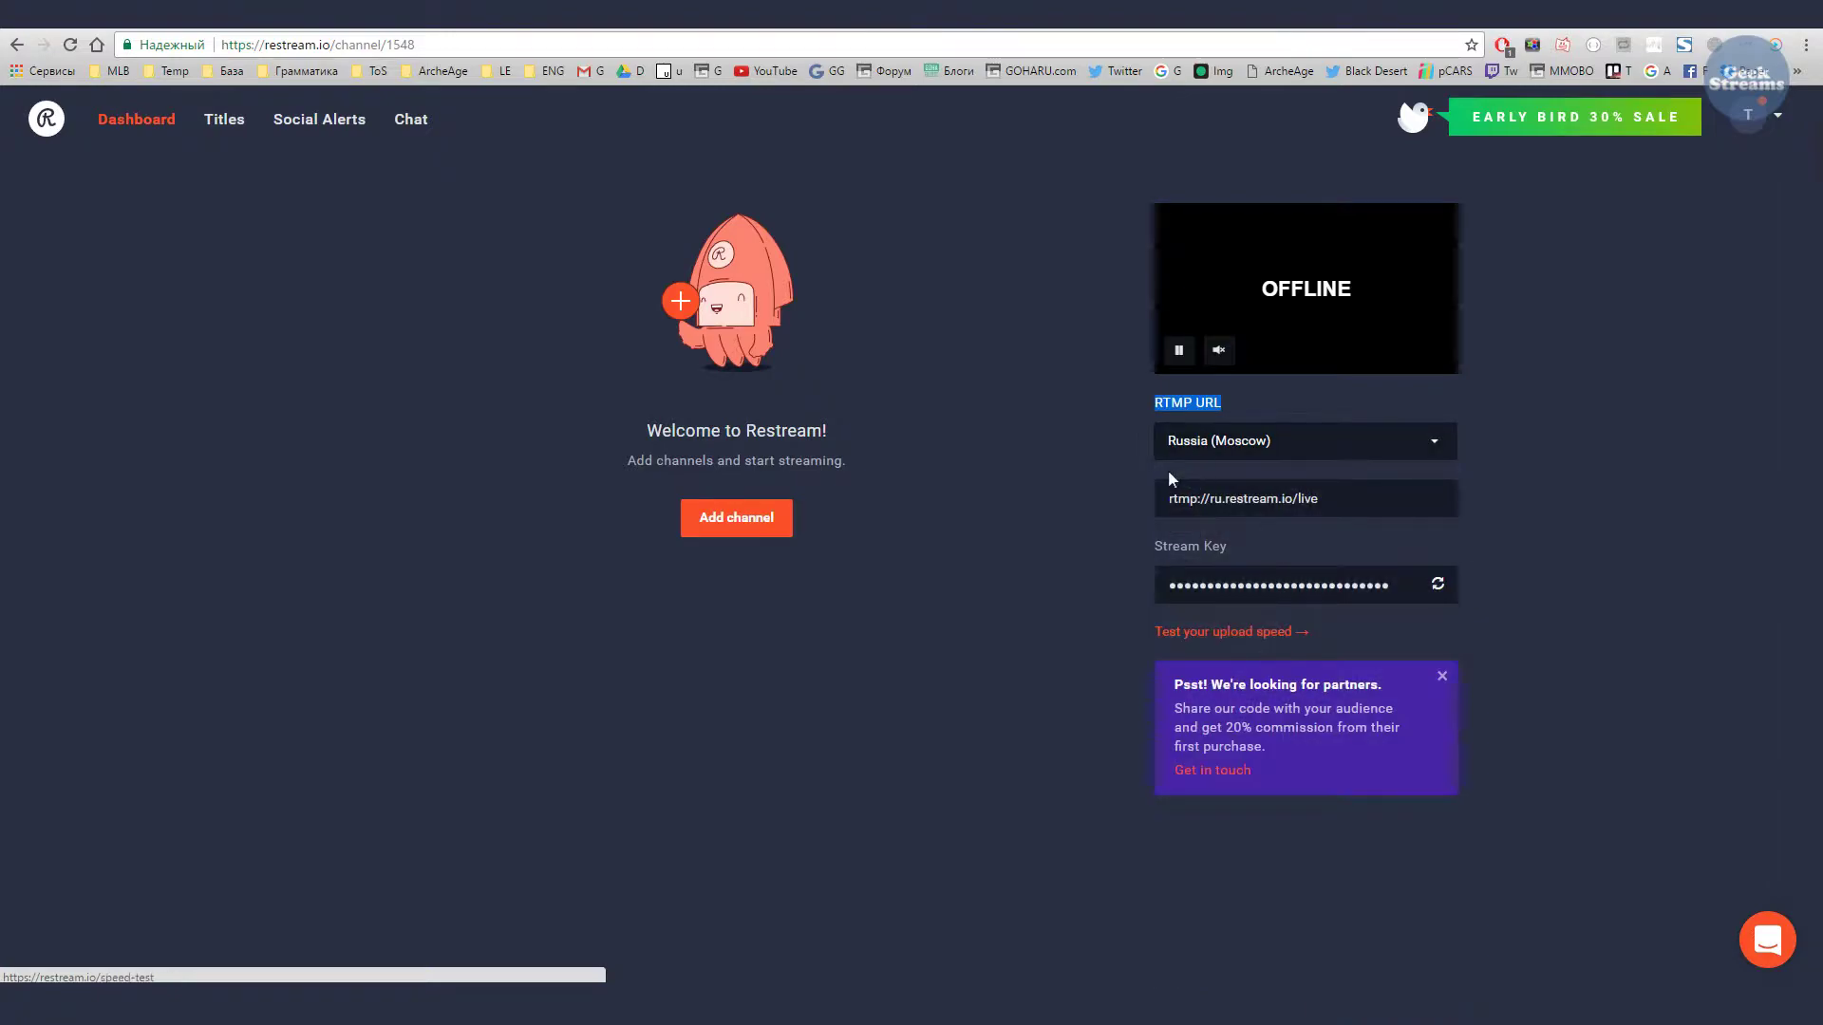
- Cut the server address rtmp://ru.restream.io/live to the clipboard and paste it back into its field
{"action": "left_click", "coordinate": [1170, 499]}
{"action": "key", "text": "ctrl+a"}
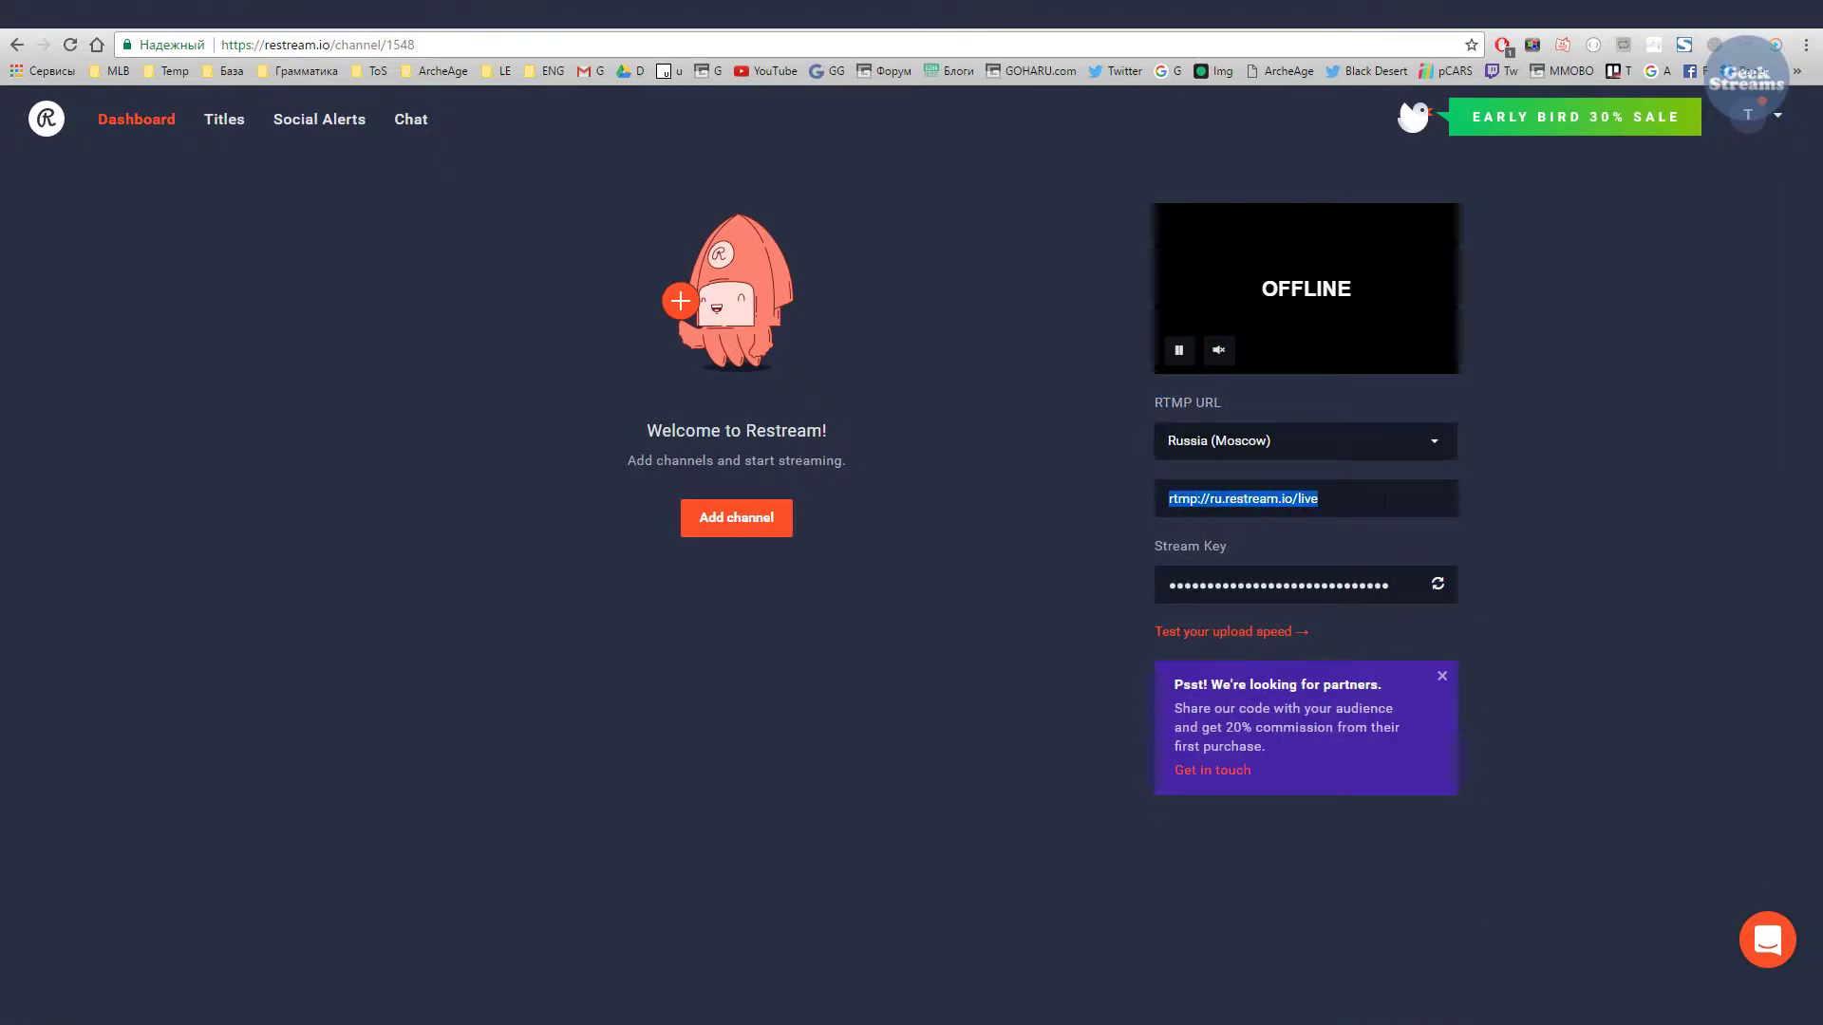
{"action": "right_click", "coordinate": [1244, 498]}
{"action": "left_click", "coordinate": [1253, 506]}
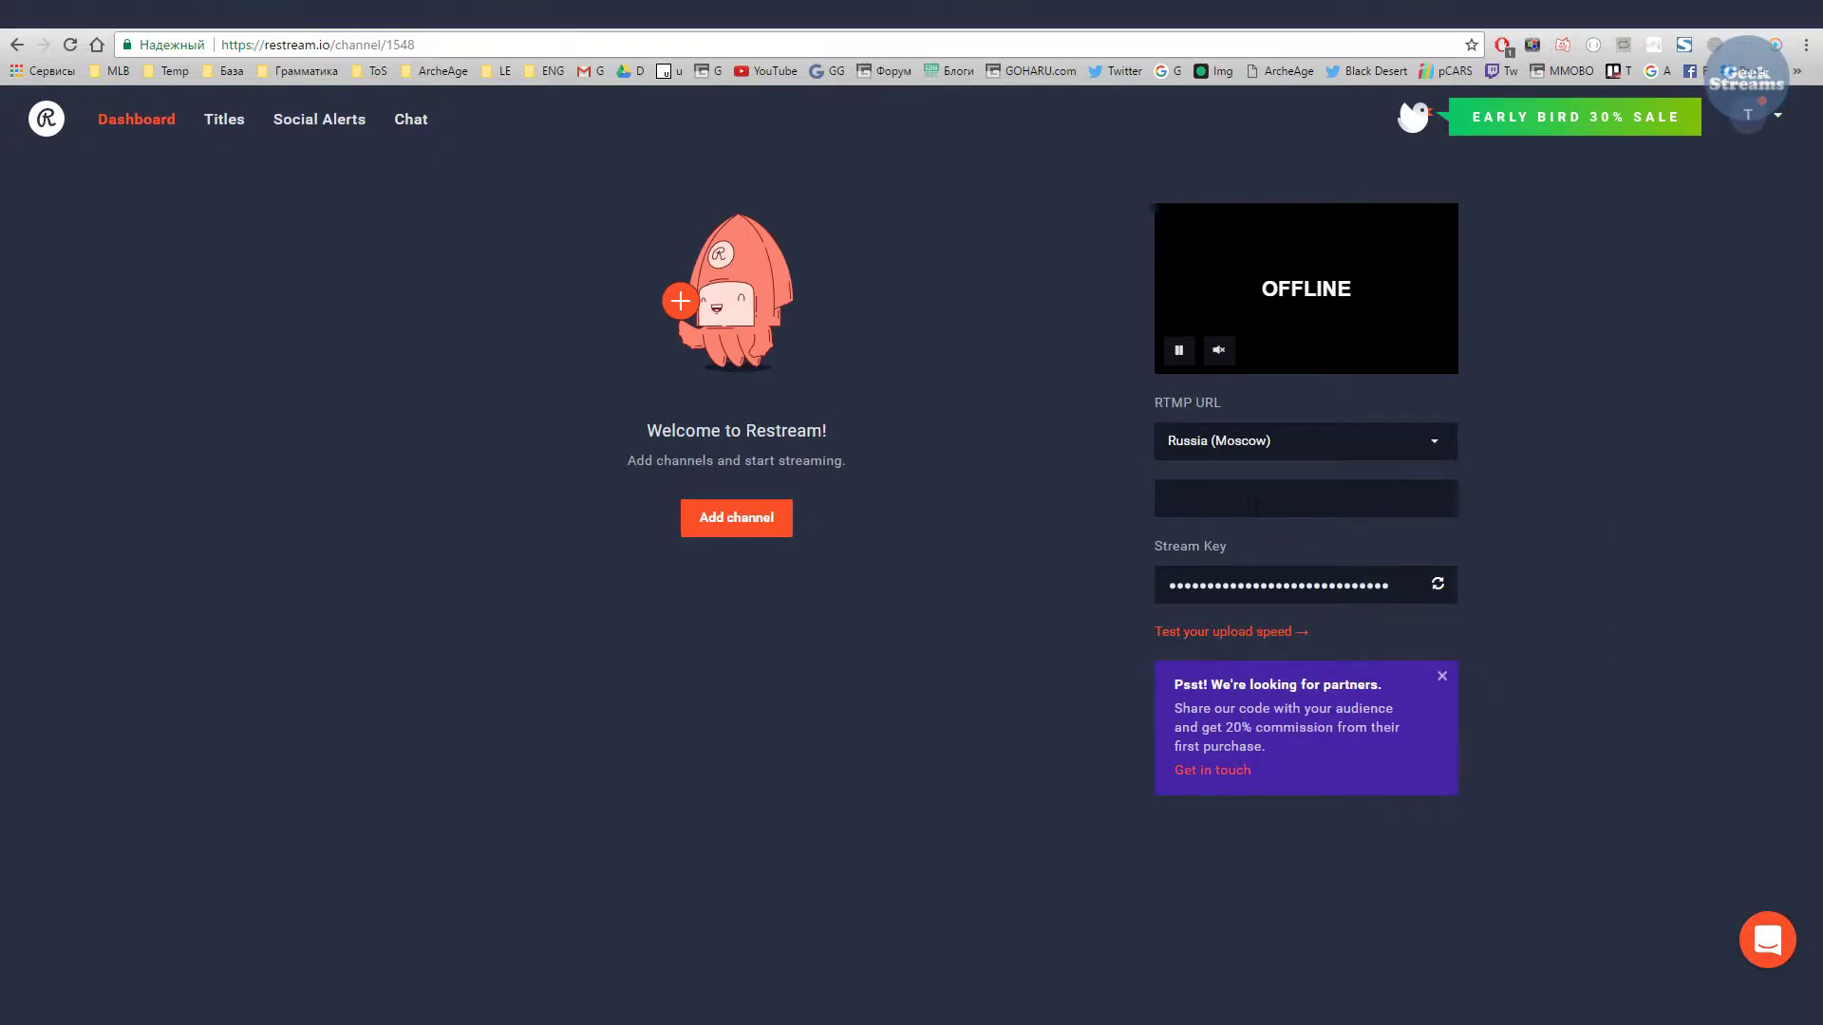
{"action": "right_click", "coordinate": [1254, 494]}
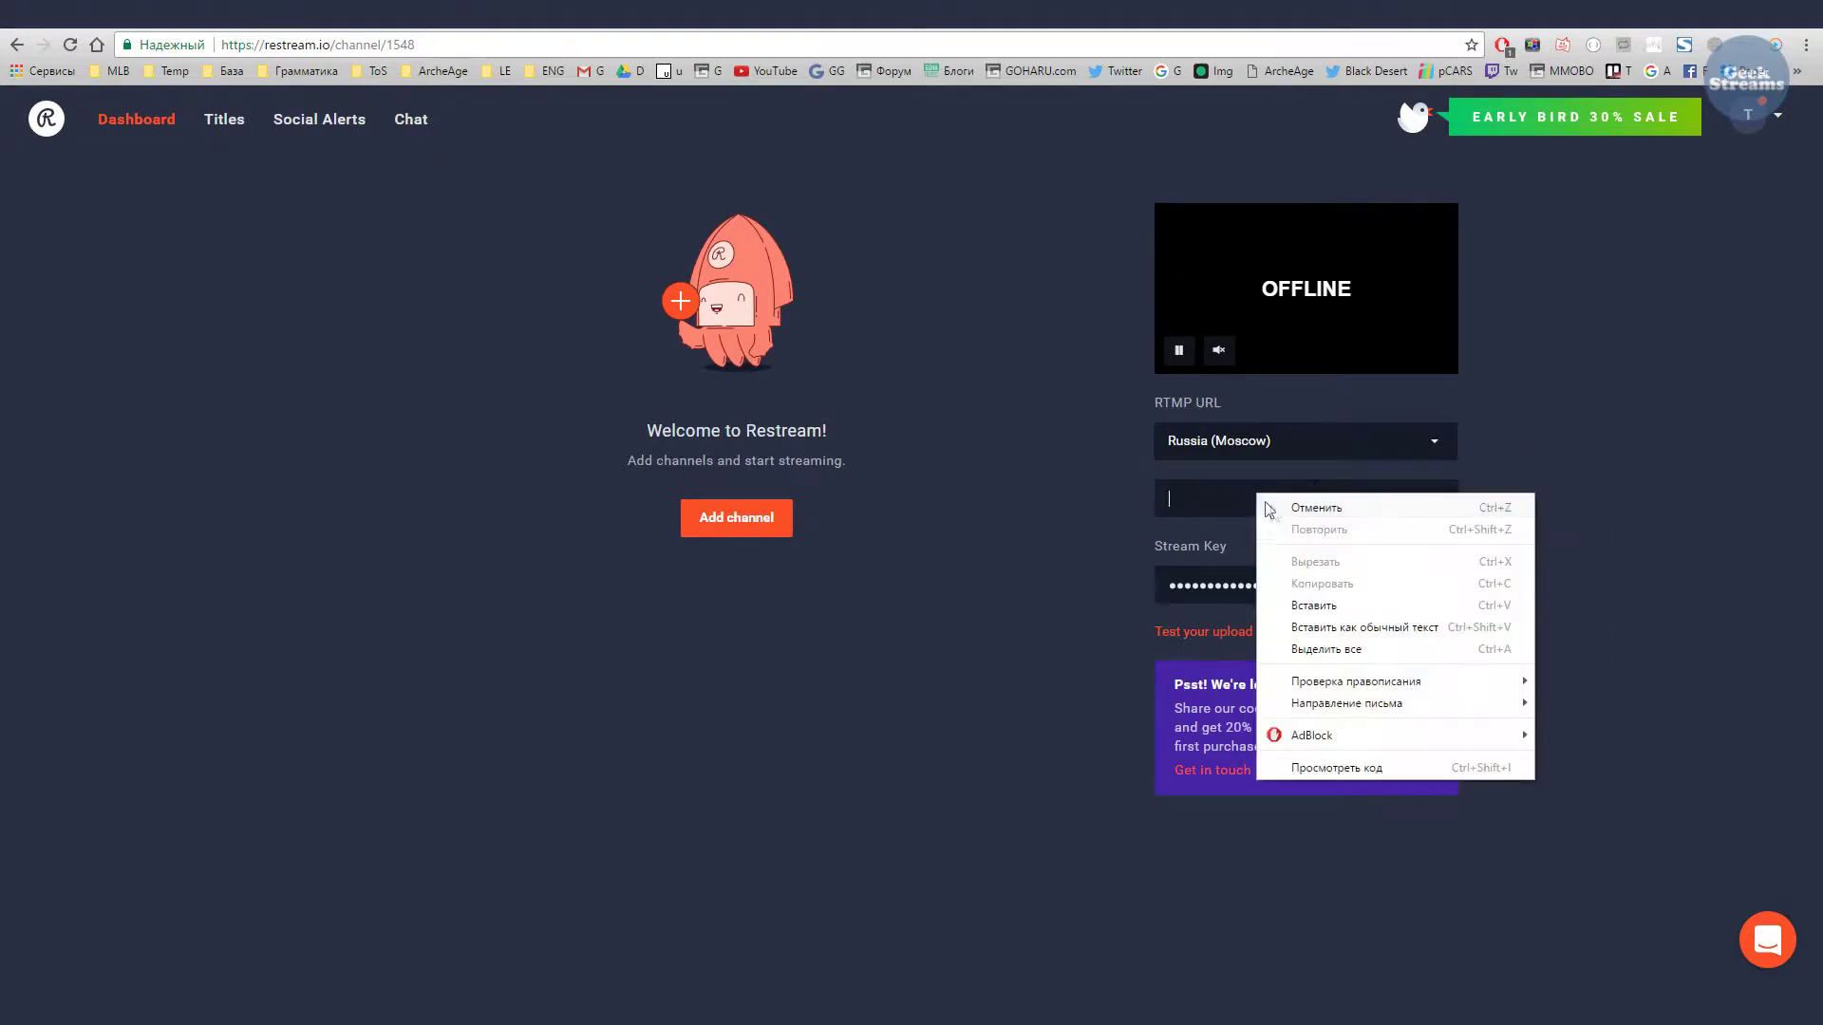
{"action": "left_click", "coordinate": [1315, 602]}
{"action": "key", "text": "ctrl+a"}
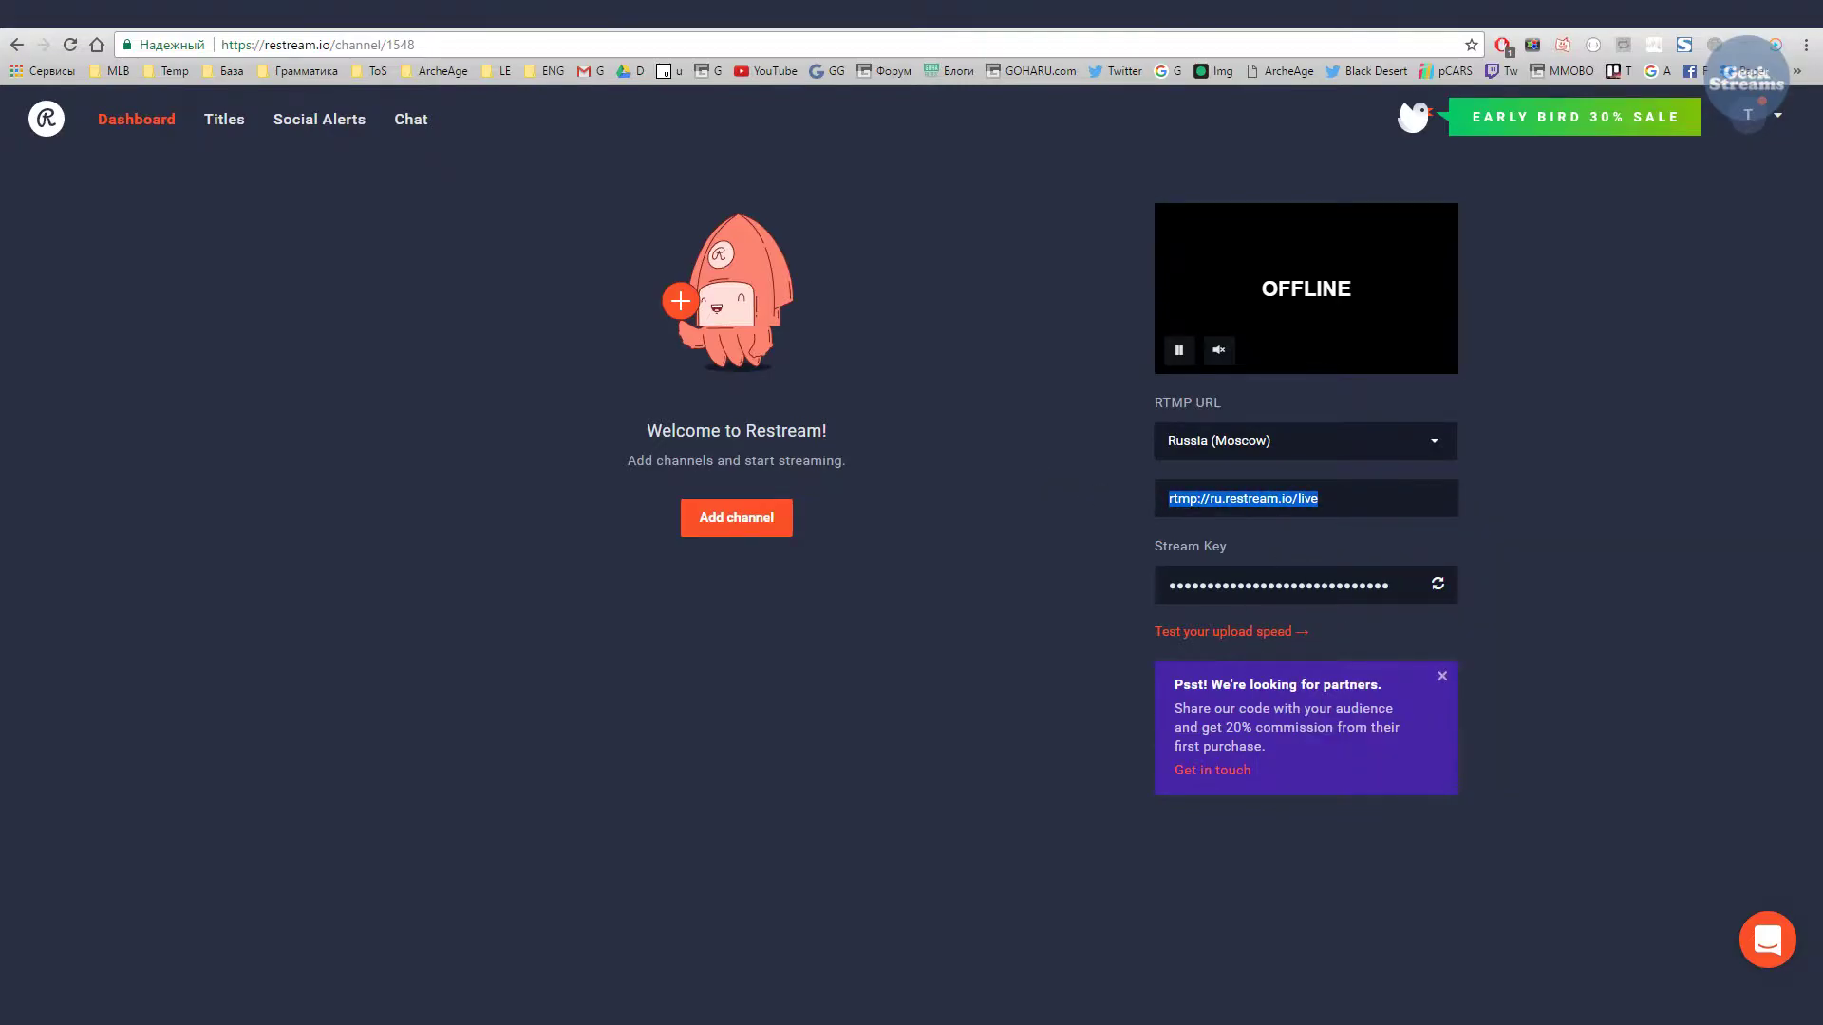
- Switch to OBS, try pasting the Restream address as the custom streaming server URL in the stream settings, cancel, and minimise OBS
{"action": "key", "text": "alt+Tab"}
{"action": "left_click", "coordinate": [1135, 835]}
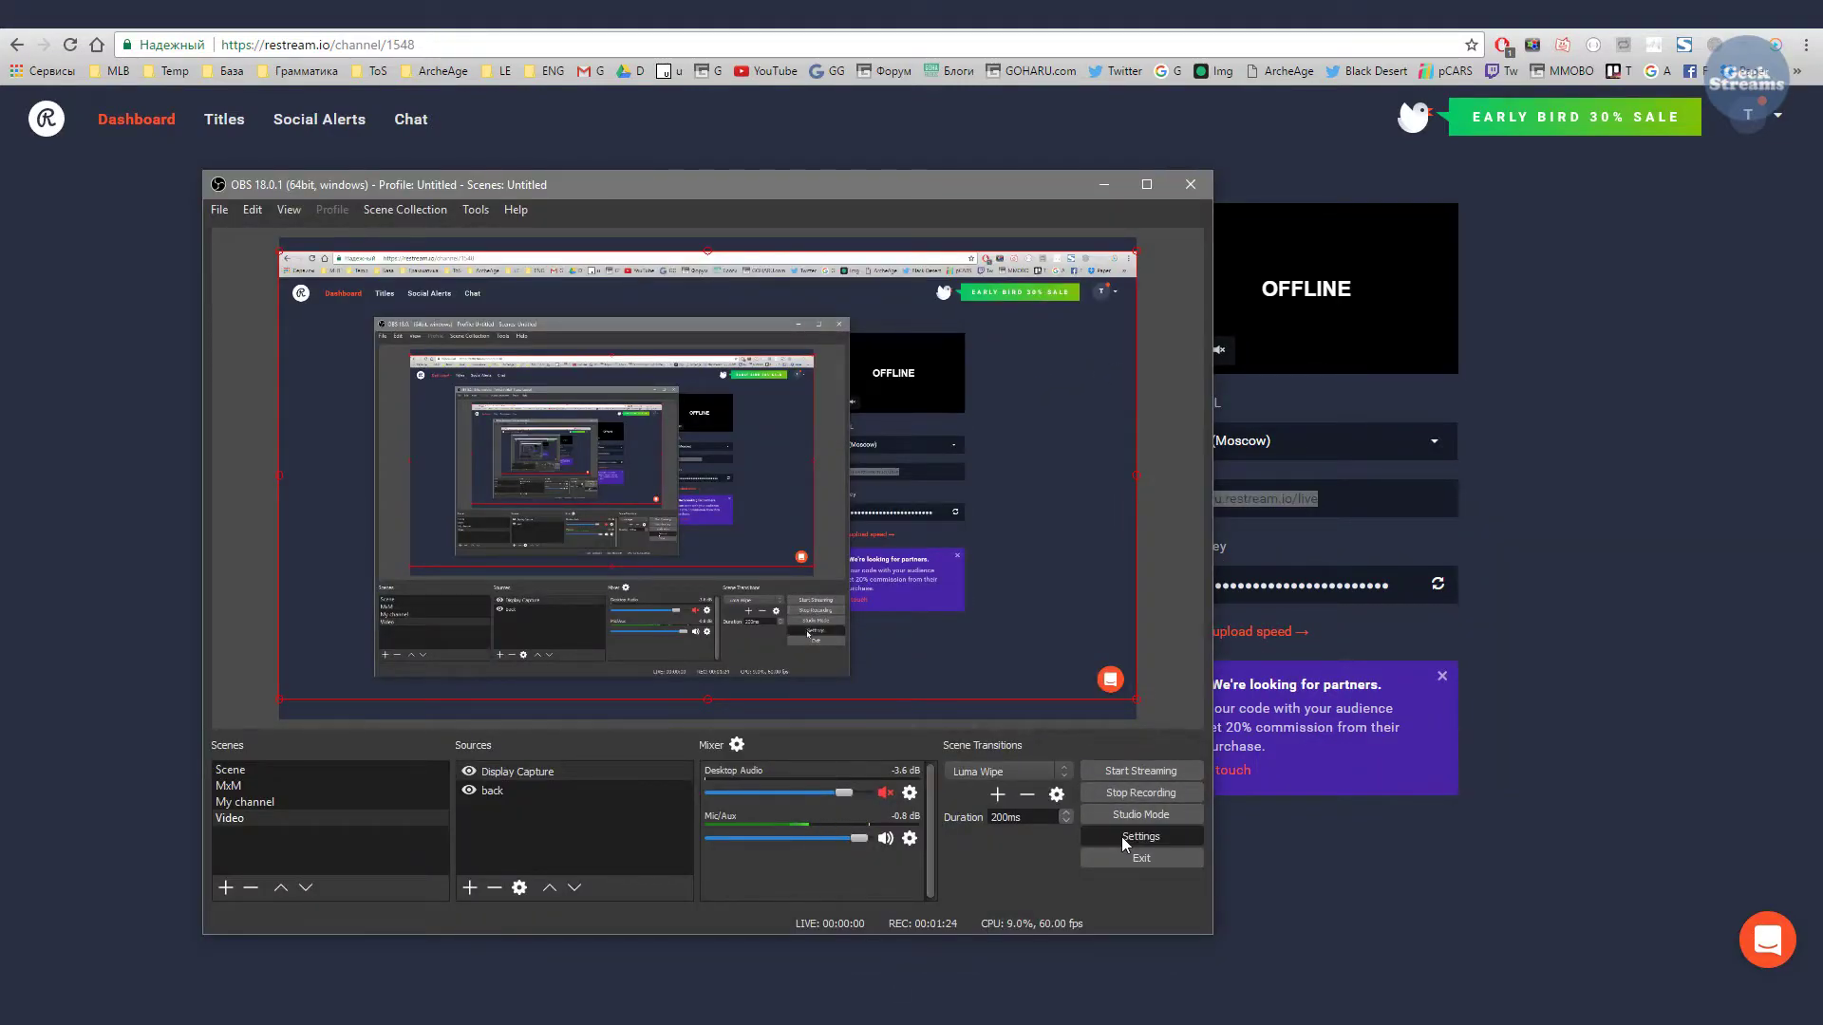
{"action": "left_click", "coordinate": [339, 338]}
{"action": "left_click", "coordinate": [339, 298]}
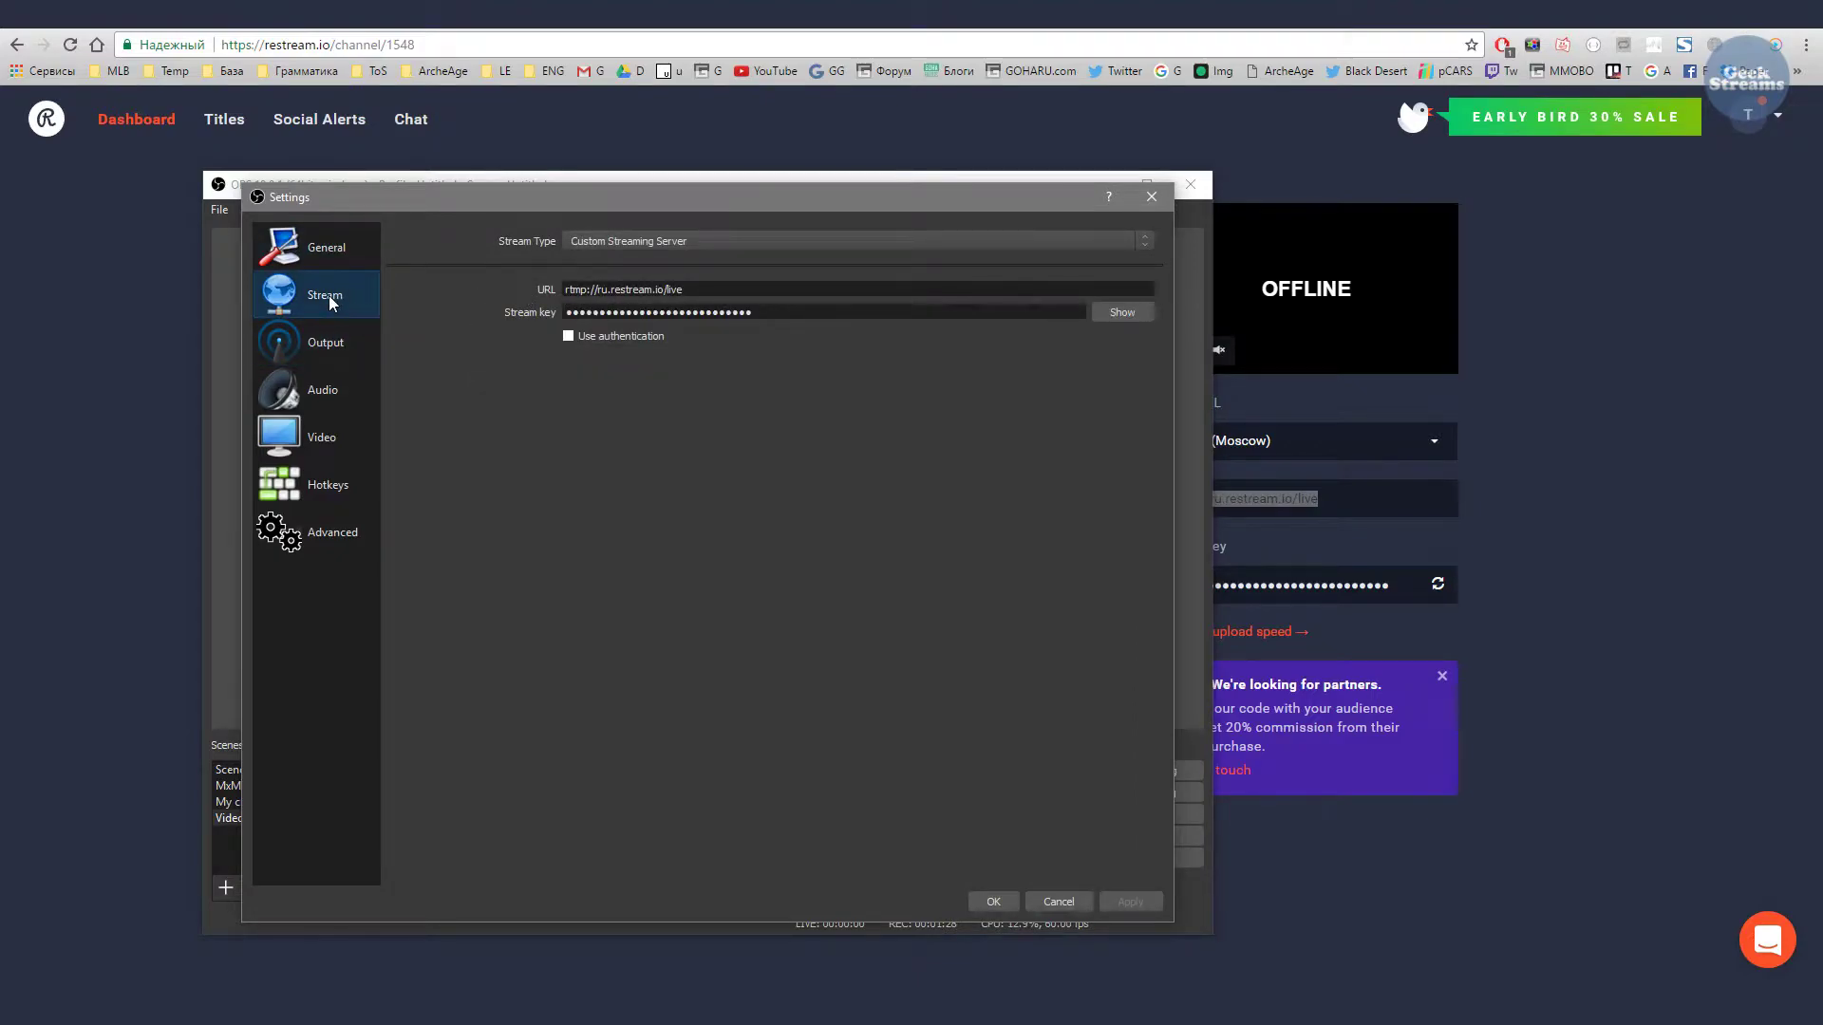
{"action": "left_click_drag", "start_coordinate": [683, 291], "coordinate": [405, 263]}
{"action": "key", "text": "ctrl+v"}
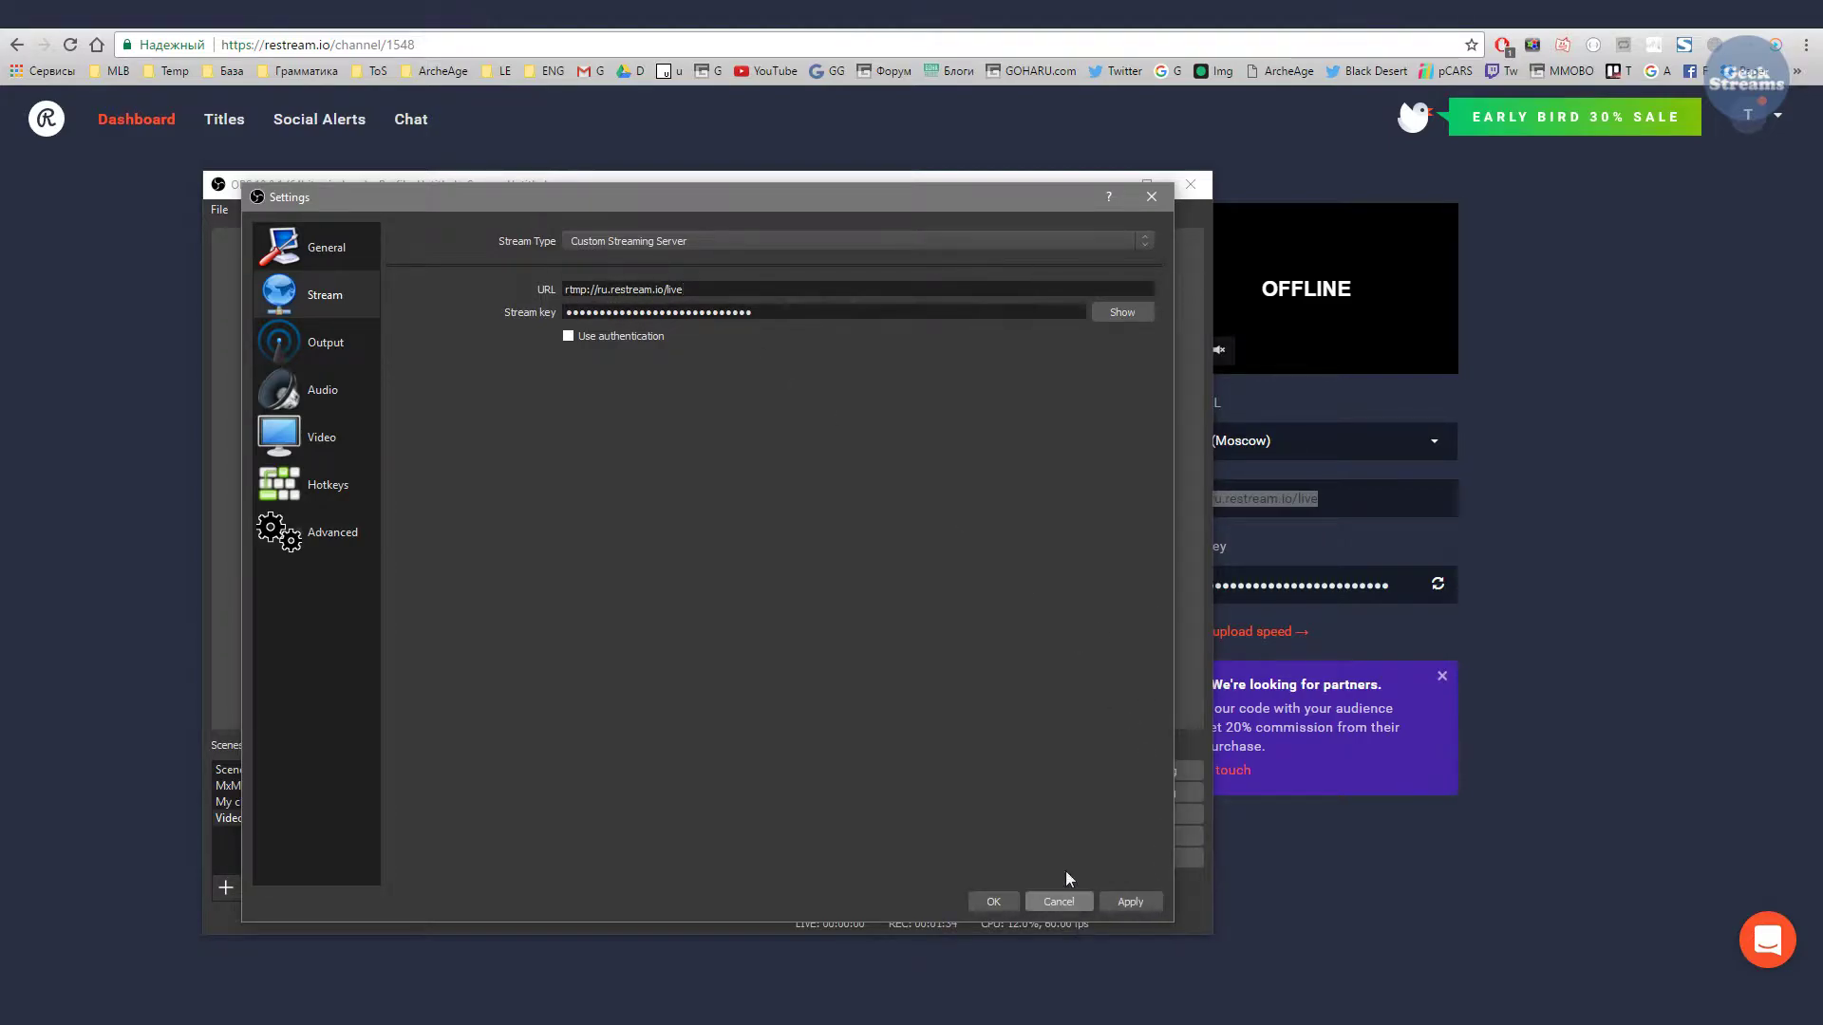
{"action": "left_click", "coordinate": [1056, 901]}
{"action": "left_click", "coordinate": [1104, 184]}
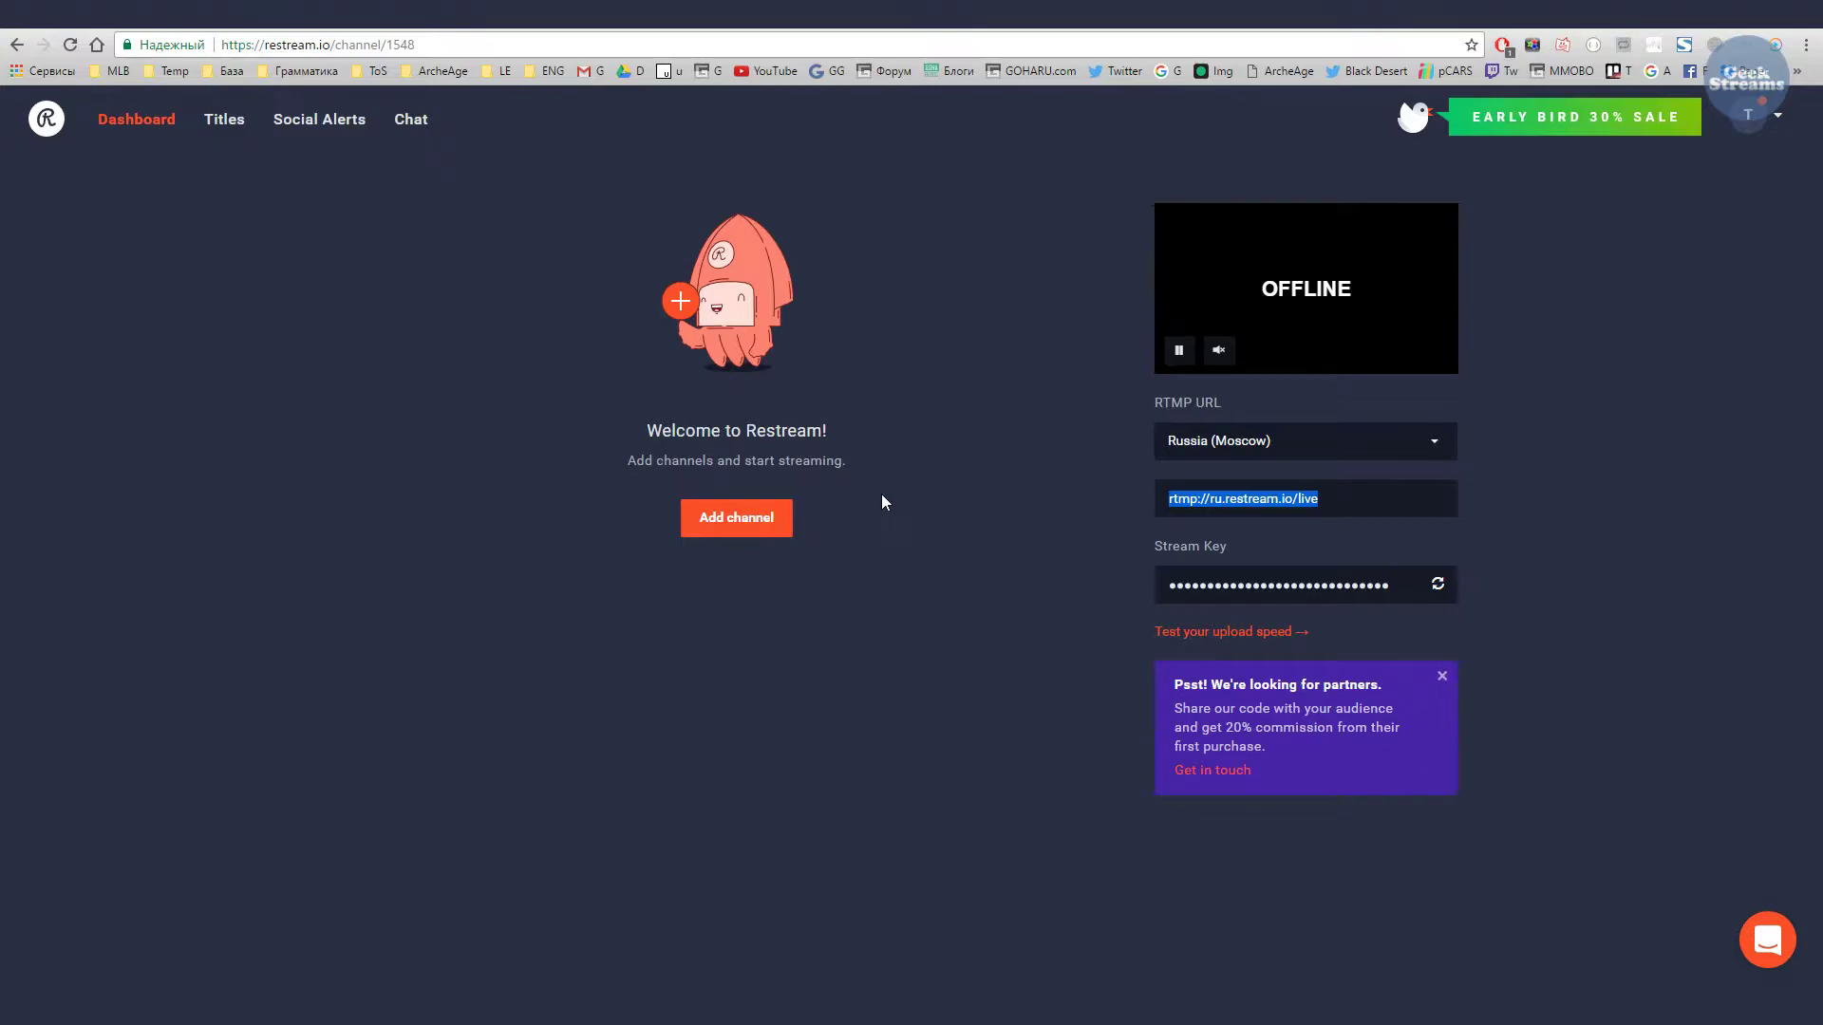
- Start adding a new channel and look through the list of supported streaming services
{"action": "left_click", "coordinate": [731, 528]}
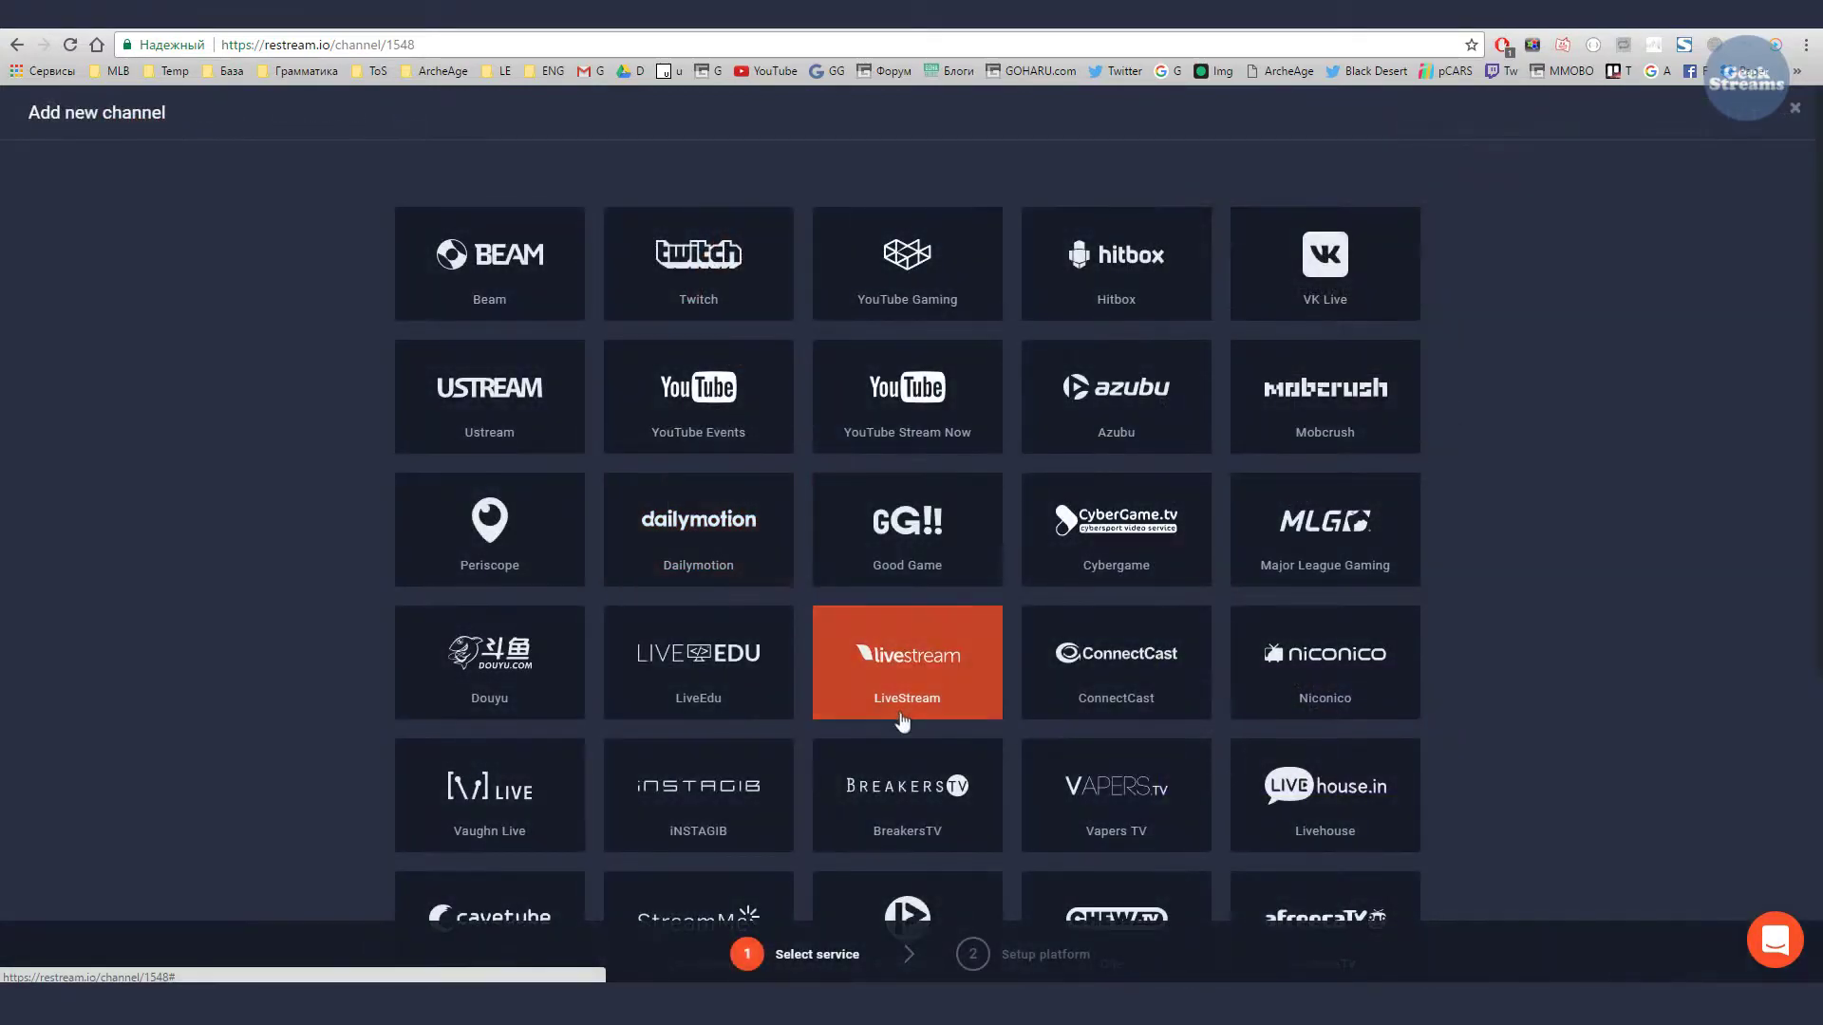
{"action": "scroll", "coordinate": [1151, 573], "scroll_direction": "down", "scroll_amount": 4}
{"action": "scroll", "coordinate": [427, 541], "scroll_direction": "up", "scroll_amount": 5}
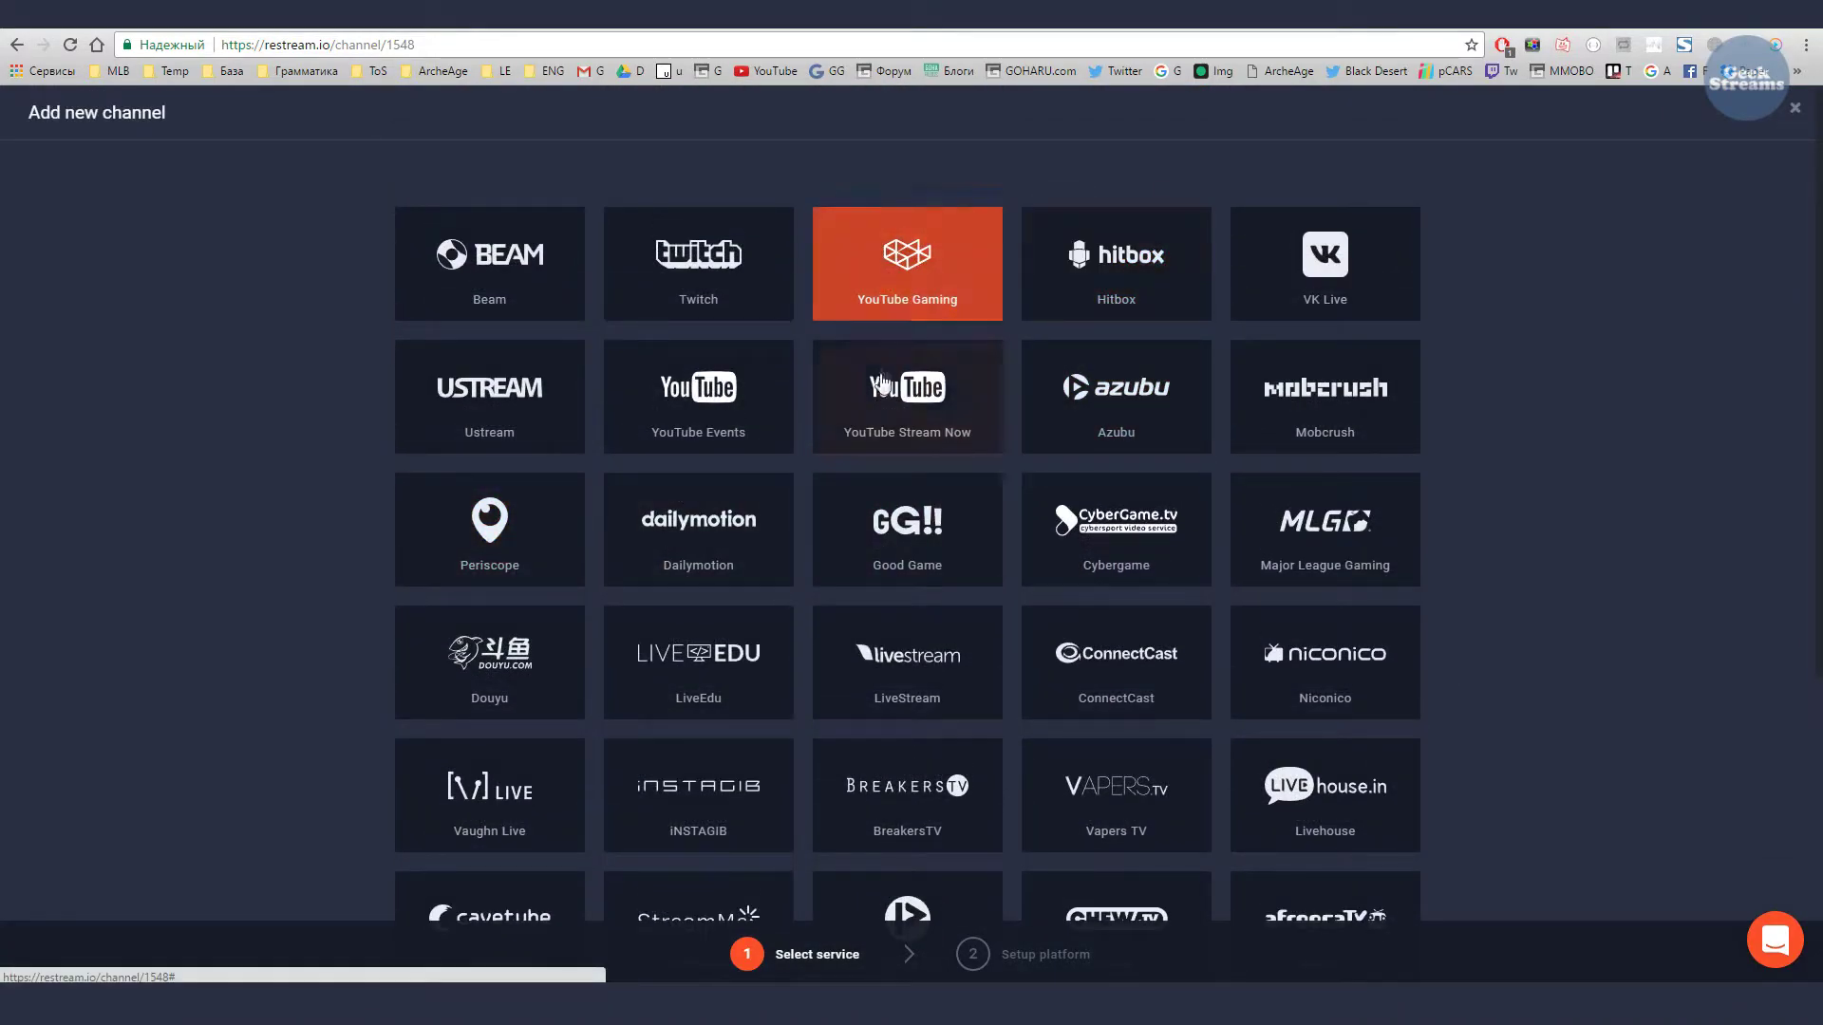
{"action": "scroll", "coordinate": [882, 380], "scroll_direction": "down", "scroll_amount": 5}
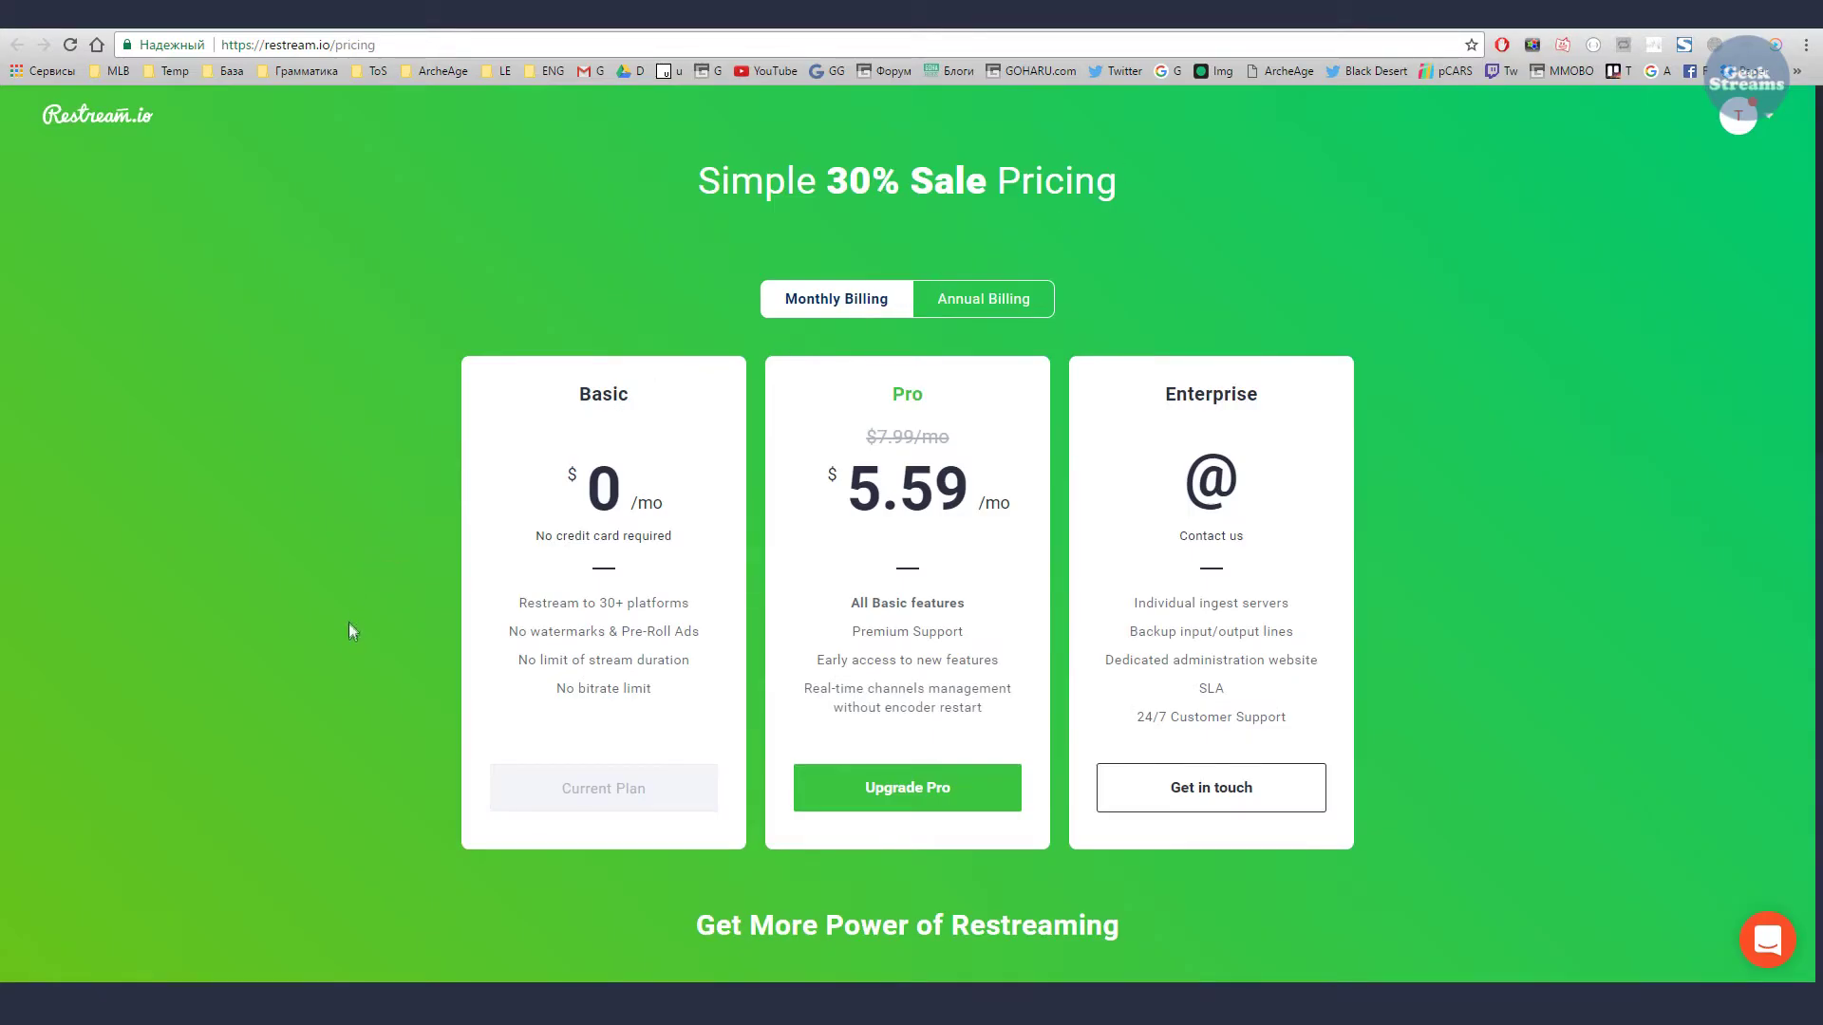
- Look over the Restream pricing page and read the Basic plan's features, including supported platforms and bitrate limit
{"action": "scroll", "coordinate": [350, 623], "scroll_direction": "down", "scroll_amount": 7}
{"action": "scroll", "coordinate": [325, 675], "scroll_direction": "up", "scroll_amount": 3}
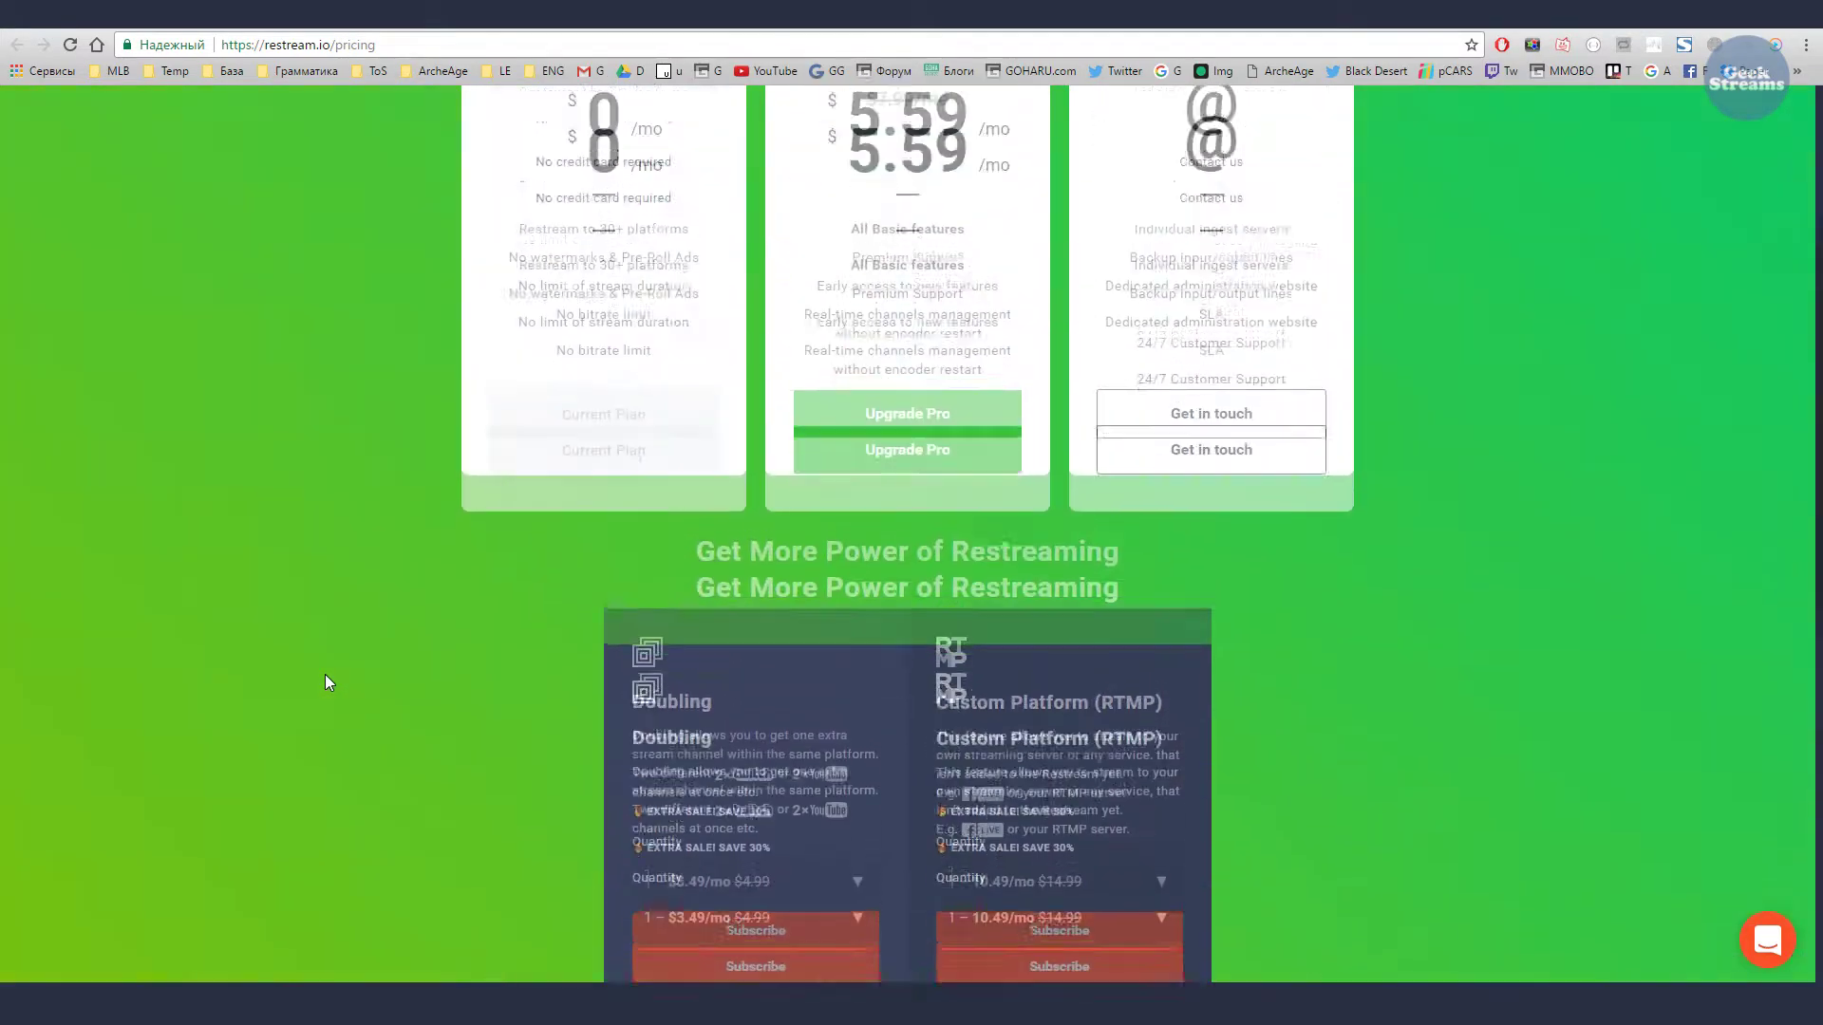
{"action": "scroll", "coordinate": [324, 675], "scroll_direction": "up", "scroll_amount": 3}
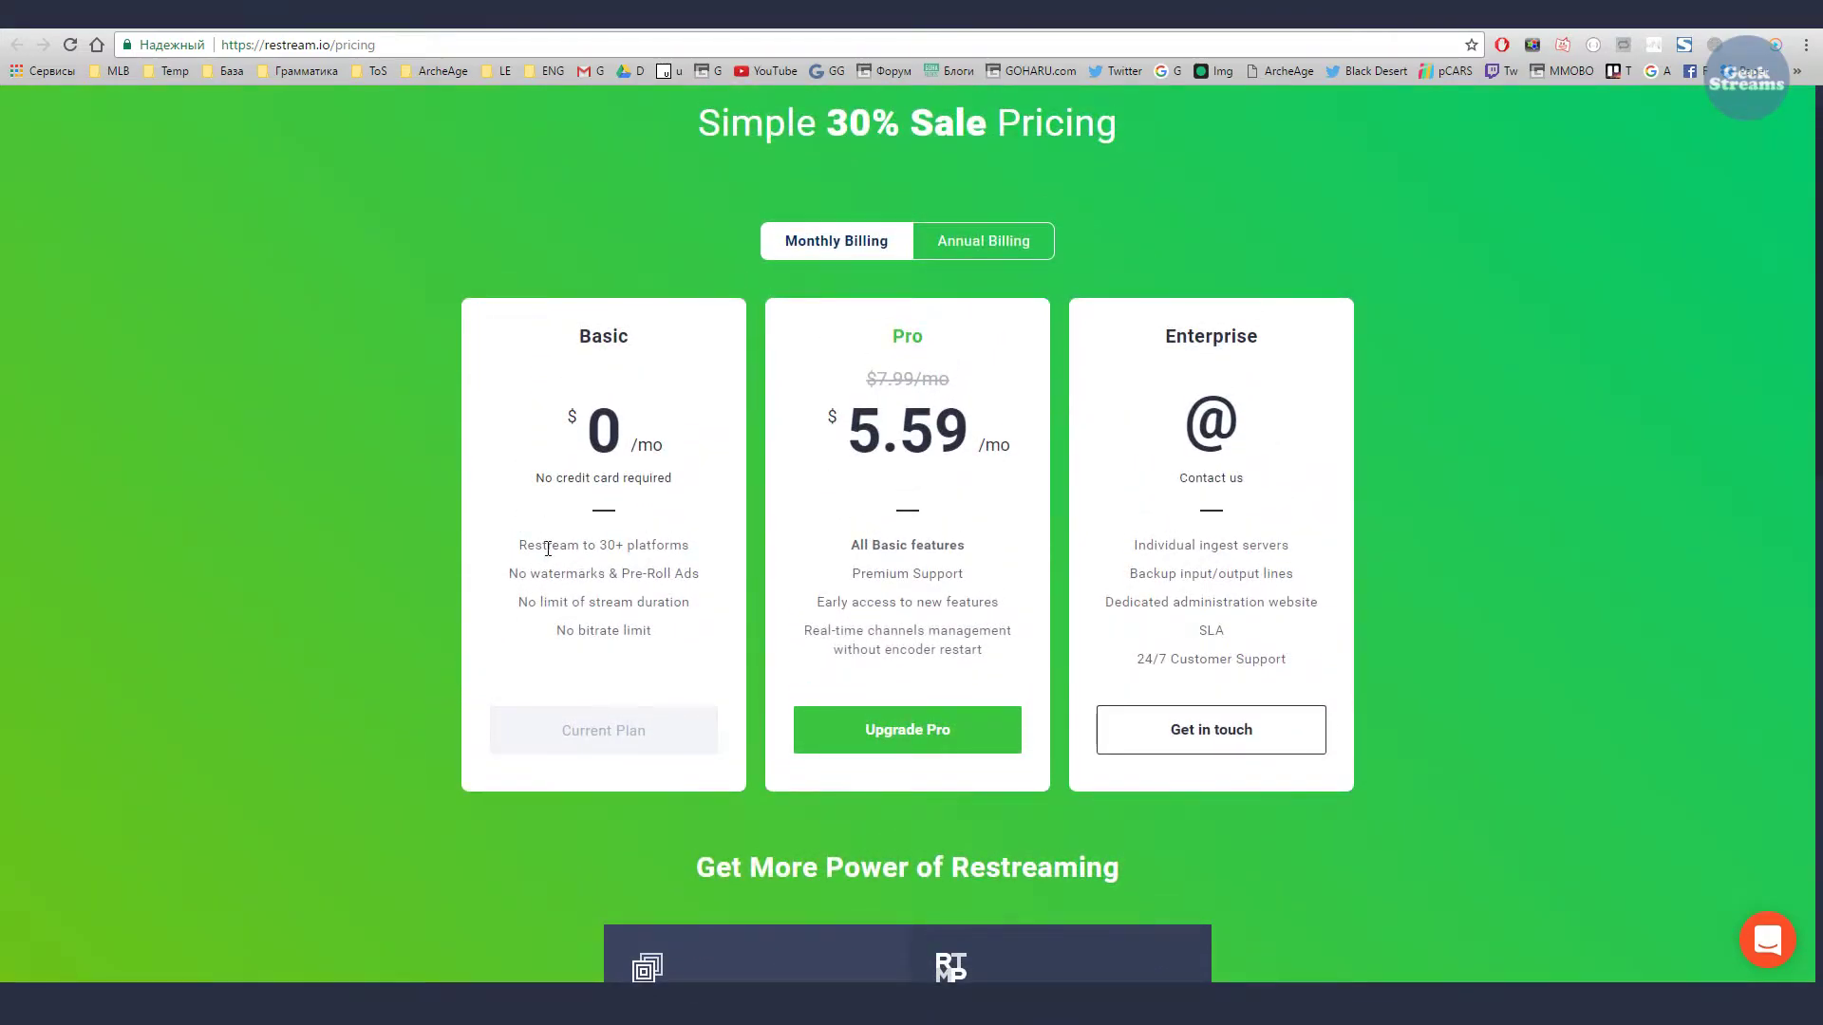
{"action": "left_click_drag", "start_coordinate": [520, 547], "coordinate": [703, 642]}
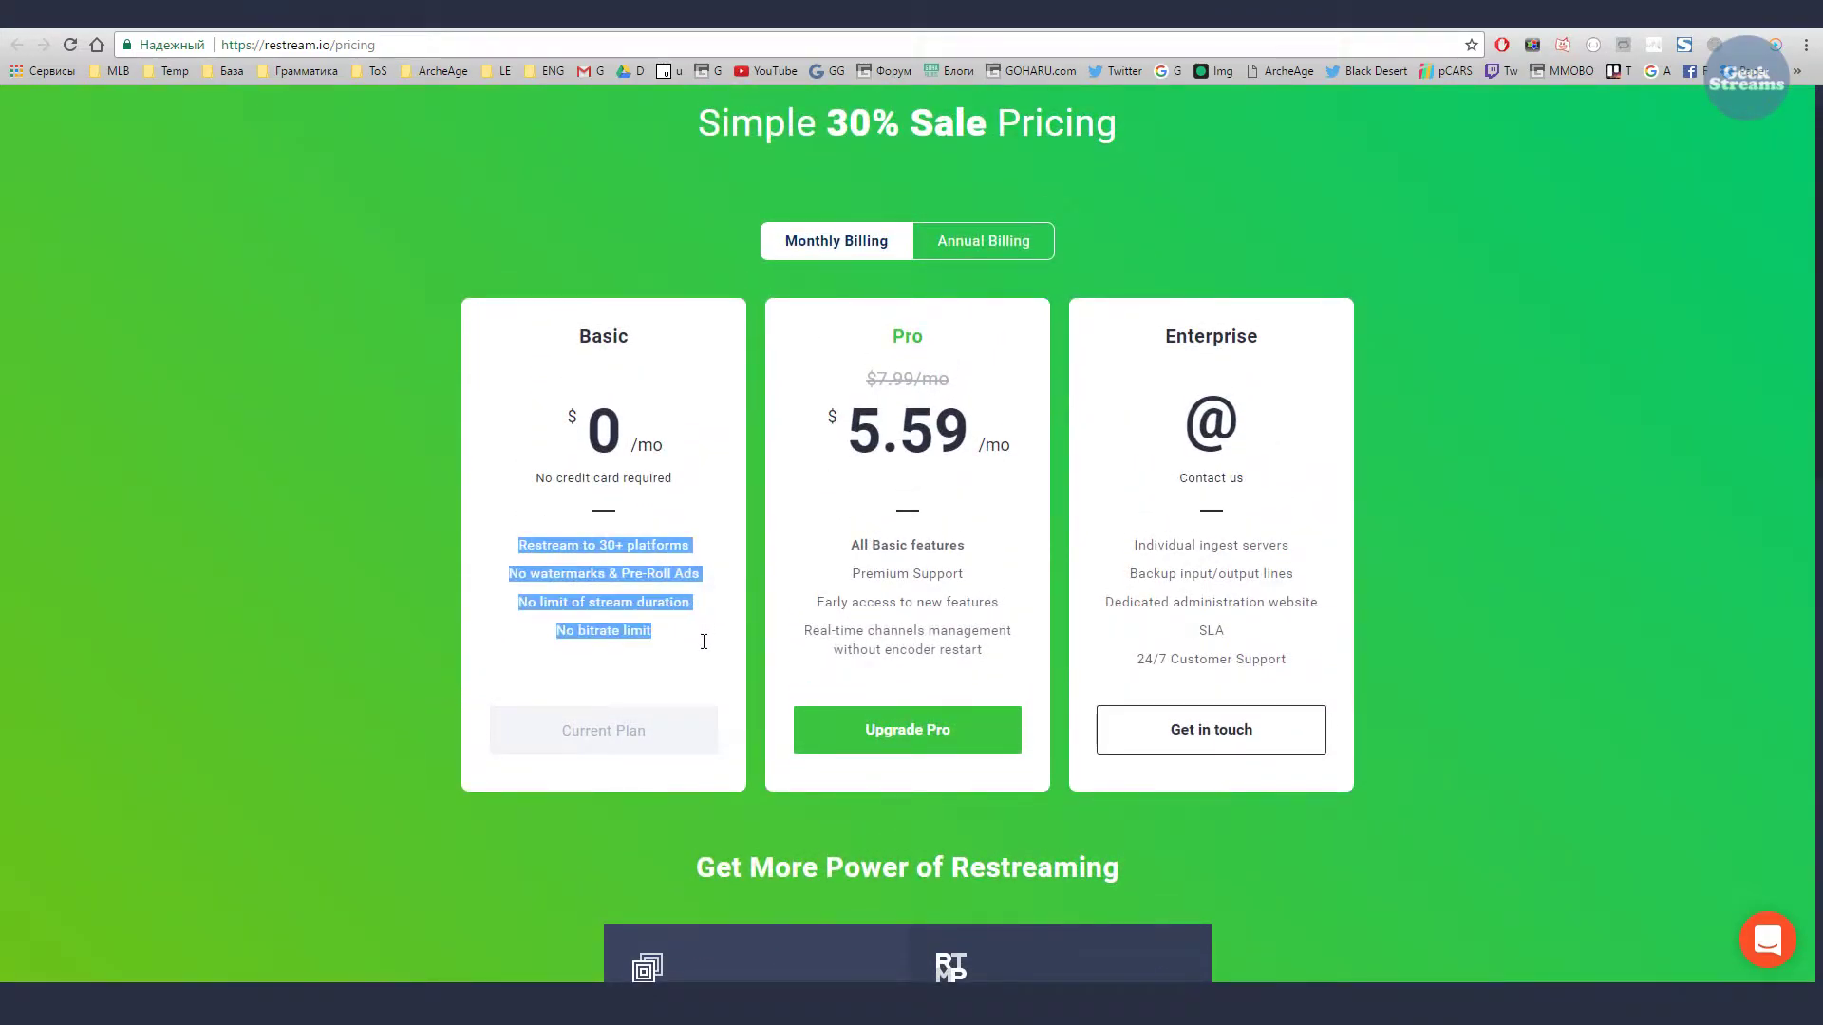
{"action": "left_click", "coordinate": [709, 537]}
{"action": "left_click_drag", "start_coordinate": [600, 546], "coordinate": [707, 555]}
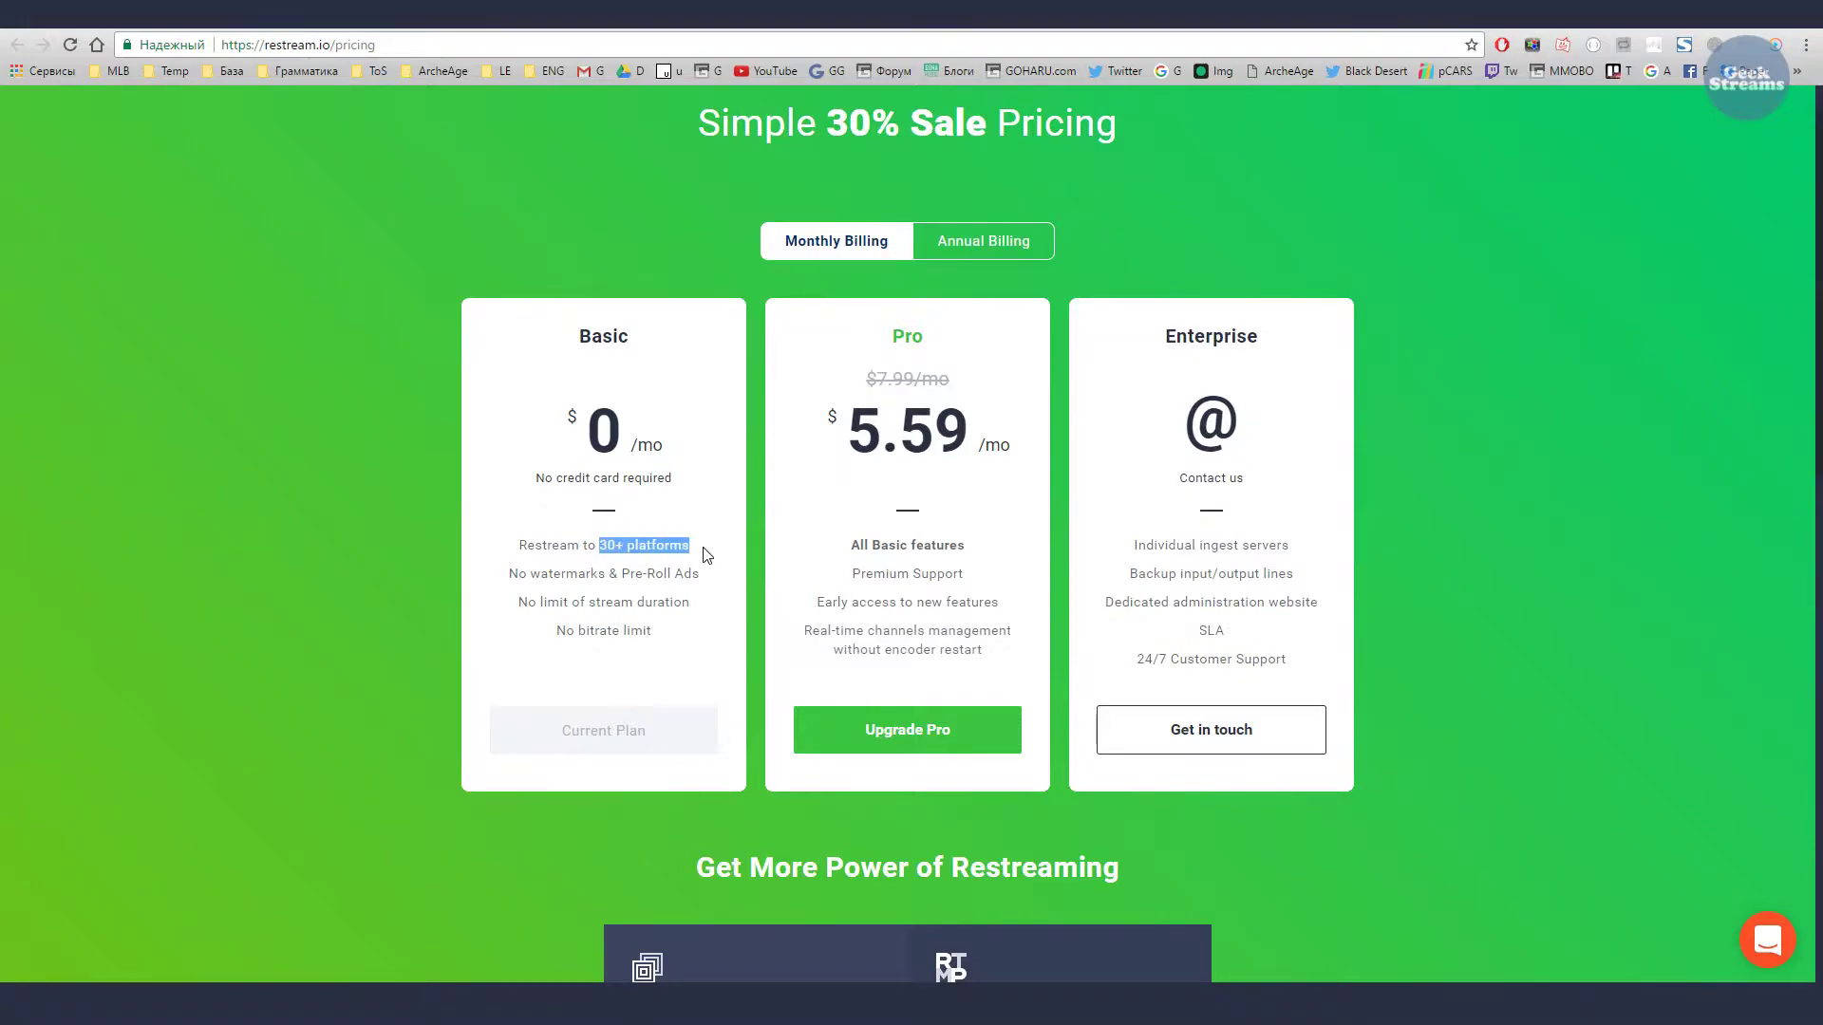
{"action": "left_click", "coordinate": [544, 573]}
{"action": "left_click_drag", "start_coordinate": [578, 630], "coordinate": [655, 633]}
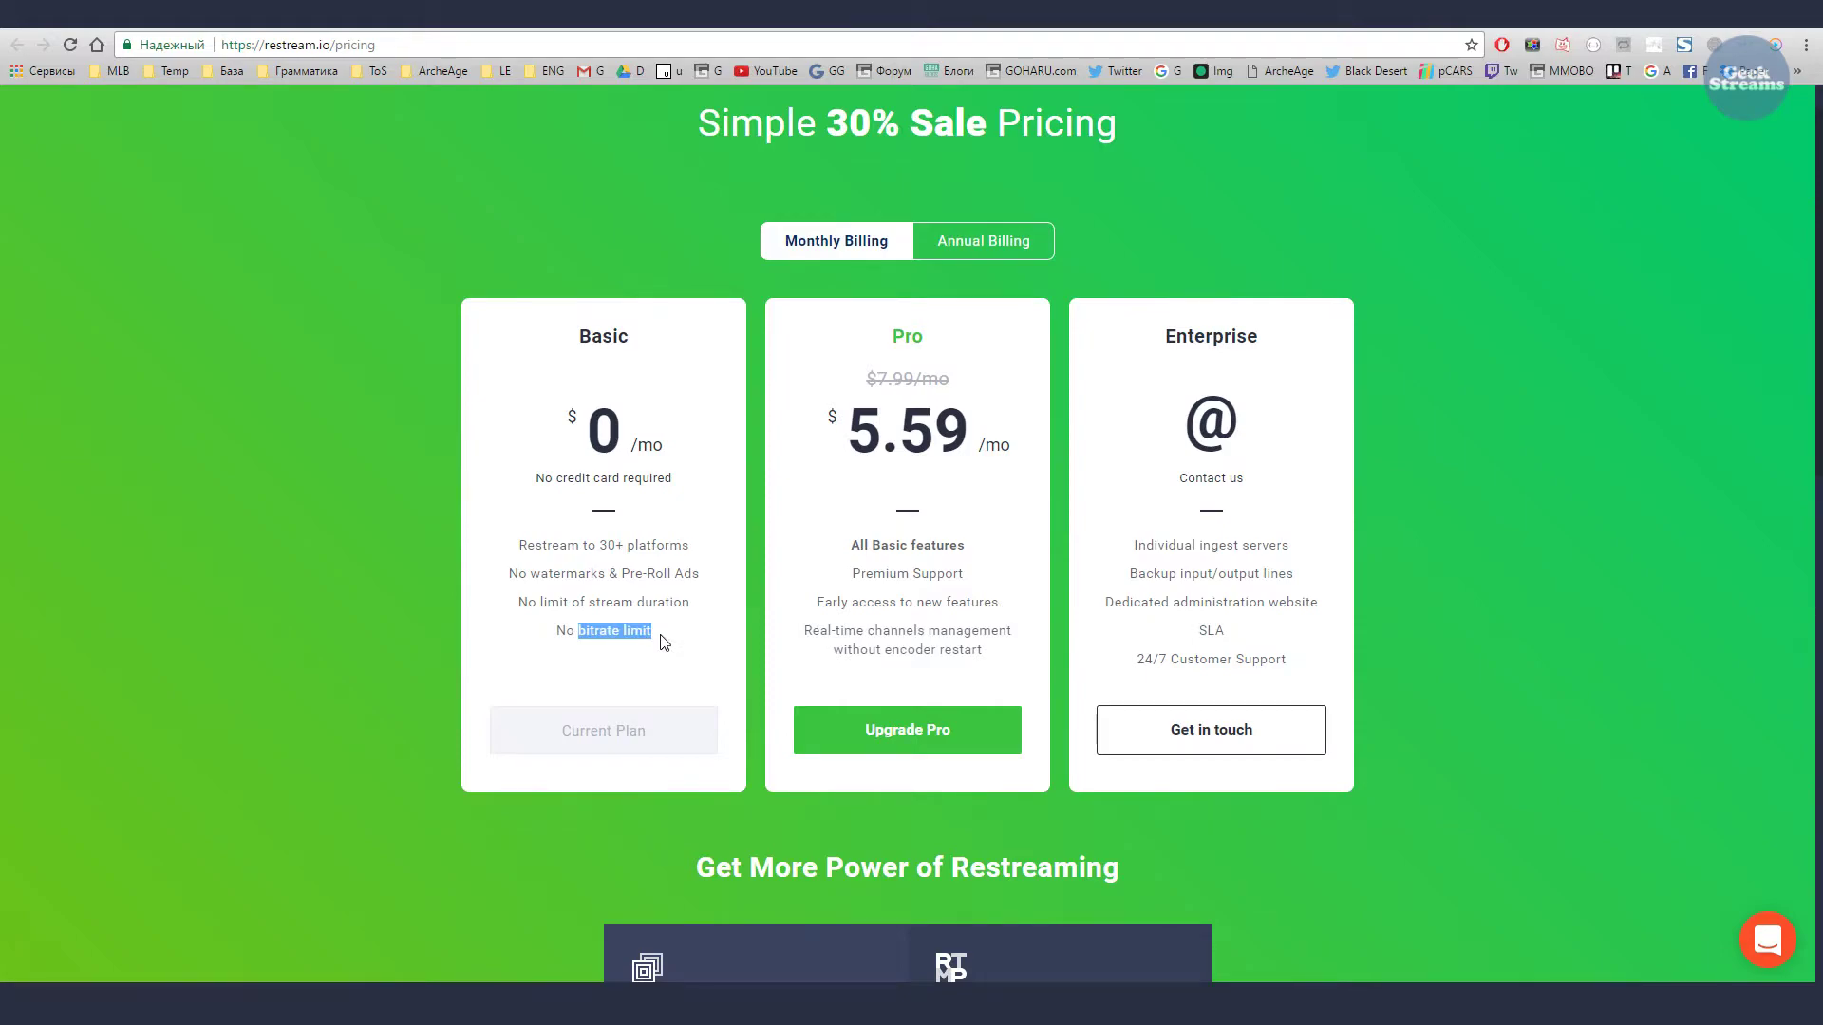
- Read the Pro plan's support and real-time channel management features and the Enterprise plan's SLA entry
{"action": "left_click", "coordinate": [893, 560]}
{"action": "left_click_drag", "start_coordinate": [859, 575], "coordinate": [985, 583]}
{"action": "left_click_drag", "start_coordinate": [805, 631], "coordinate": [997, 649]}
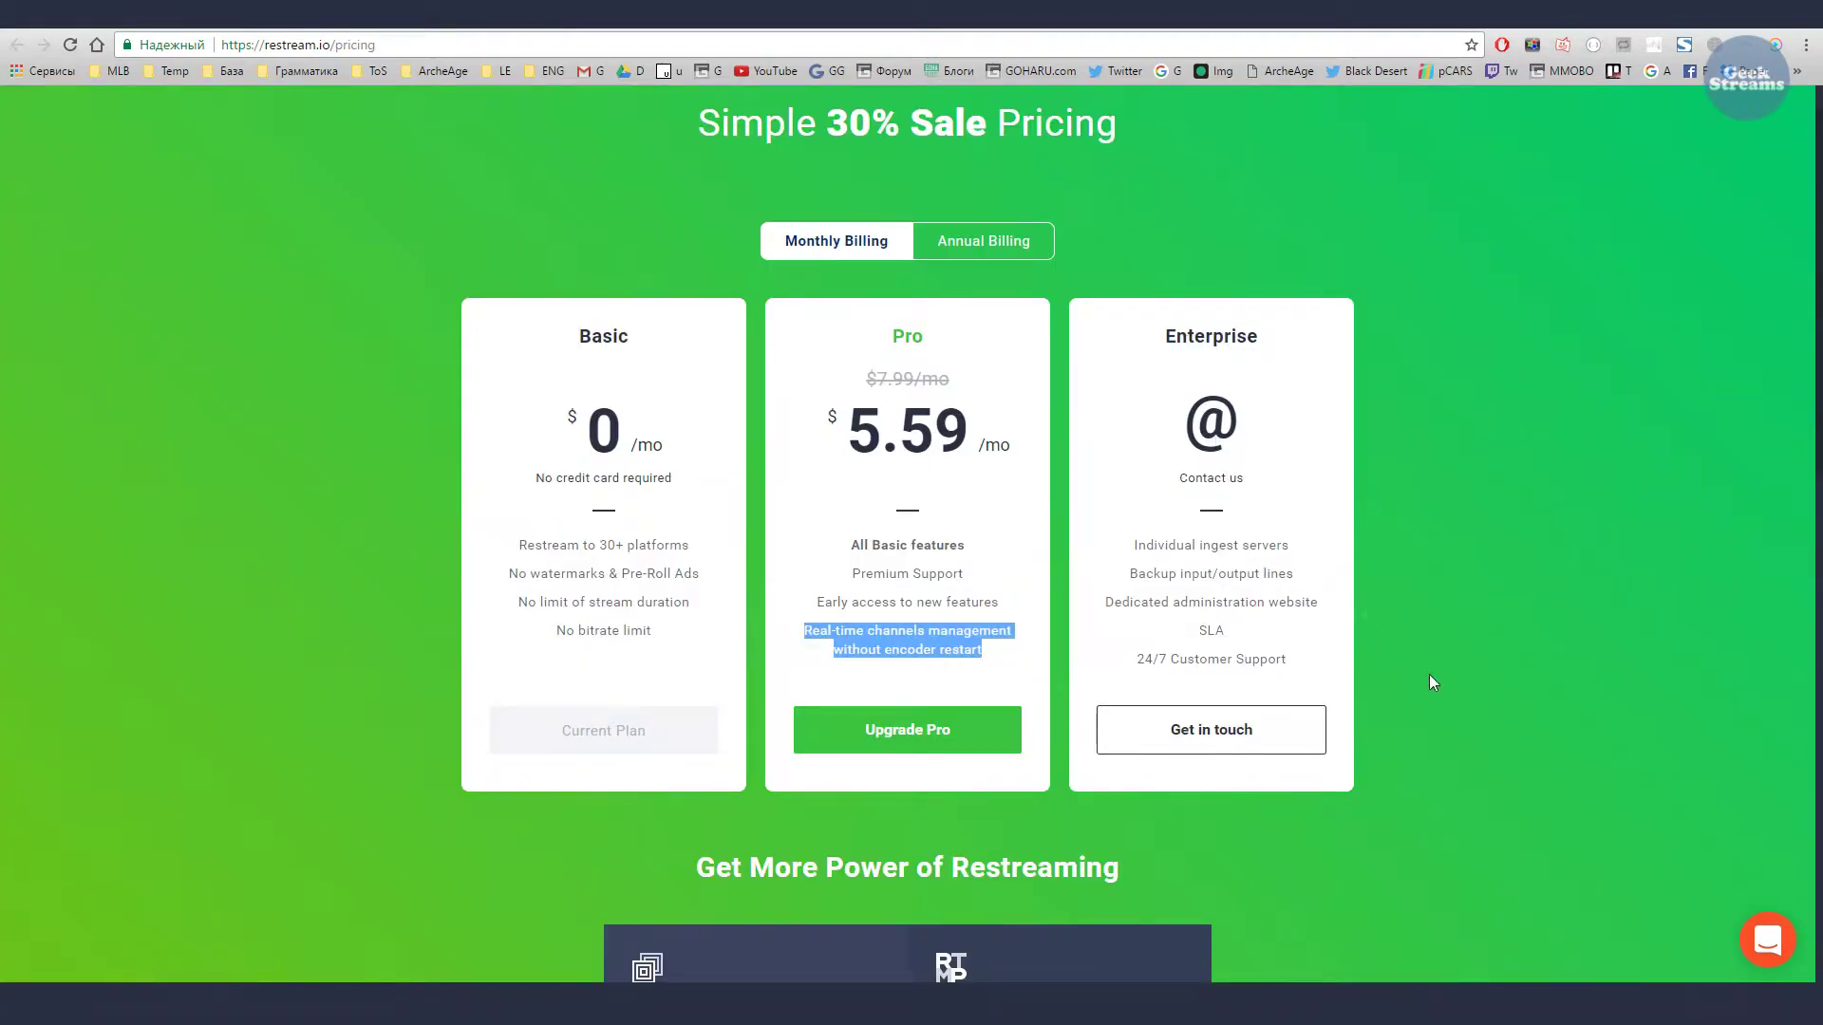
{"action": "scroll", "coordinate": [1428, 674], "scroll_direction": "down", "scroll_amount": 1}
{"action": "left_click_drag", "start_coordinate": [1164, 243], "coordinate": [1285, 248]}
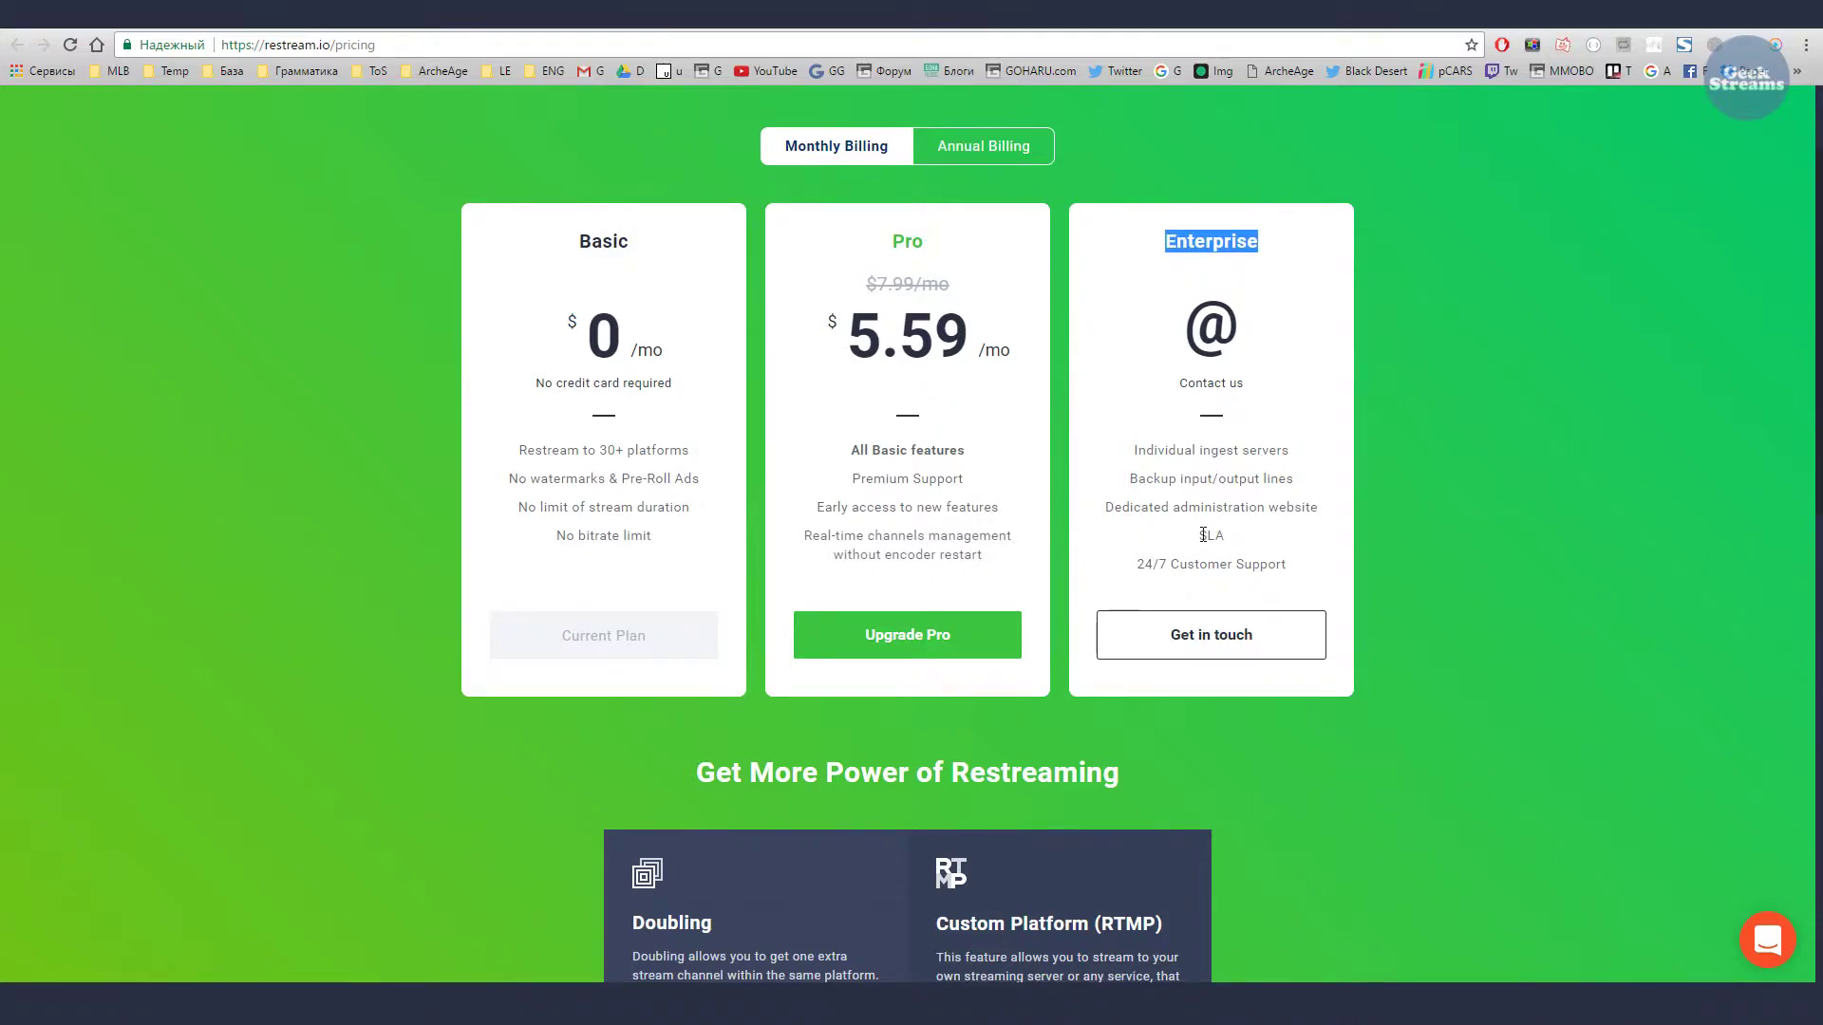
{"action": "double_click", "coordinate": [1205, 536]}
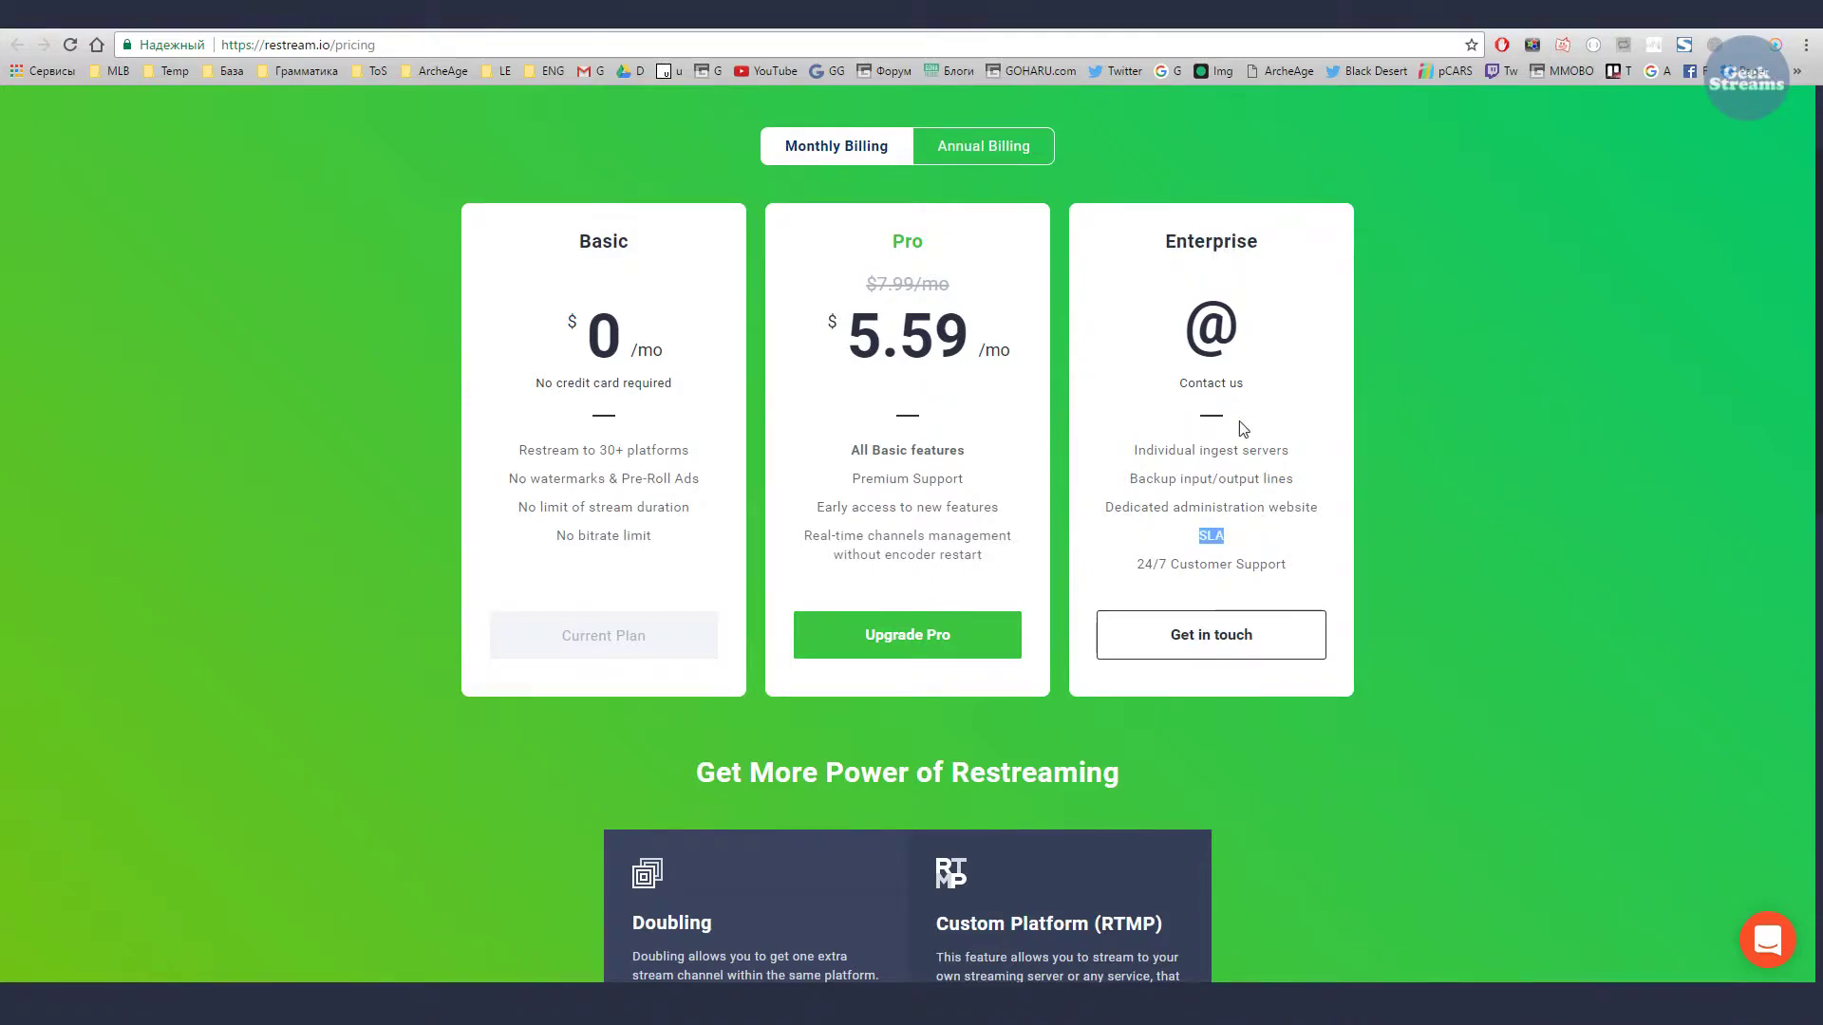
- Examine the Doubling and Custom Platform (RTMP) add-ons under Get More Power of Restreaming
{"action": "scroll", "coordinate": [1158, 644], "scroll_direction": "down", "scroll_amount": 3}
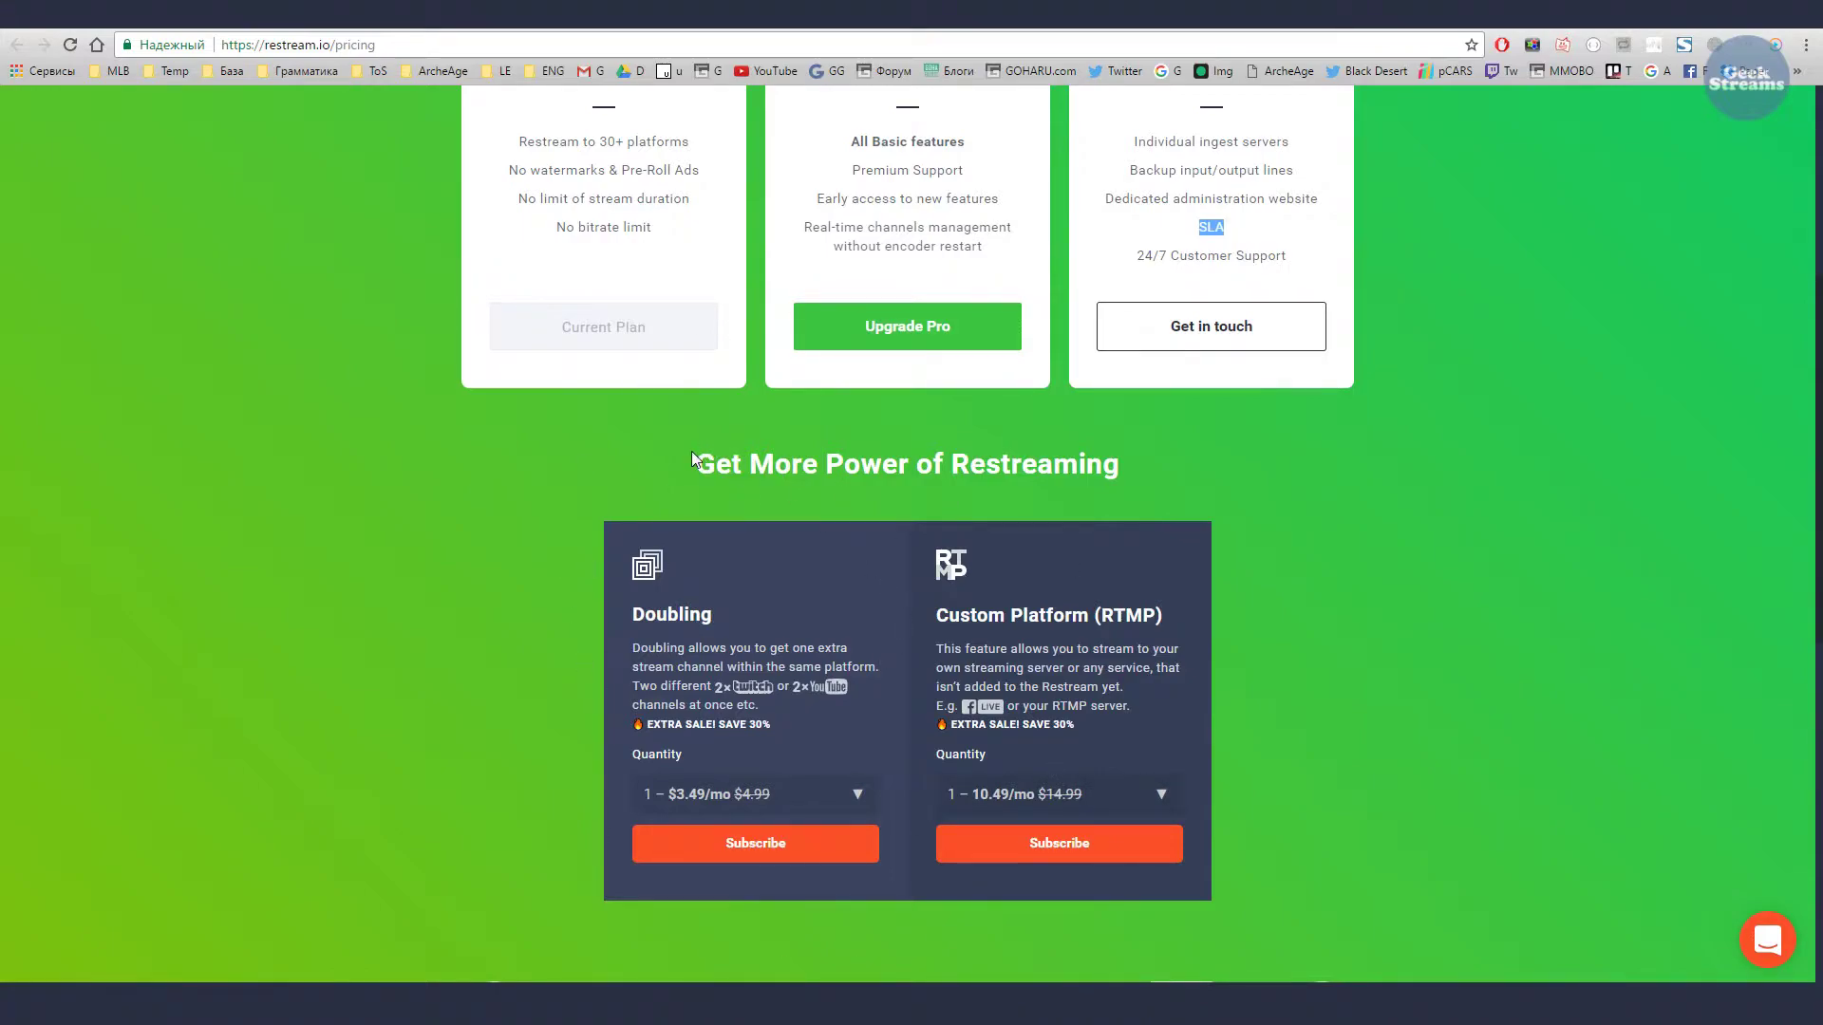
{"action": "left_click_drag", "start_coordinate": [692, 454], "coordinate": [758, 577]}
{"action": "double_click", "coordinate": [636, 613]}
{"action": "left_click_drag", "start_coordinate": [945, 610], "coordinate": [1166, 615]}
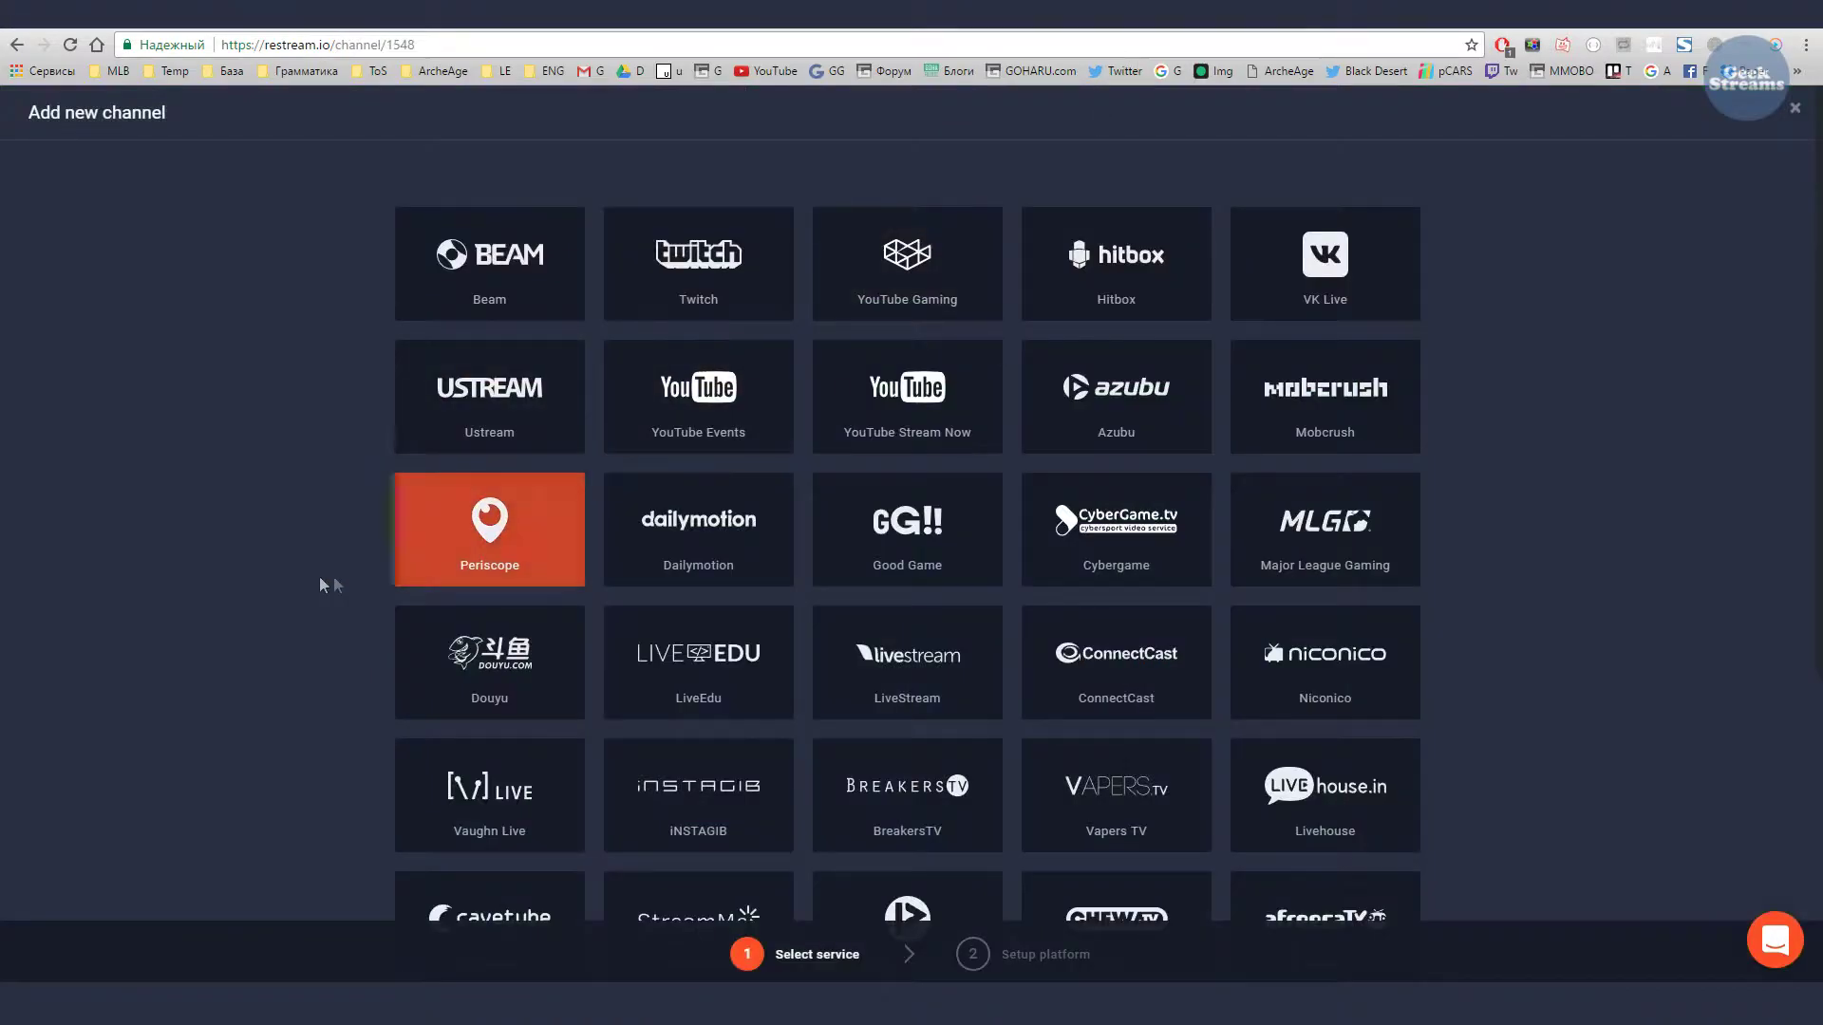
- Try to add a Good Game channel by entering a streaming key, and close the channel setup
{"action": "scroll", "coordinate": [859, 504], "scroll_direction": "down", "scroll_amount": 2}
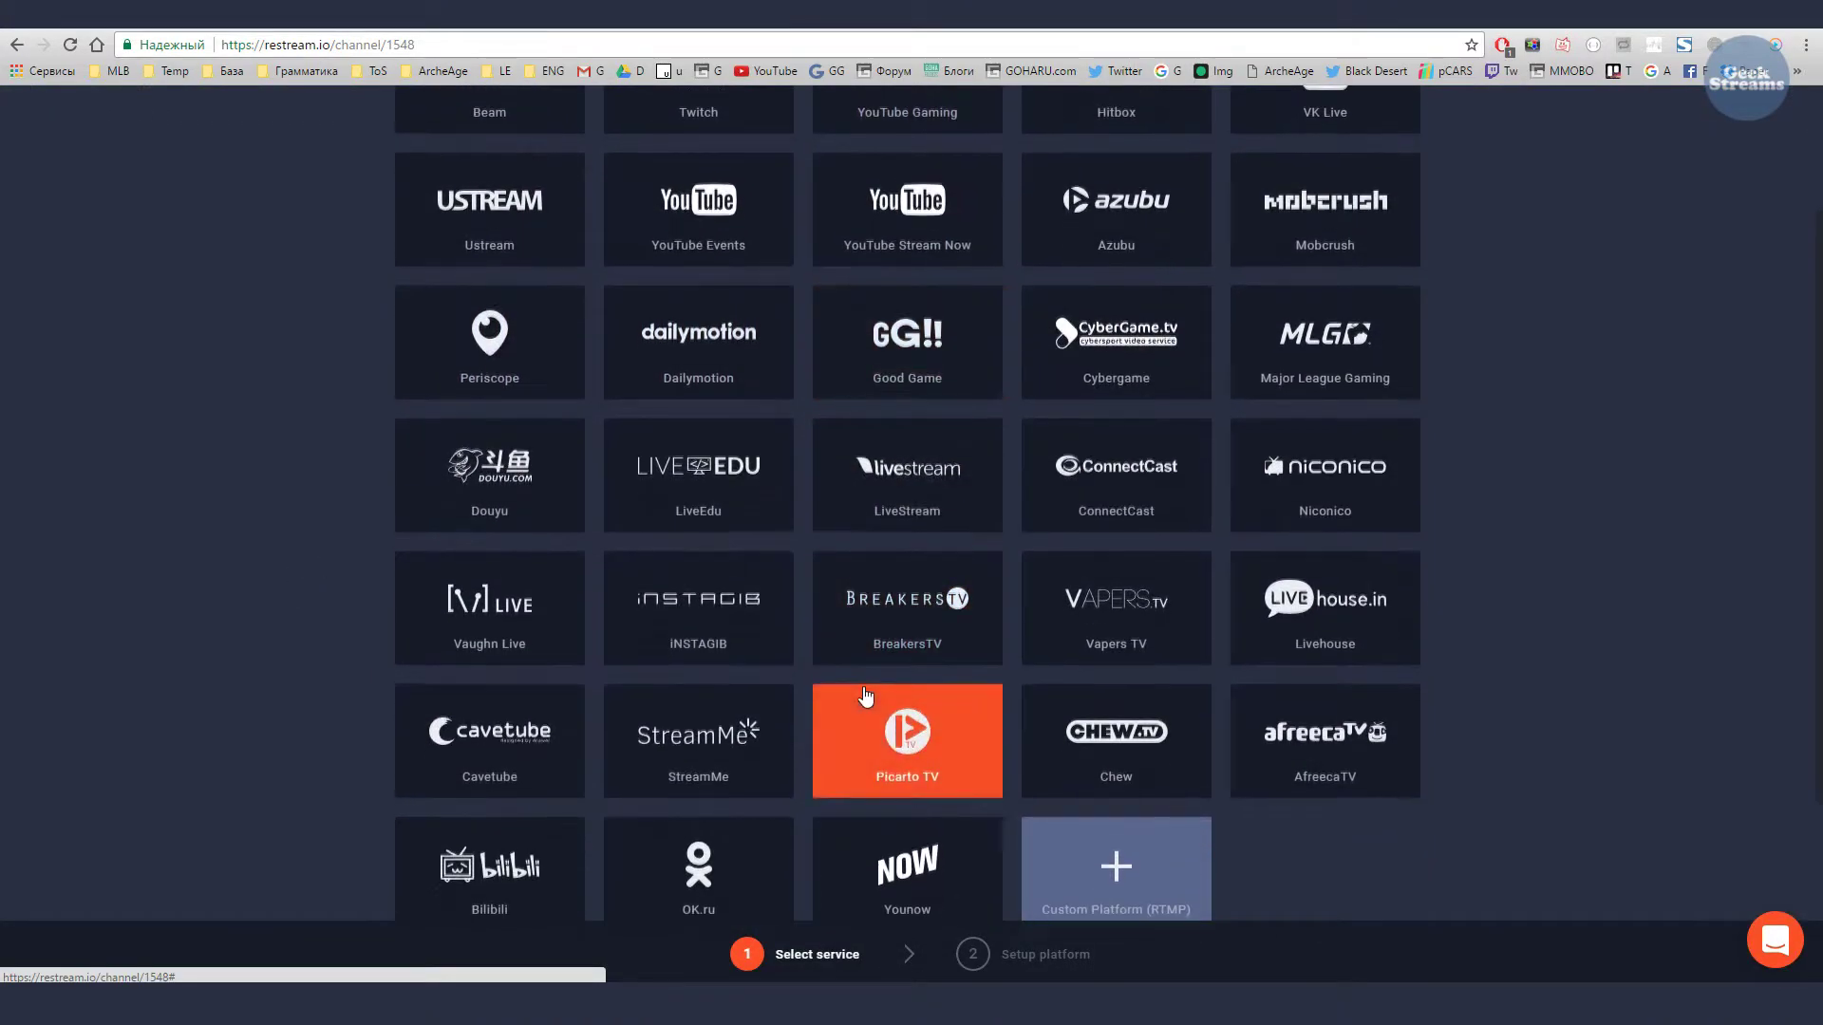
{"action": "scroll", "coordinate": [866, 696], "scroll_direction": "up", "scroll_amount": 2}
{"action": "left_click", "coordinate": [898, 532]}
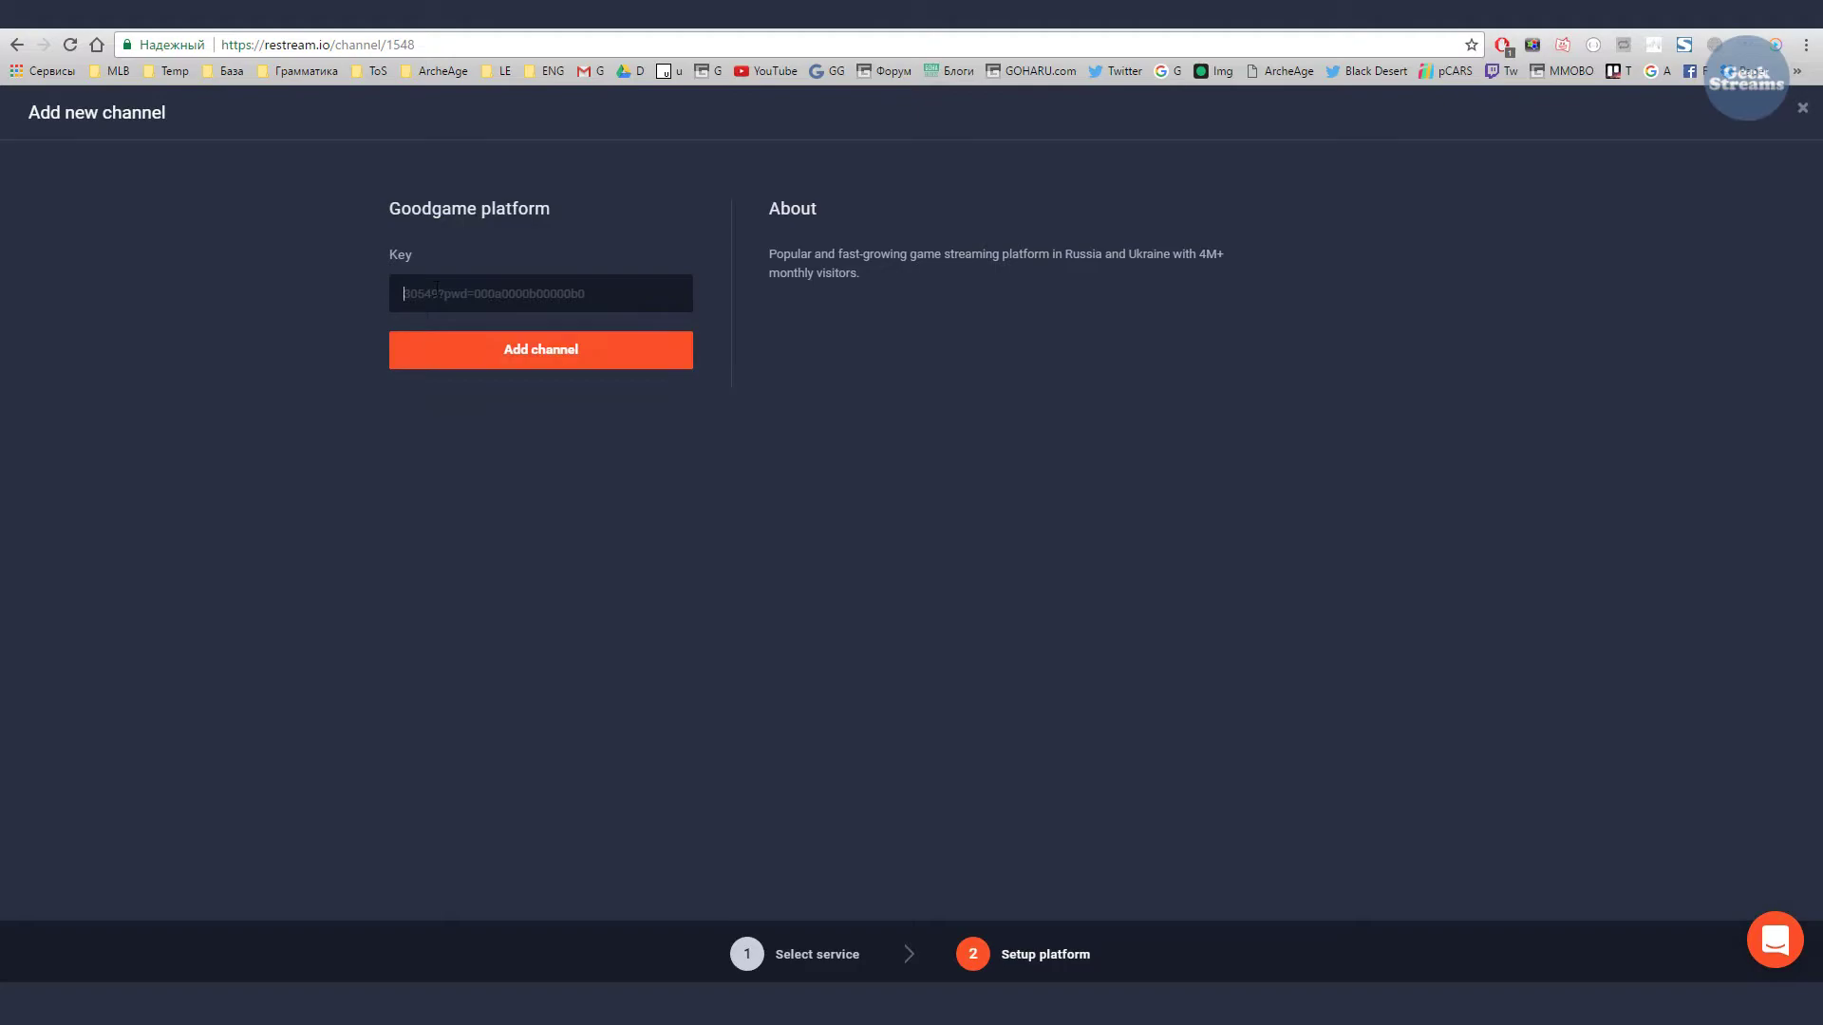
{"action": "left_click", "coordinate": [467, 283]}
{"action": "type", "text": "1234"}
{"action": "left_click", "coordinate": [578, 353]}
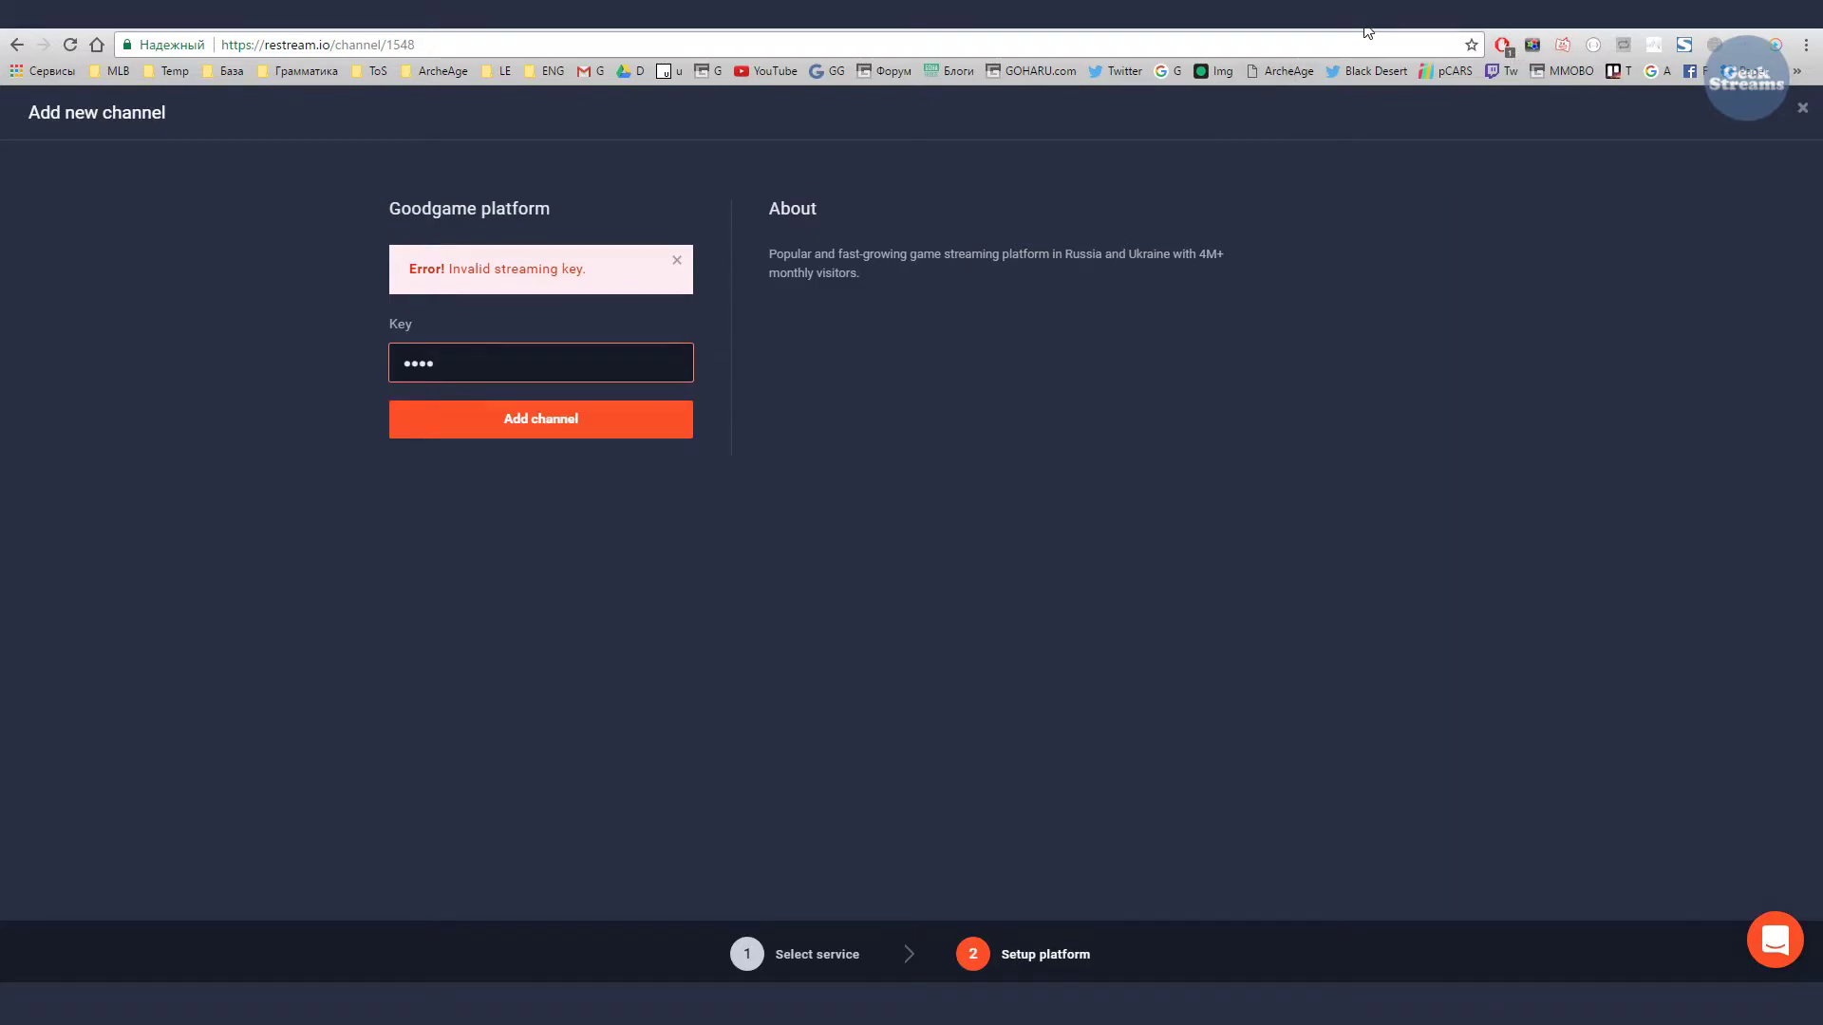
{"action": "left_click", "coordinate": [1800, 111]}
- Look at the connection options for a YouTube Events channel, close them, and reopen the list of services
{"action": "left_click", "coordinate": [733, 501]}
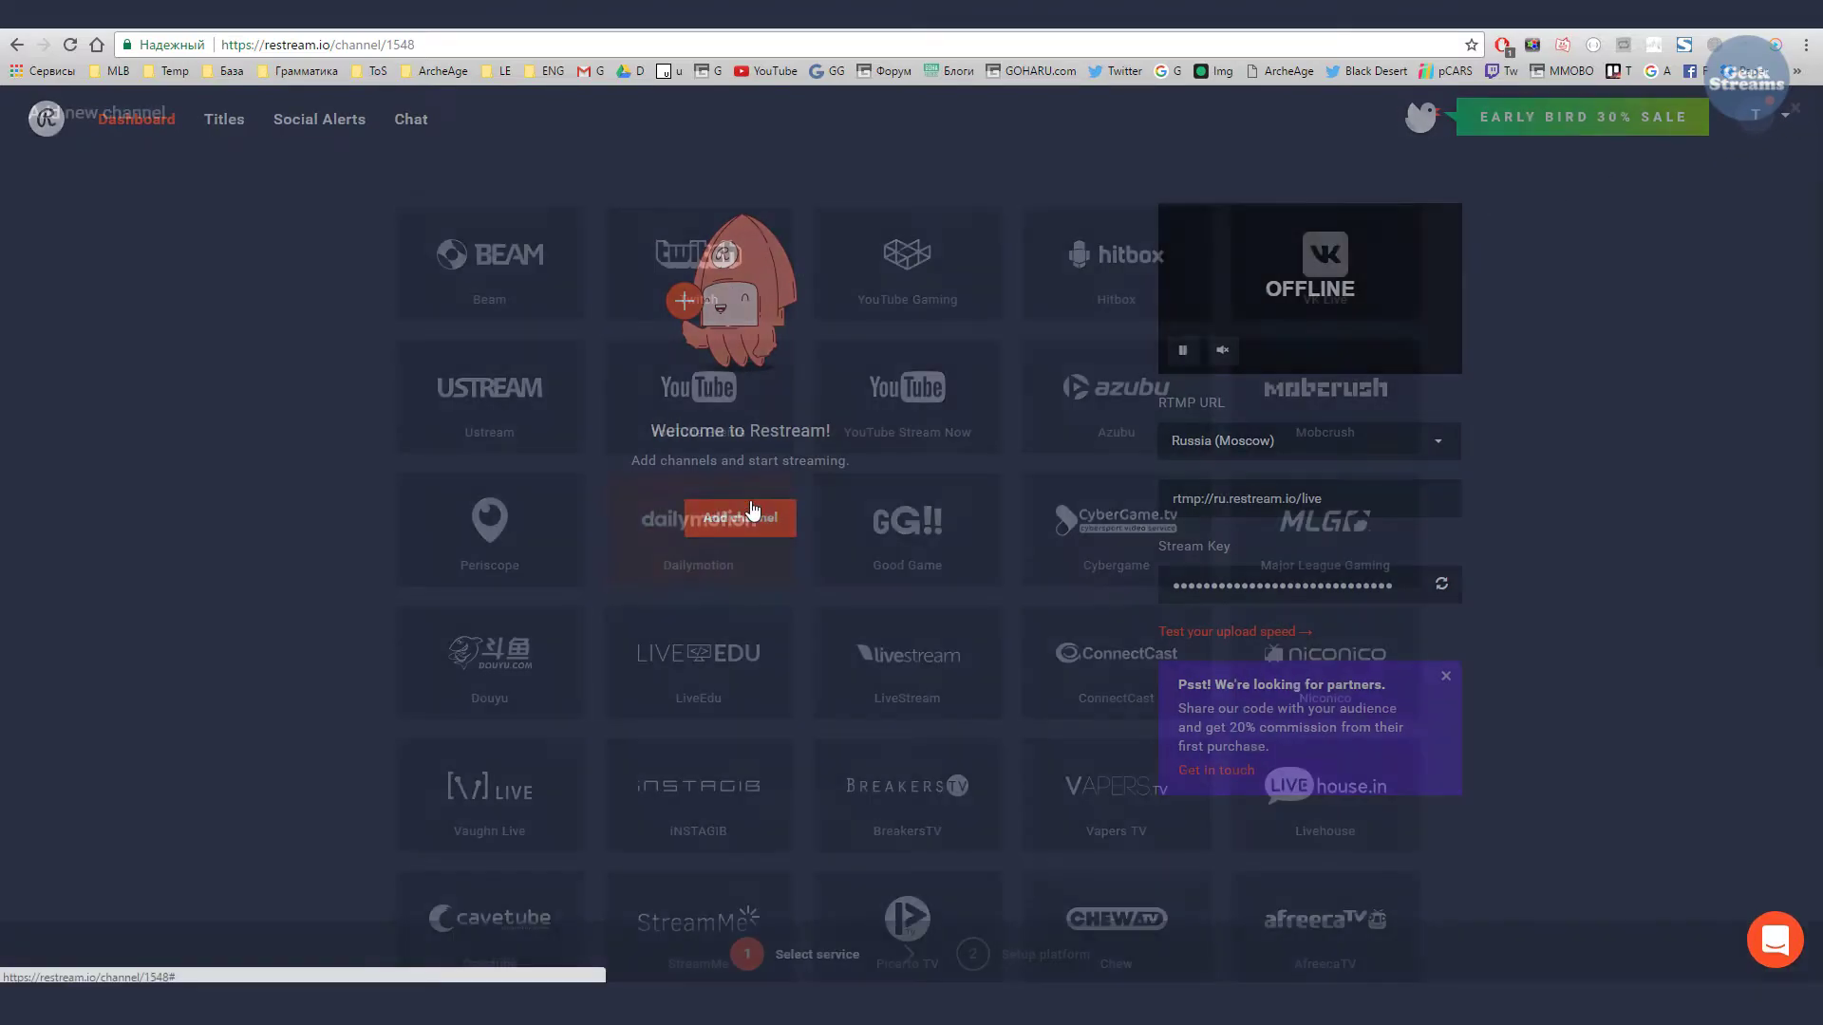
{"action": "left_click", "coordinate": [711, 427]}
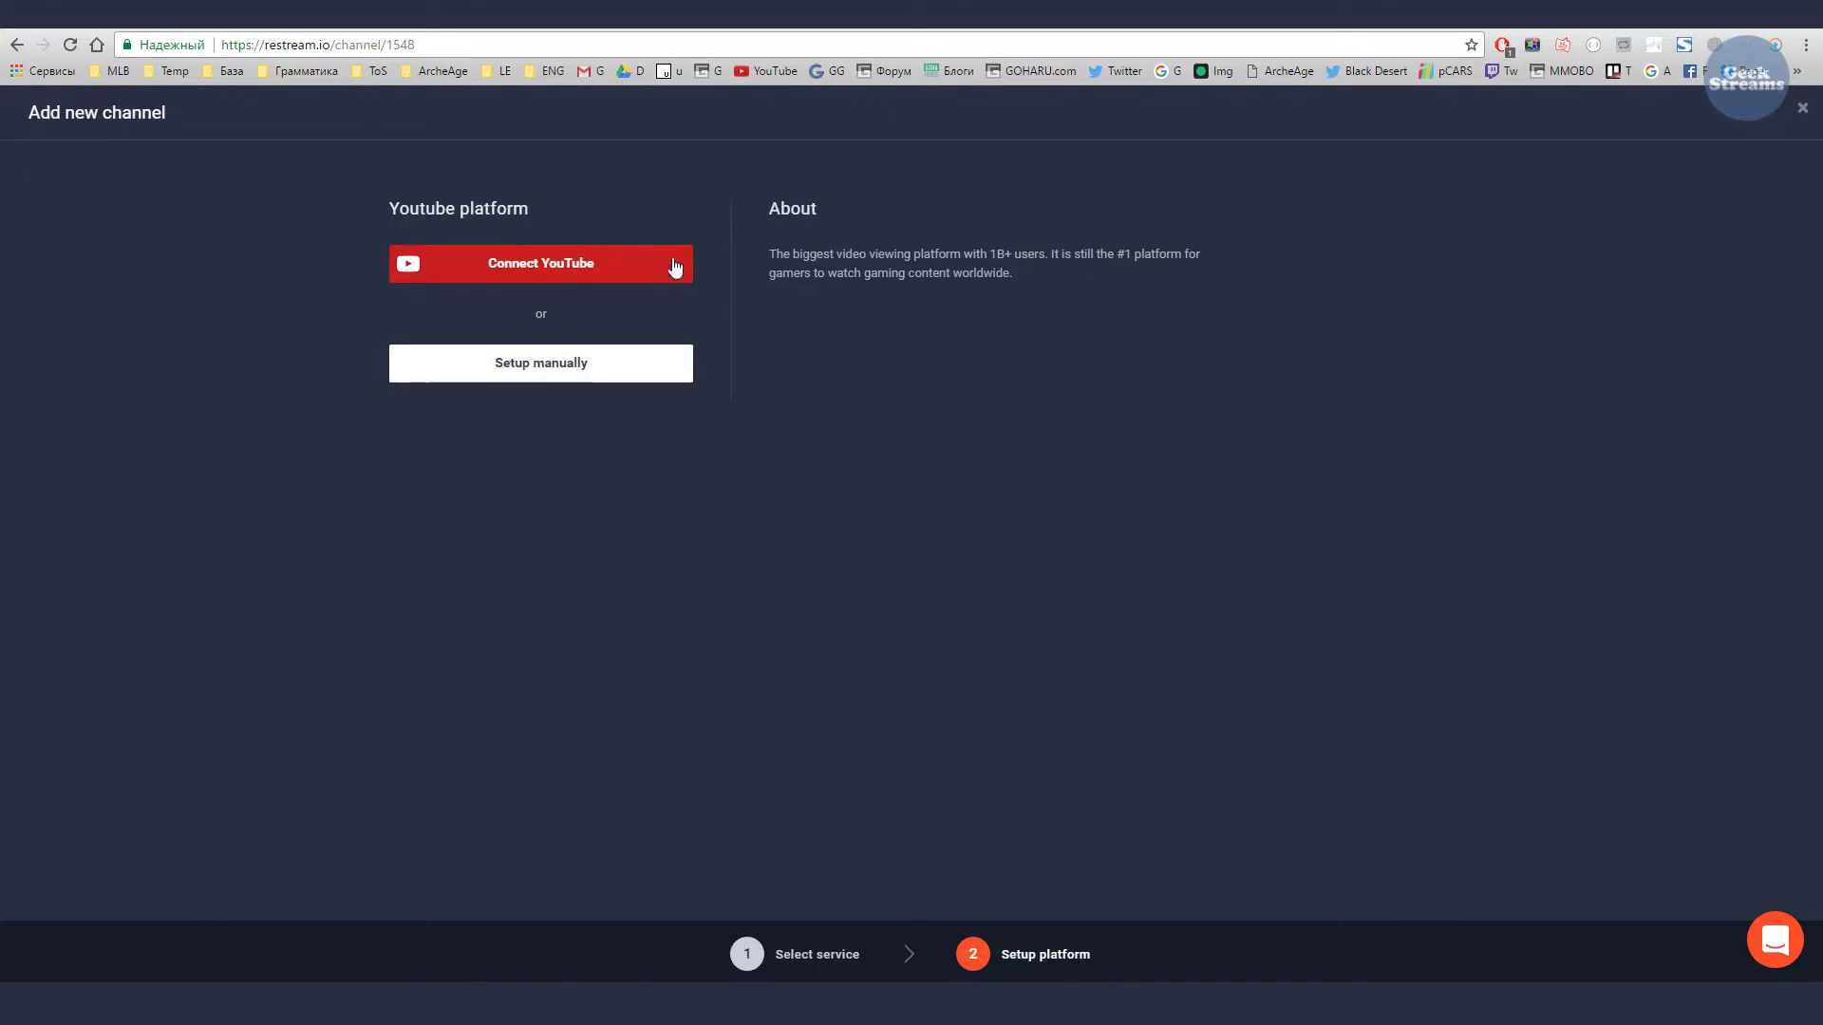
{"action": "left_click", "coordinate": [1802, 107]}
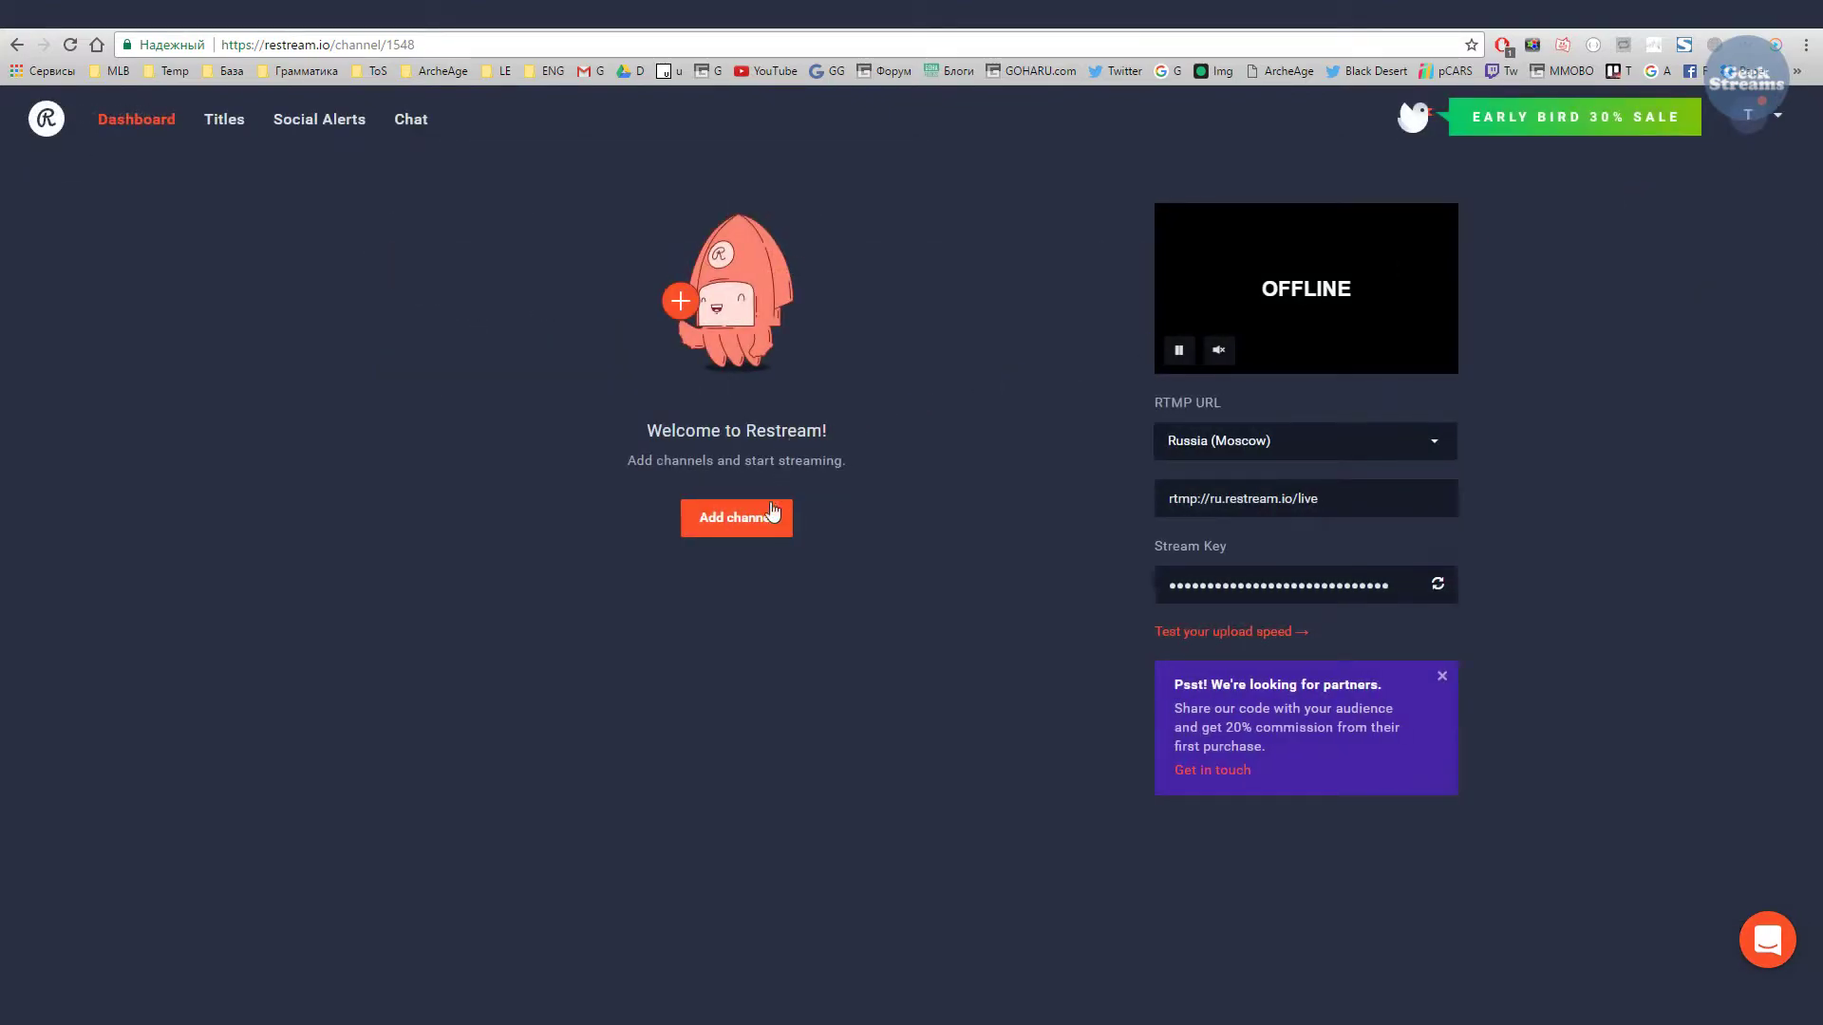
{"action": "left_click", "coordinate": [759, 528]}
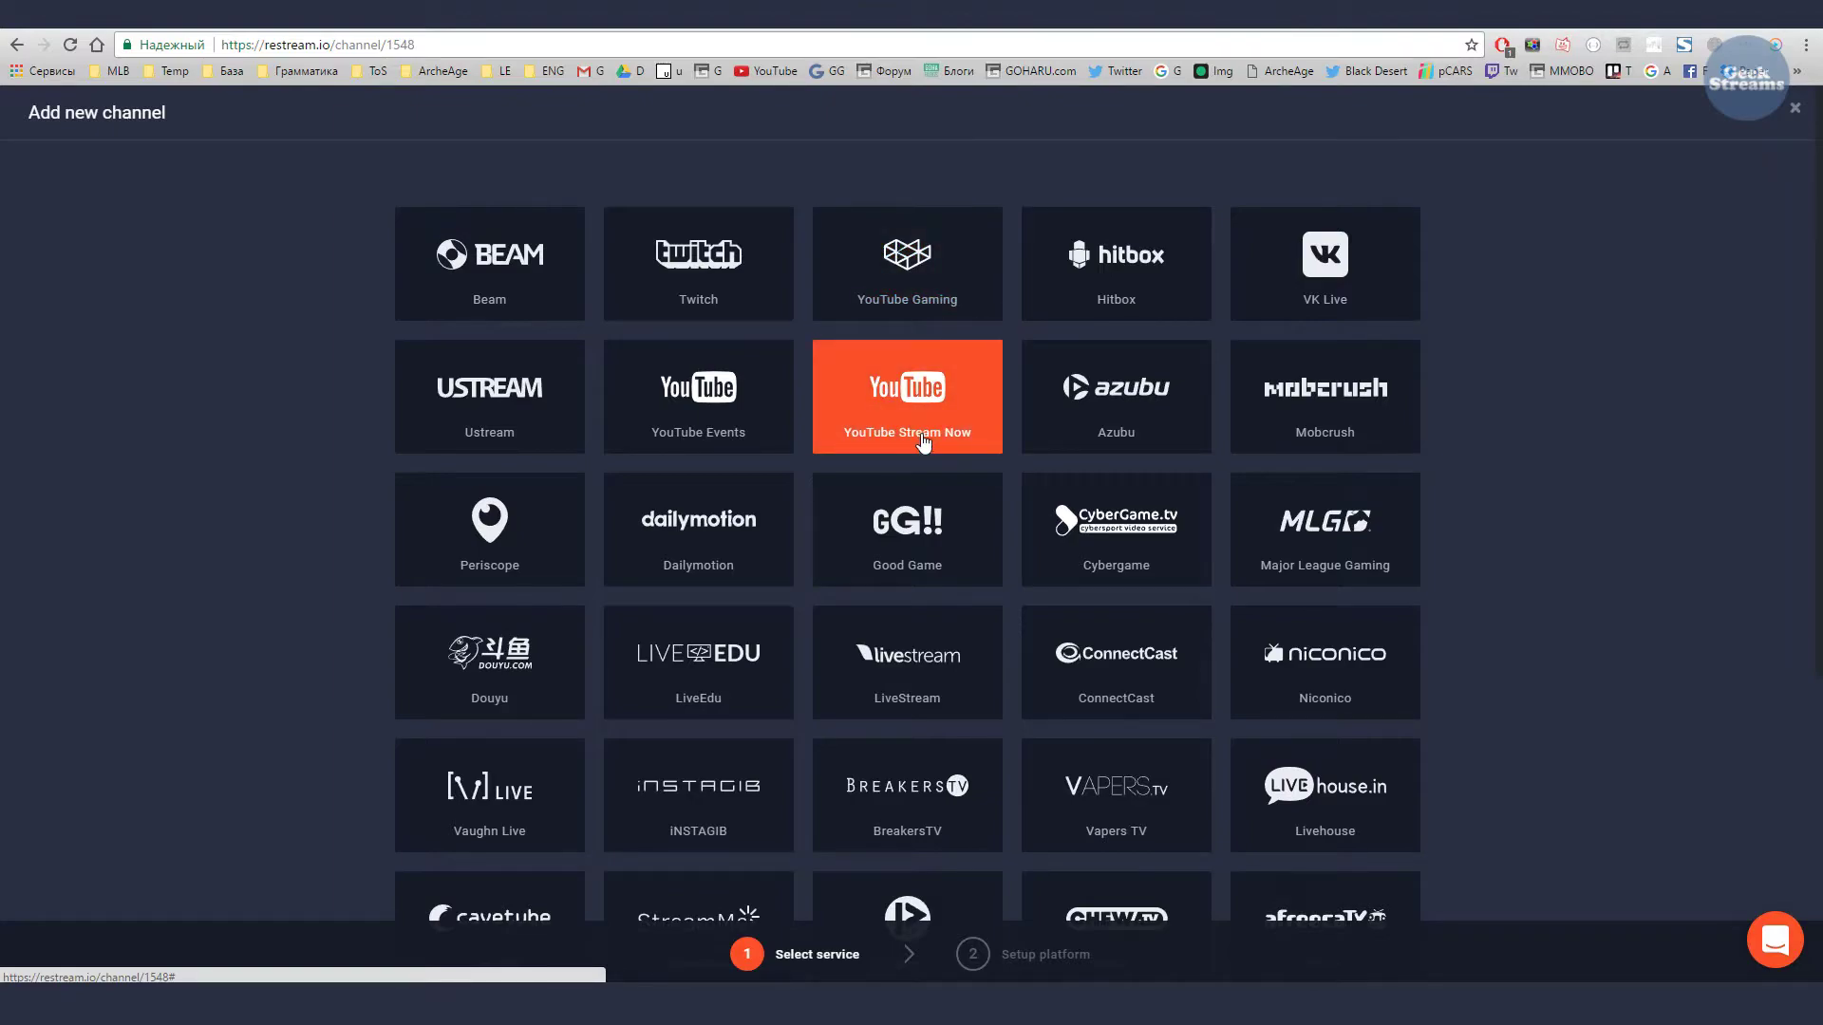
- Switch to YouTube Creator Studio, open the Stream now dashboard, and highlight the Twitch link in the stream description
{"action": "left_click", "coordinate": [1547, 29]}
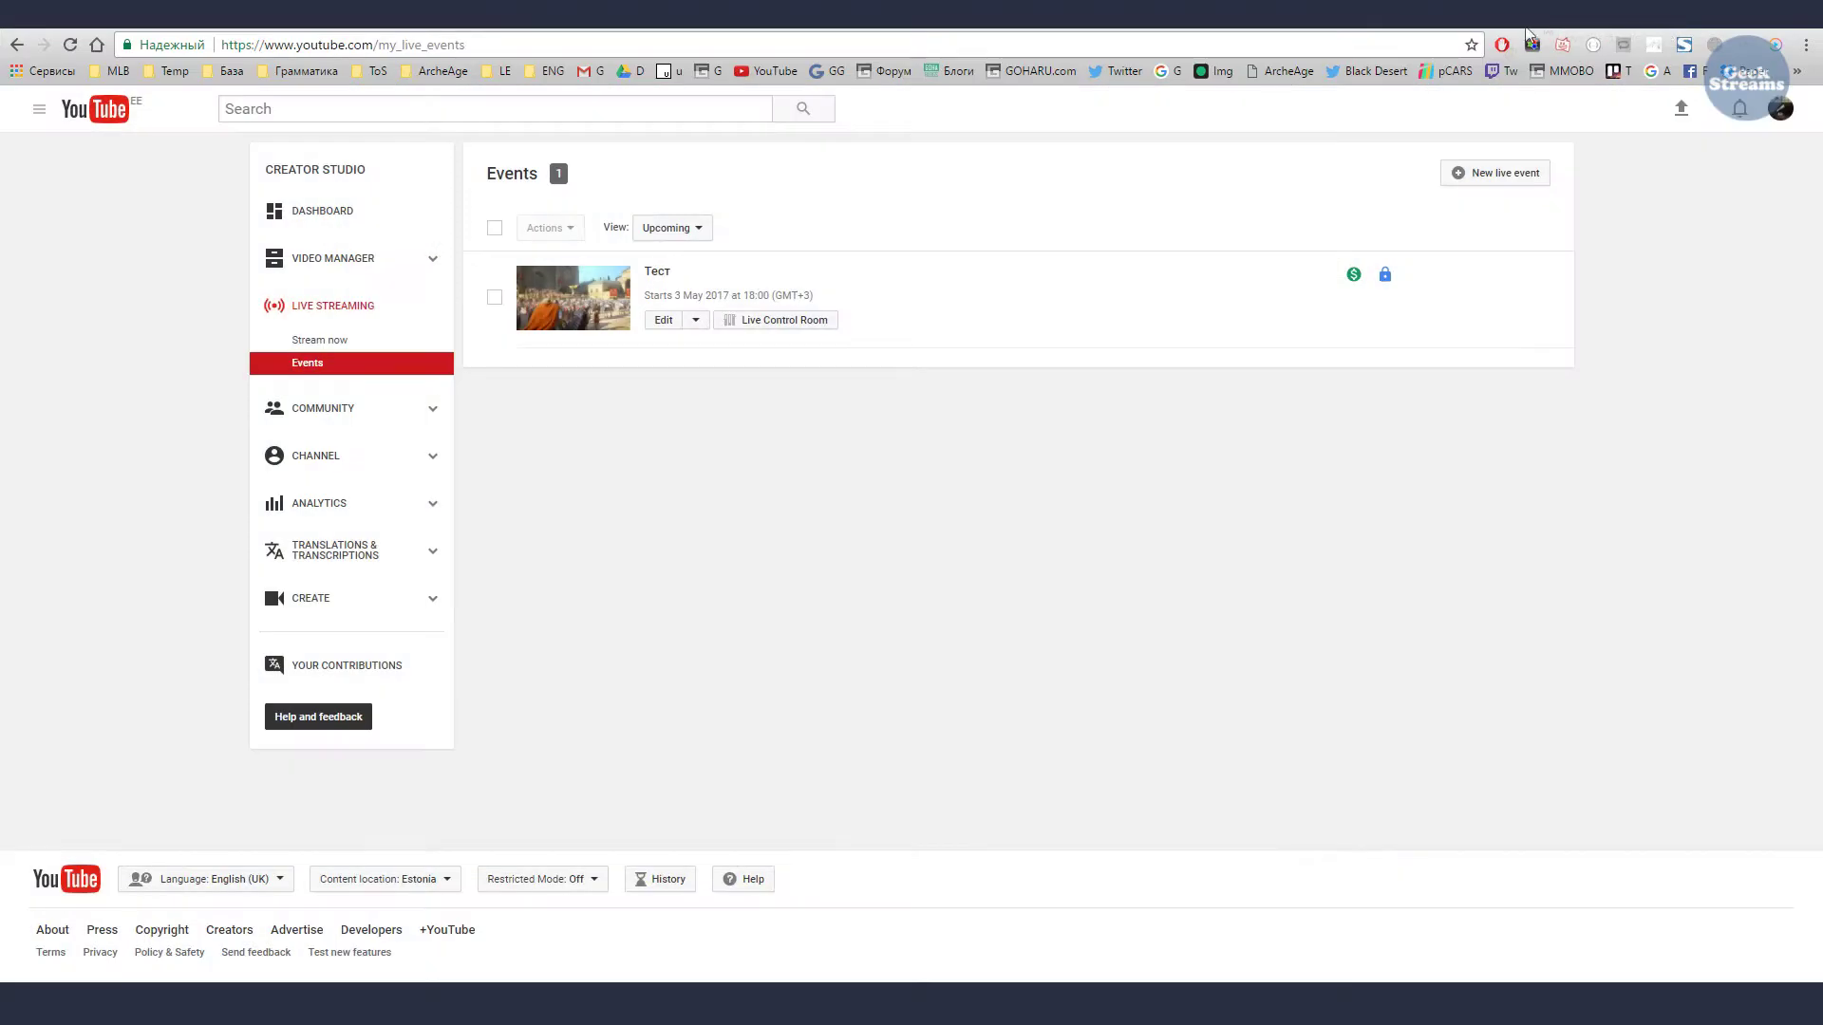
{"action": "left_click", "coordinate": [339, 348]}
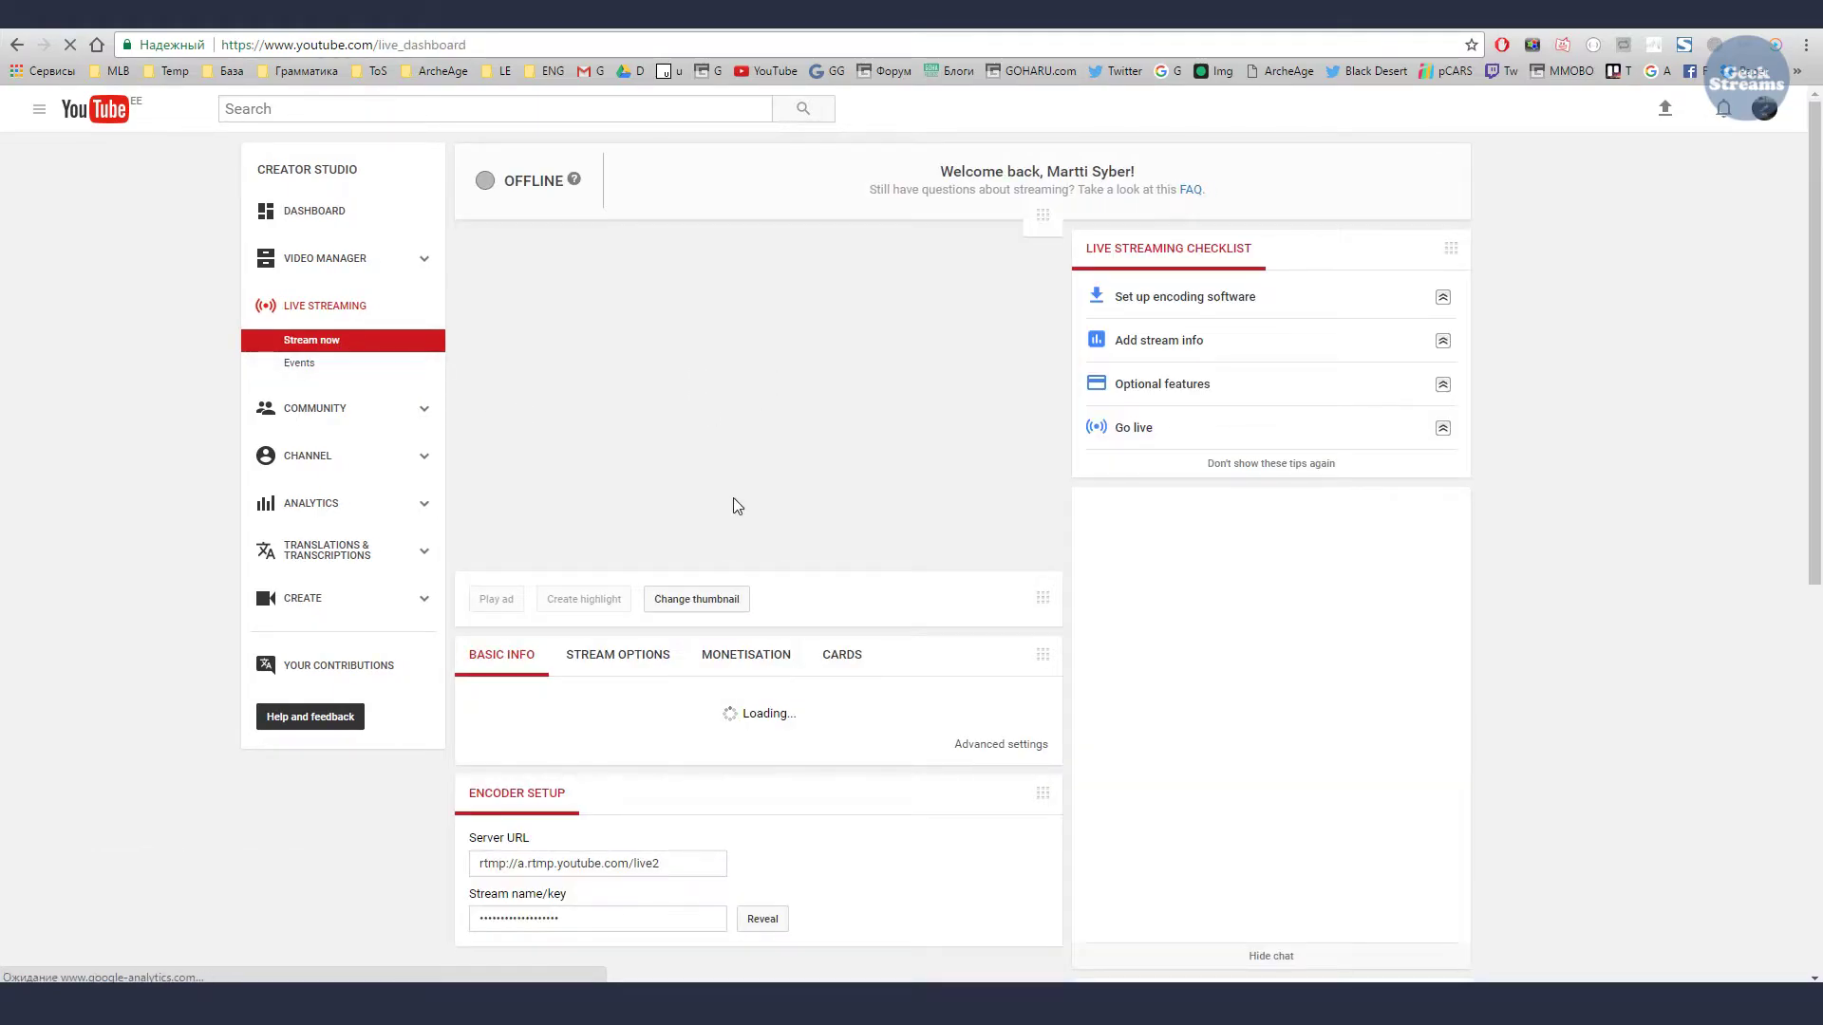
{"action": "scroll", "coordinate": [741, 508], "scroll_direction": "down", "scroll_amount": 2}
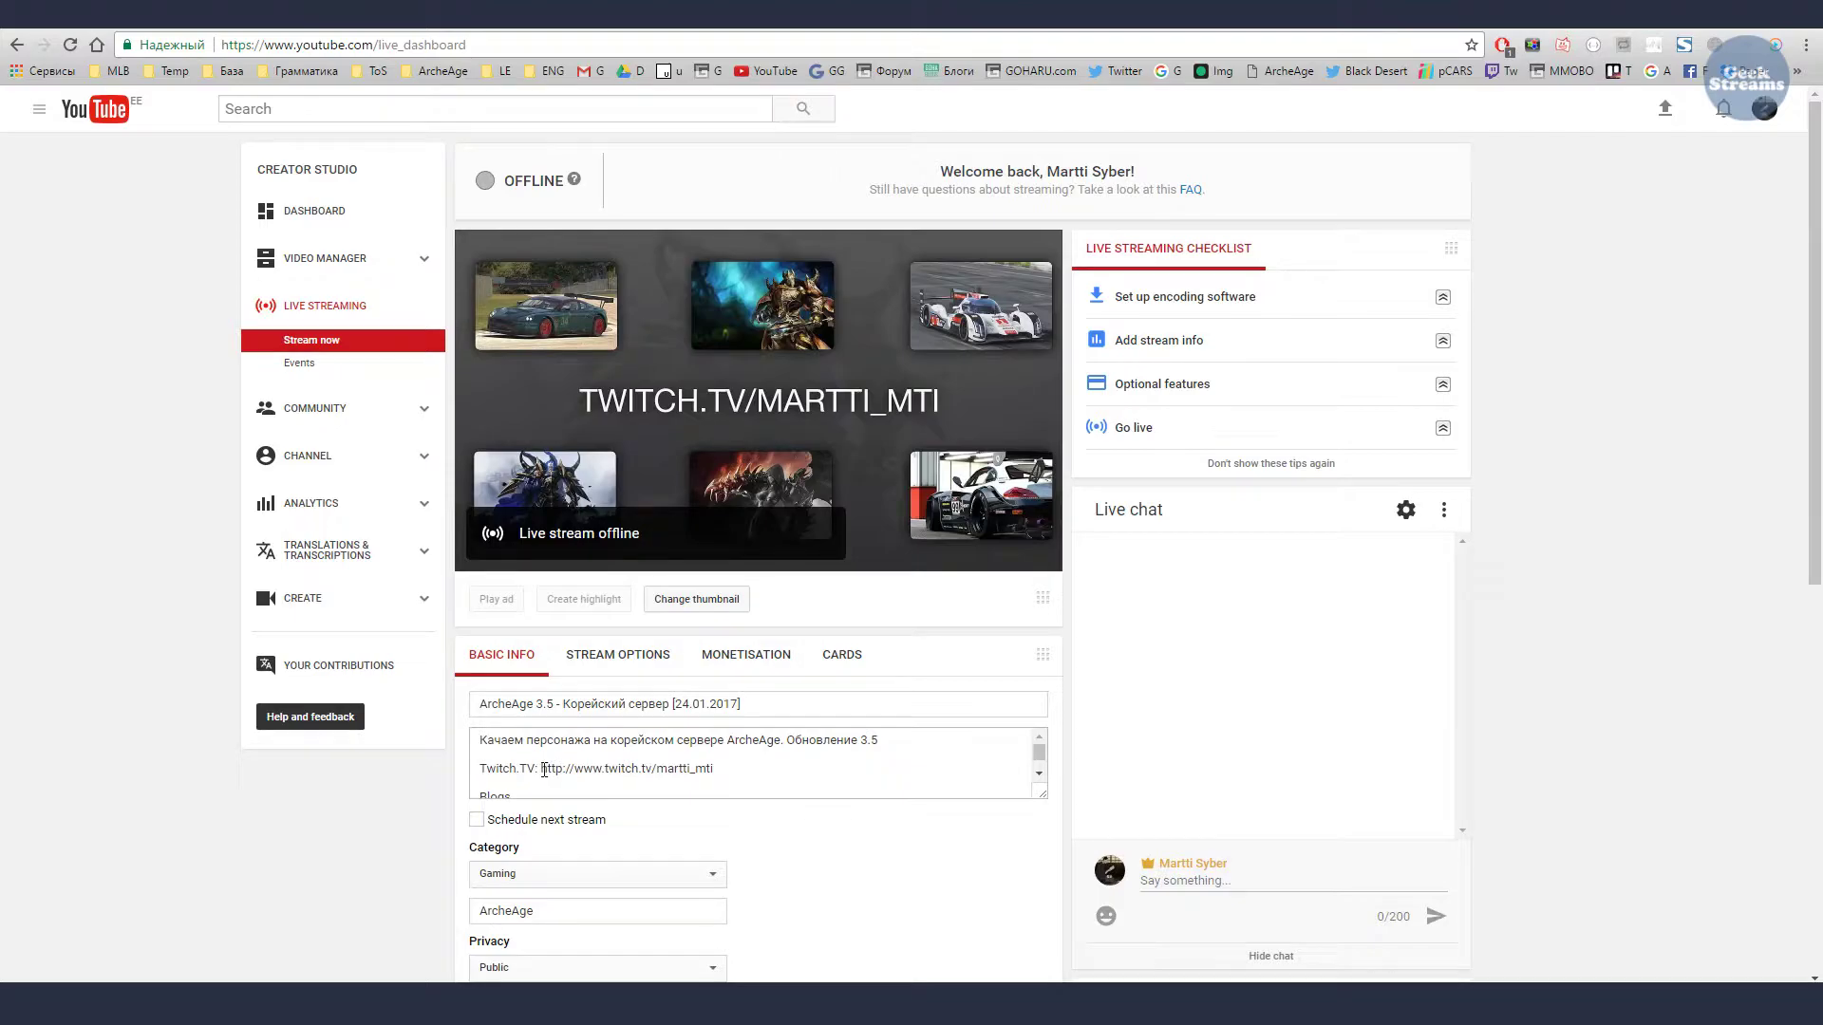
{"action": "left_click_drag", "start_coordinate": [543, 770], "coordinate": [738, 766]}
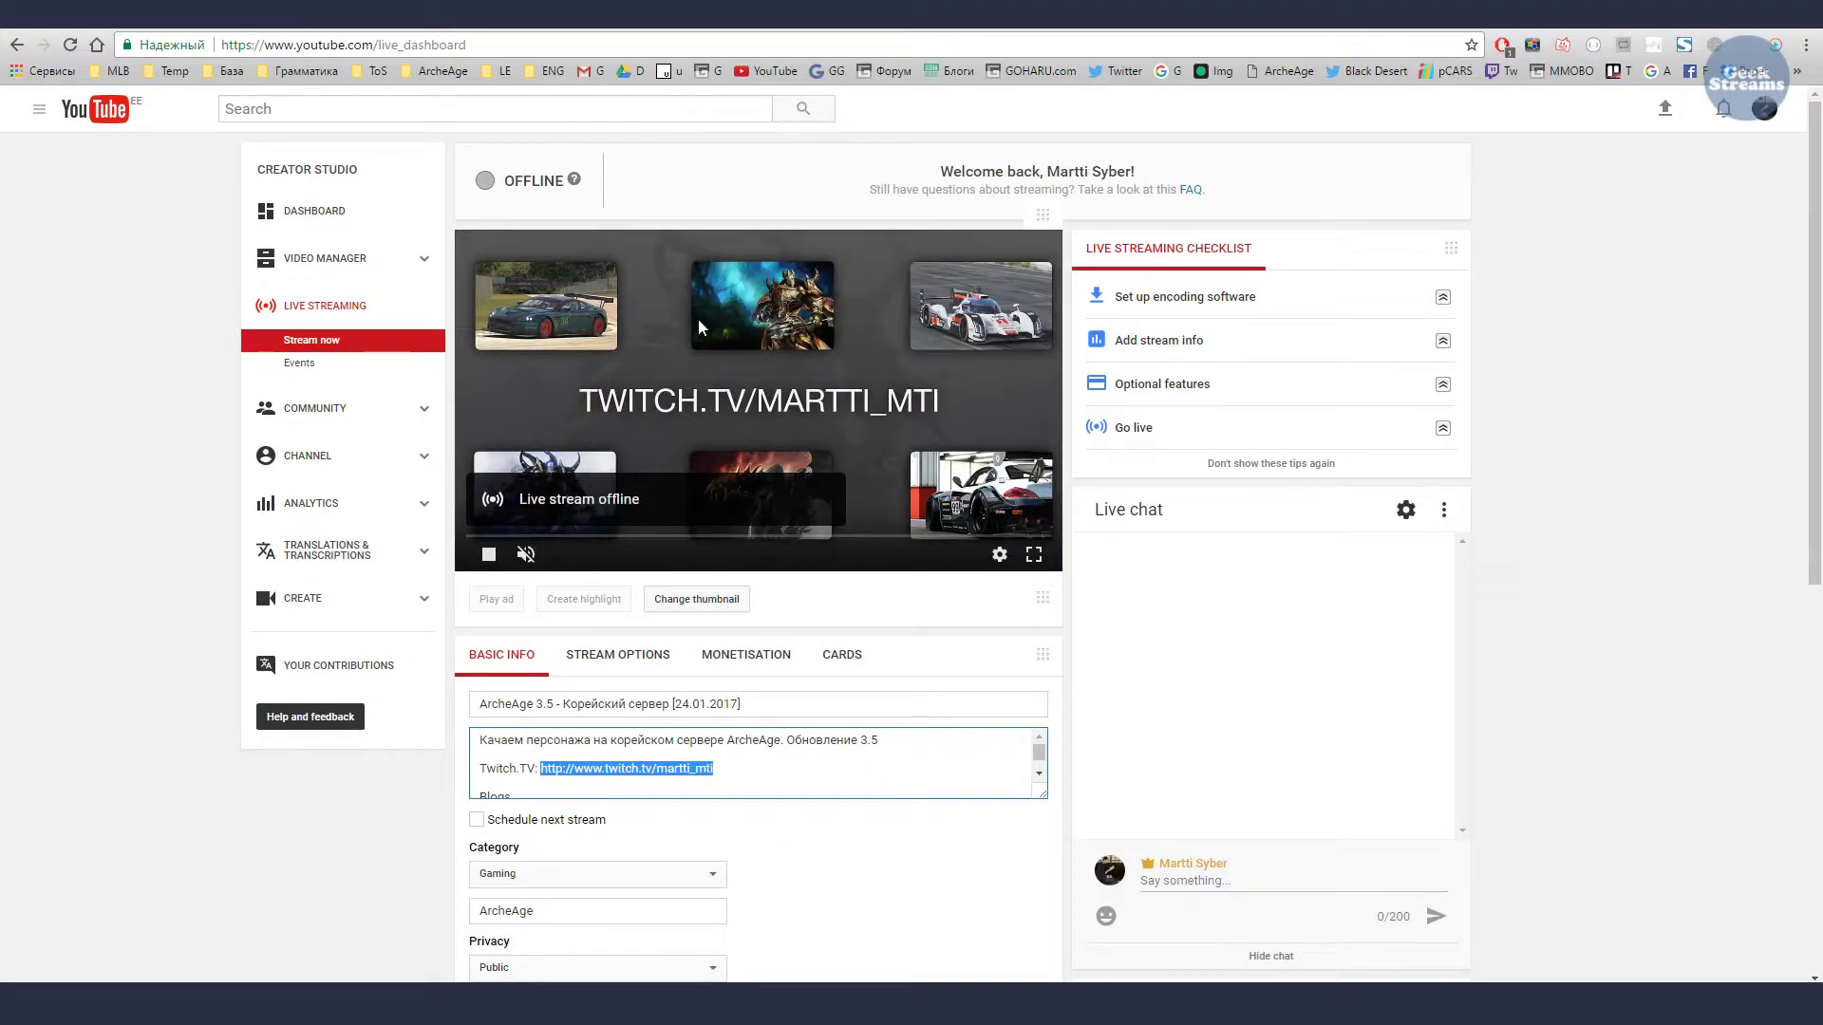
- Look over the Stream now dashboard's settings, and open the watch page of the upcoming event "Тест" from the events list
{"action": "scroll", "coordinate": [691, 569], "scroll_direction": "down", "scroll_amount": 2}
{"action": "scroll", "coordinate": [417, 551], "scroll_direction": "up", "scroll_amount": 2}
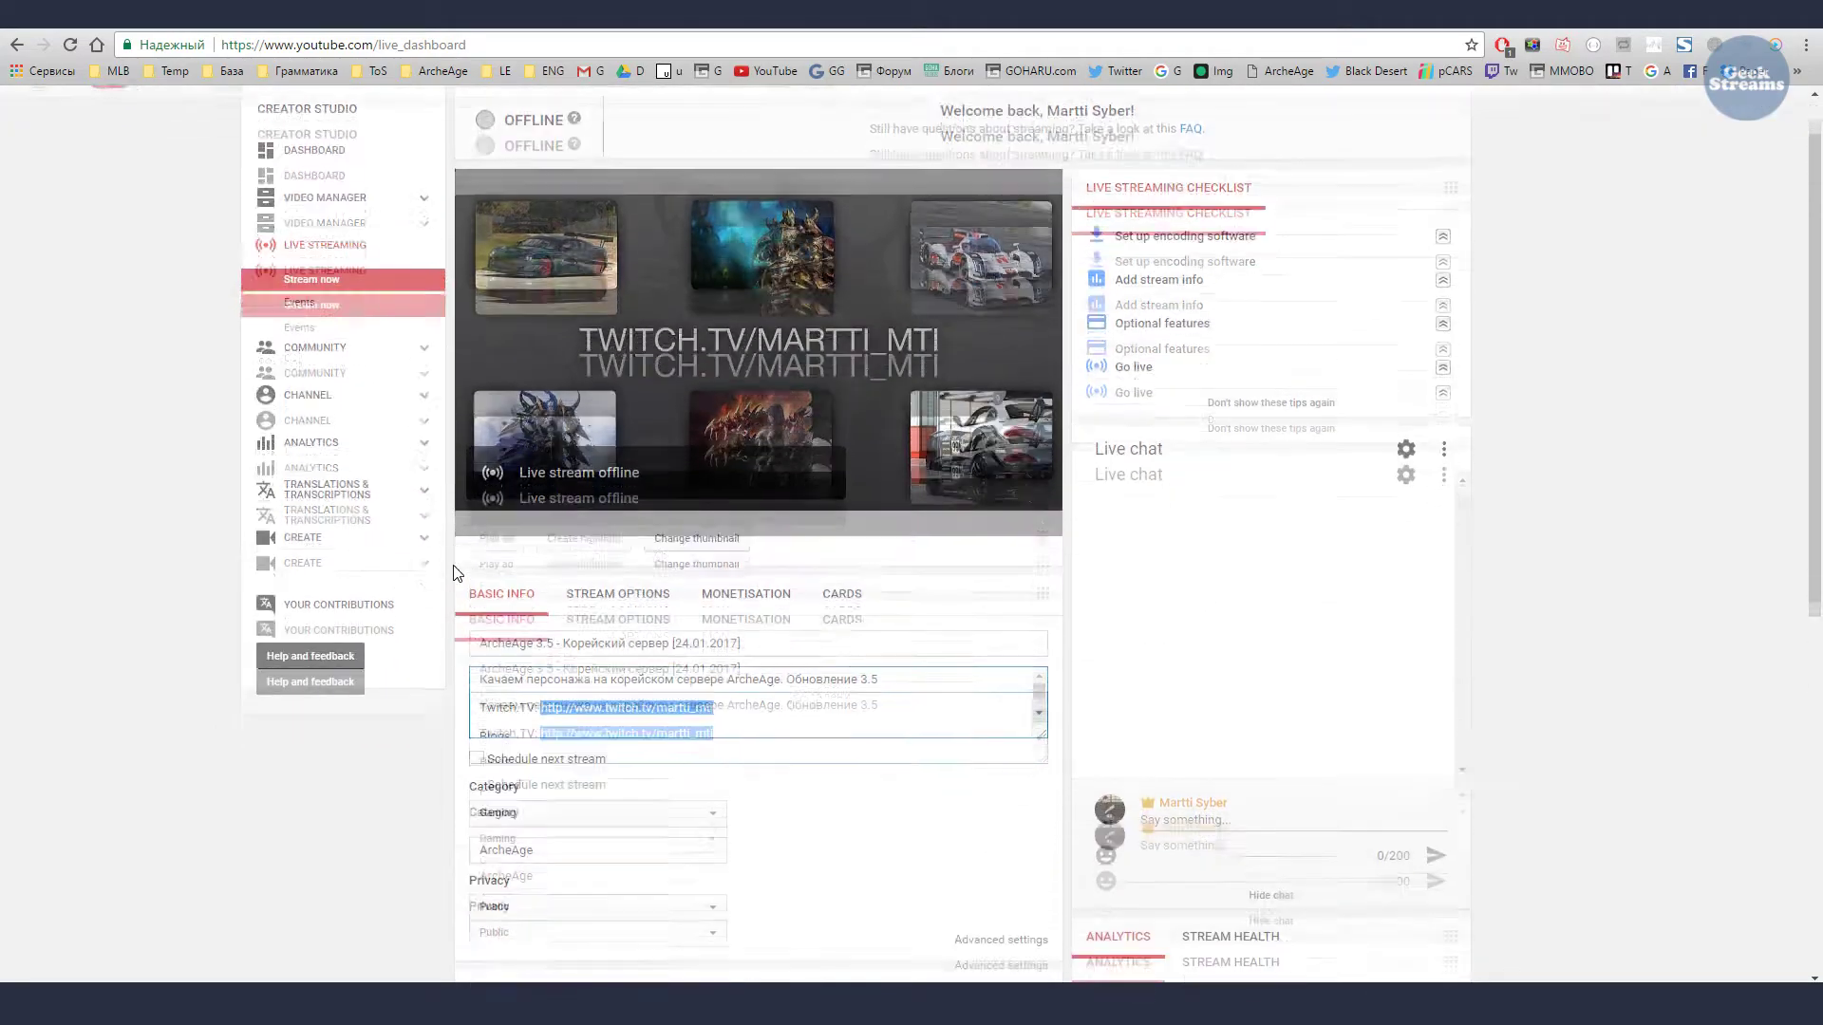
{"action": "scroll", "coordinate": [493, 607], "scroll_direction": "down", "scroll_amount": 6}
{"action": "scroll", "coordinate": [590, 570], "scroll_direction": "up", "scroll_amount": 6}
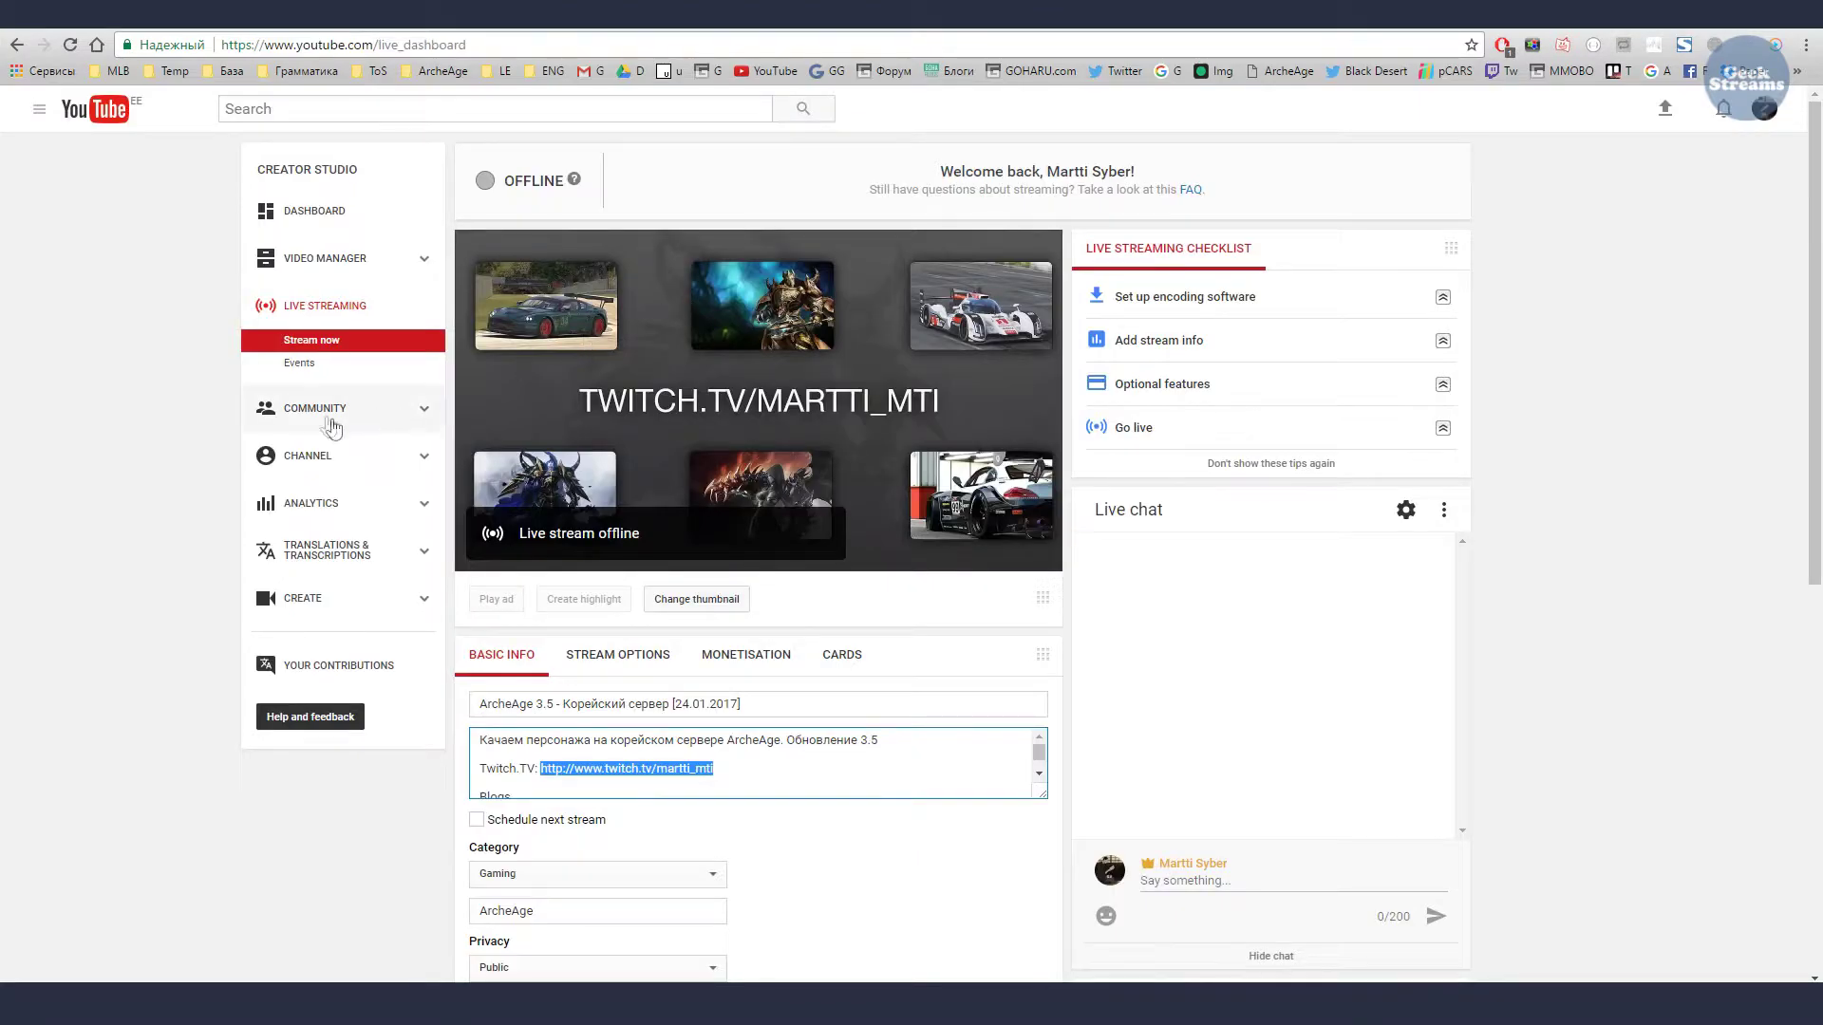
{"action": "left_click", "coordinate": [302, 364]}
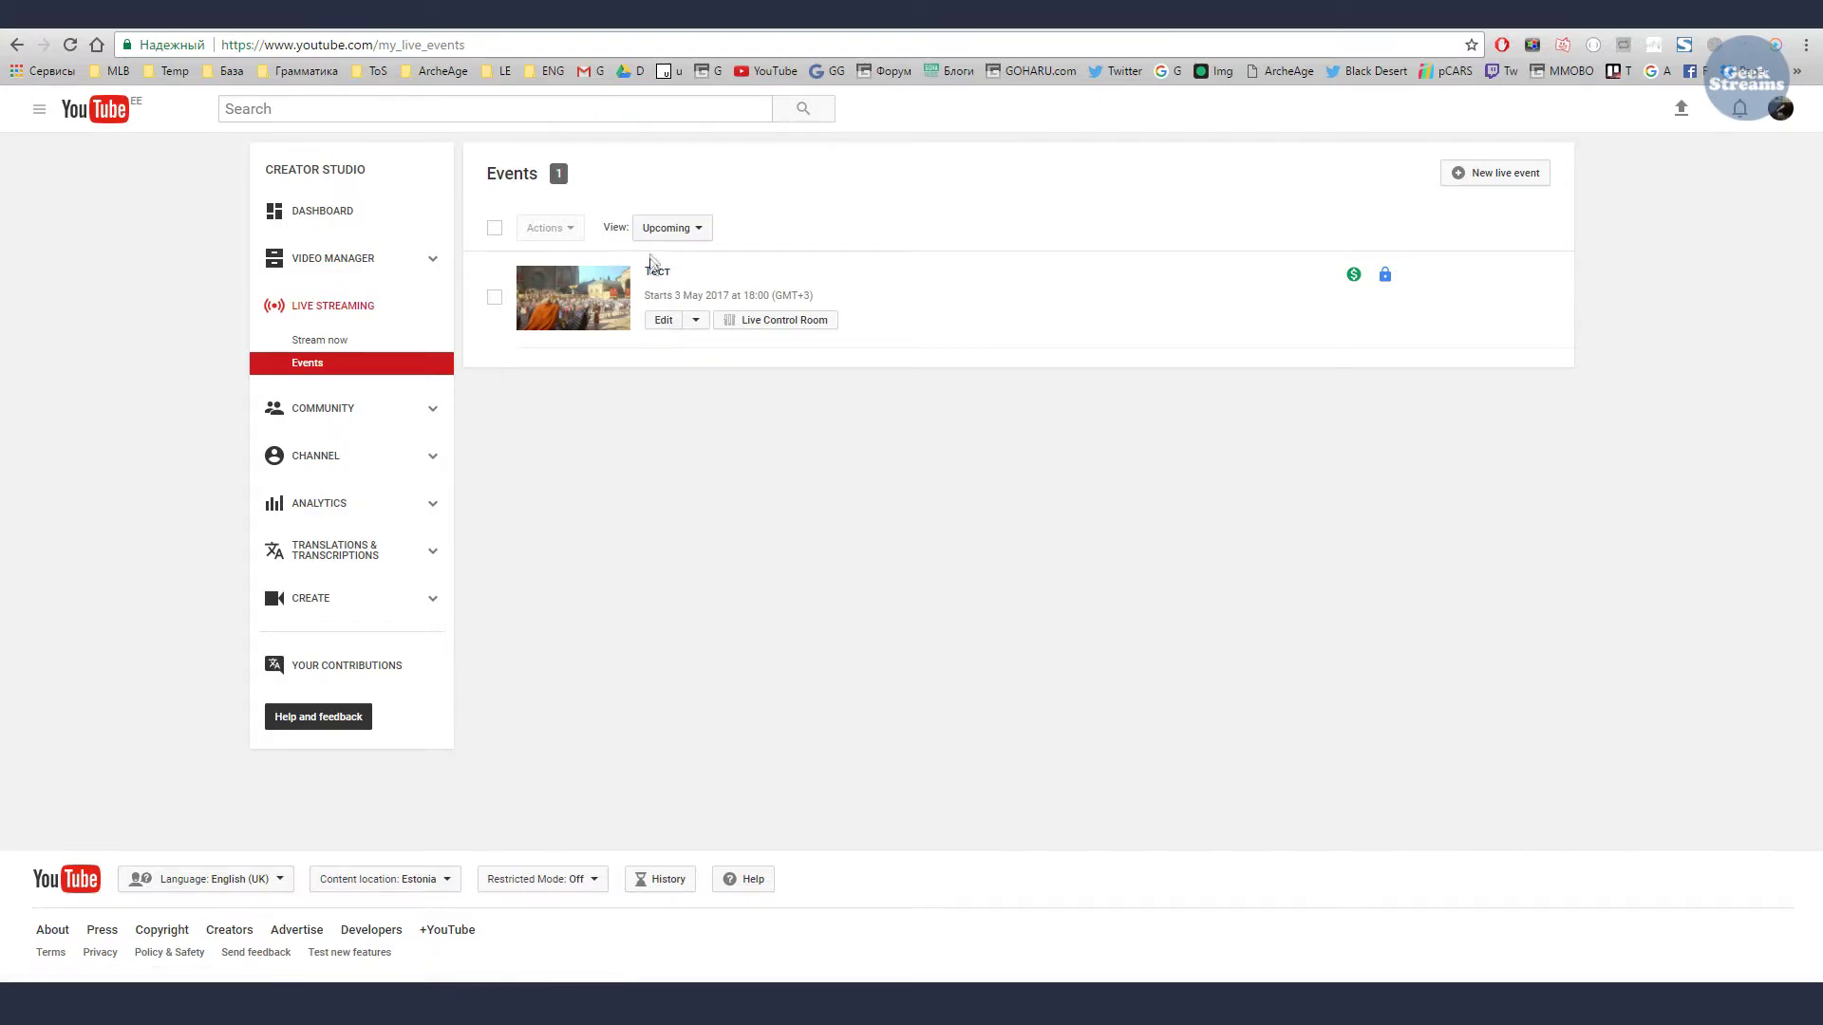
{"action": "left_click", "coordinate": [655, 274]}
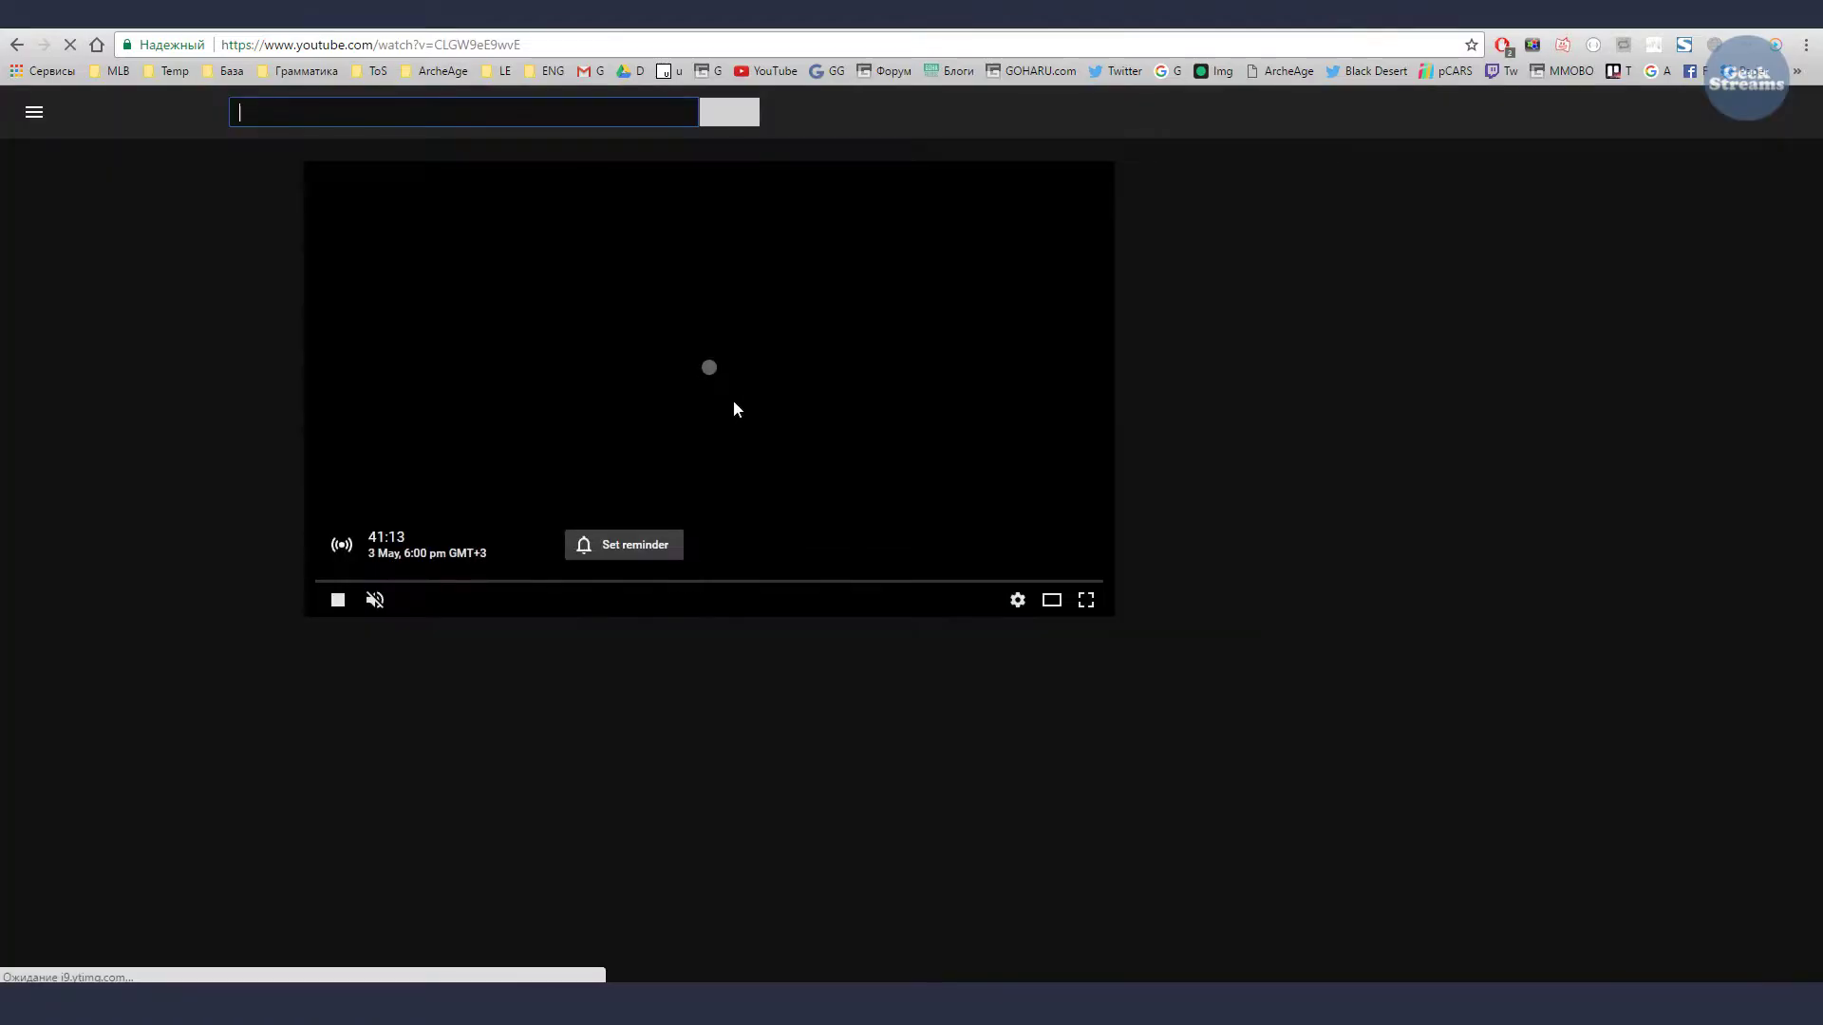
- Return to the events list, open the event "Тест" for editing, and go to its Live Control Room
{"action": "key", "text": "alt+Left"}
{"action": "left_click", "coordinate": [649, 324]}
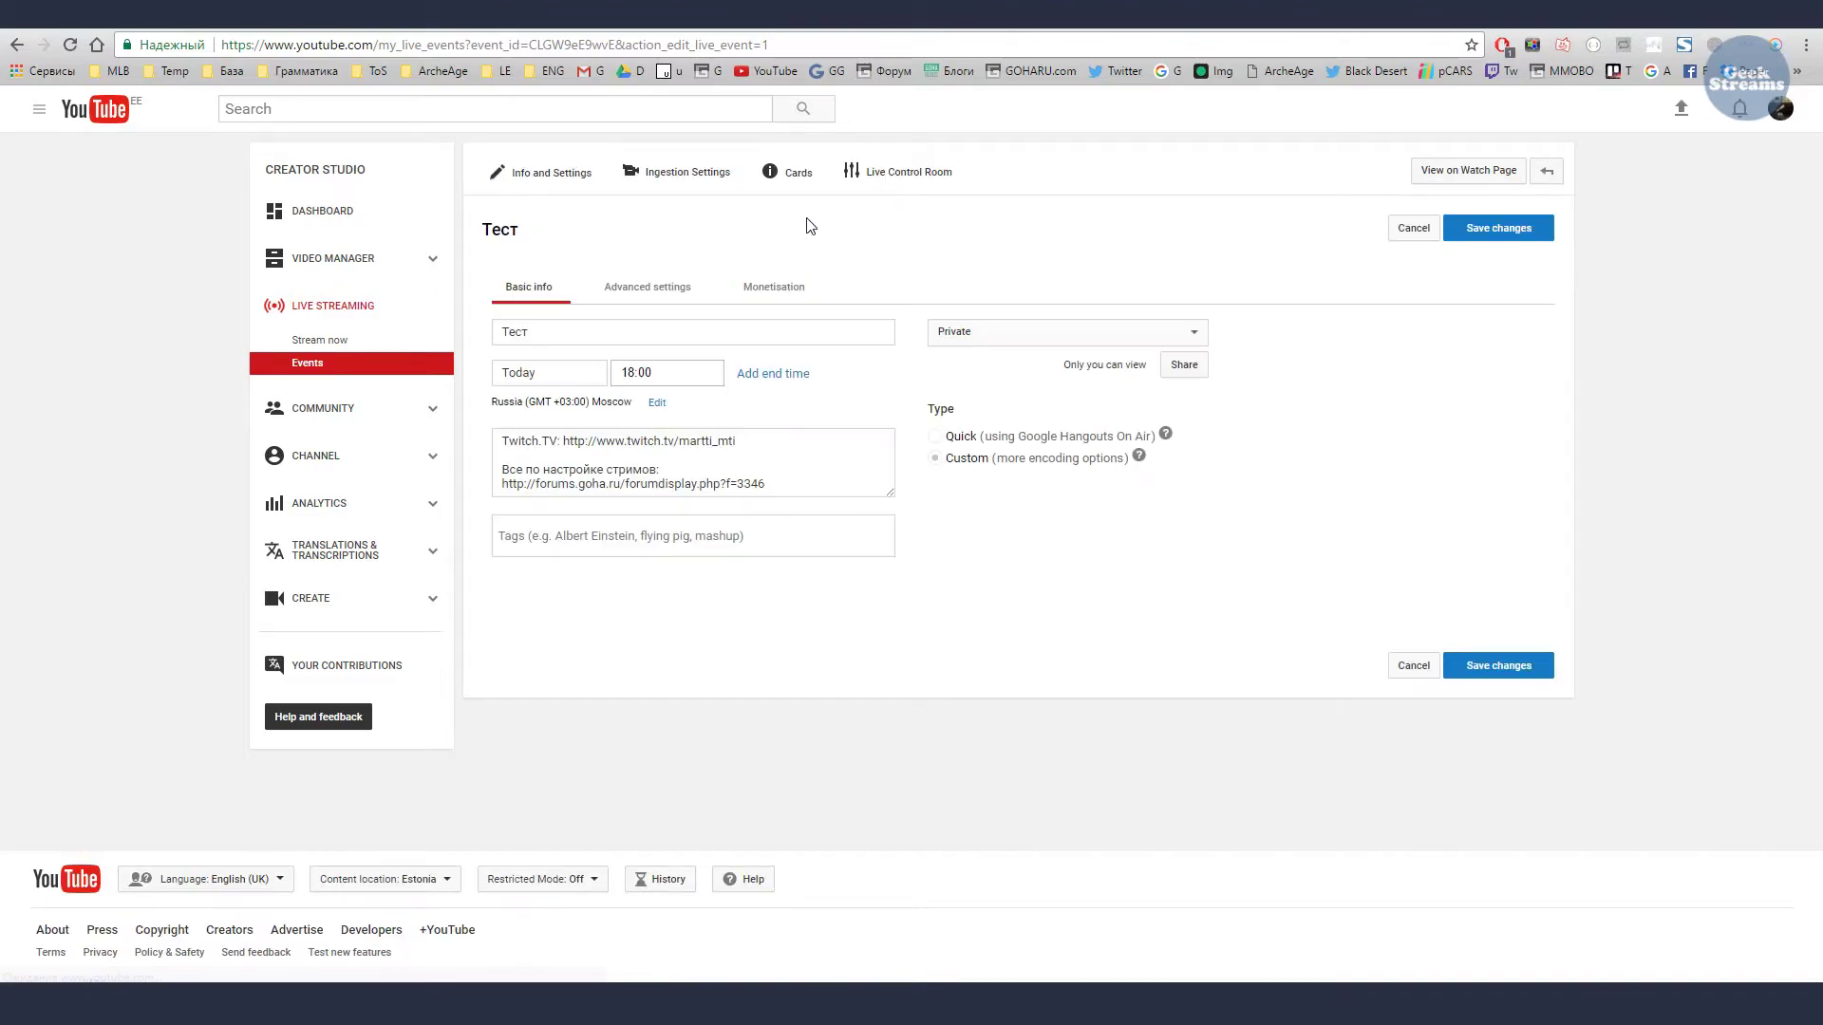
{"action": "left_click", "coordinate": [907, 181]}
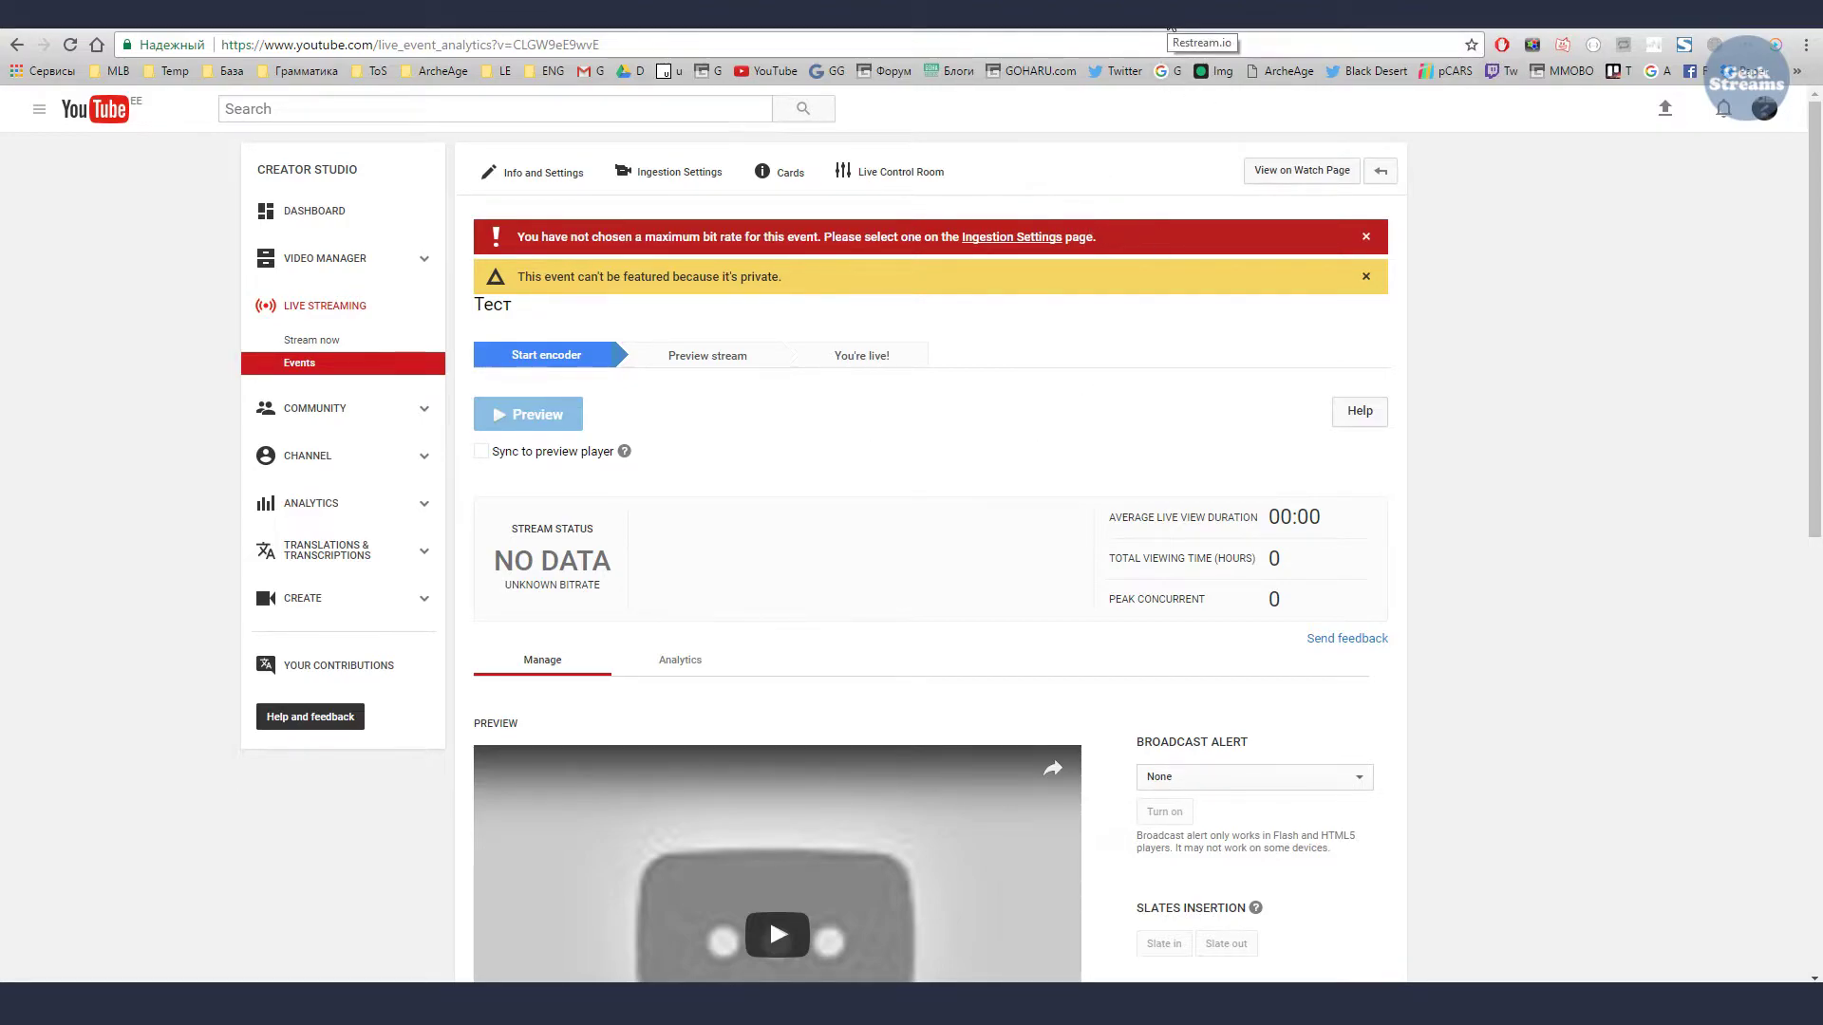
- Switch to Restream and start the manual setup of a YouTube Events channel, ready for entering the stream key
{"action": "left_click", "coordinate": [1171, 28]}
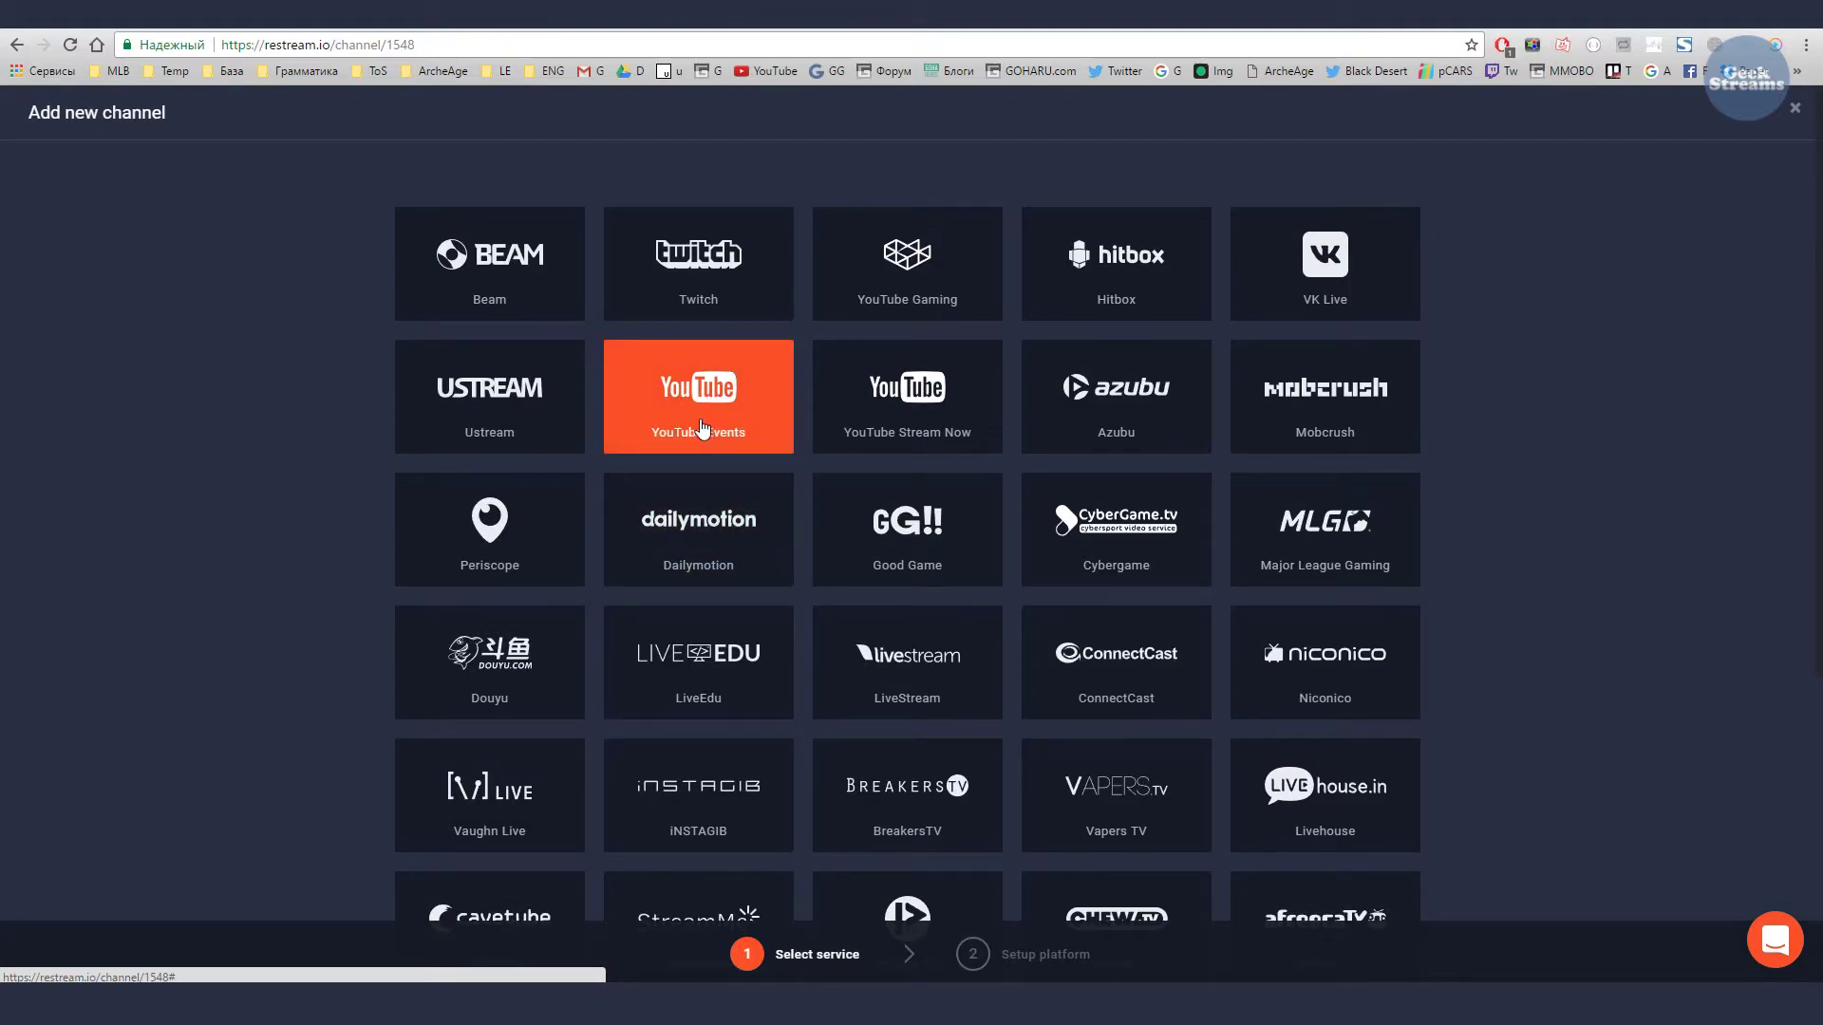
{"action": "left_click", "coordinate": [731, 452]}
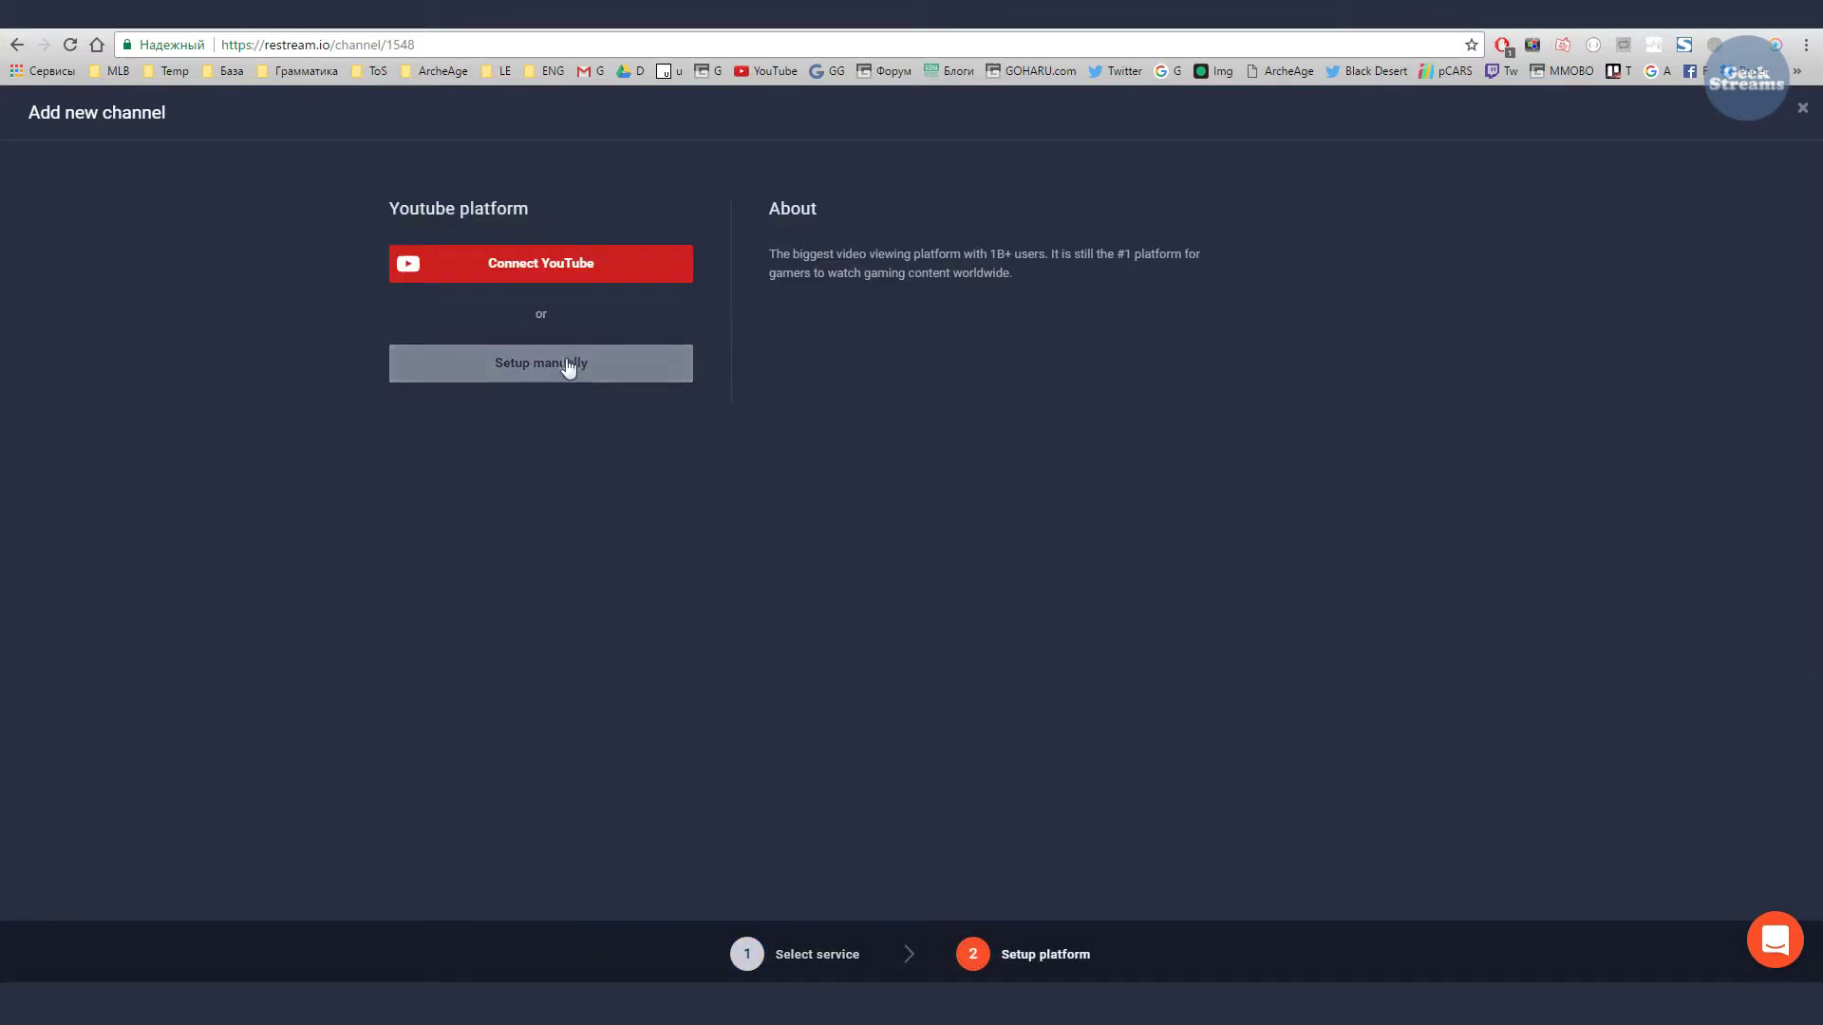
{"action": "left_click", "coordinate": [532, 368]}
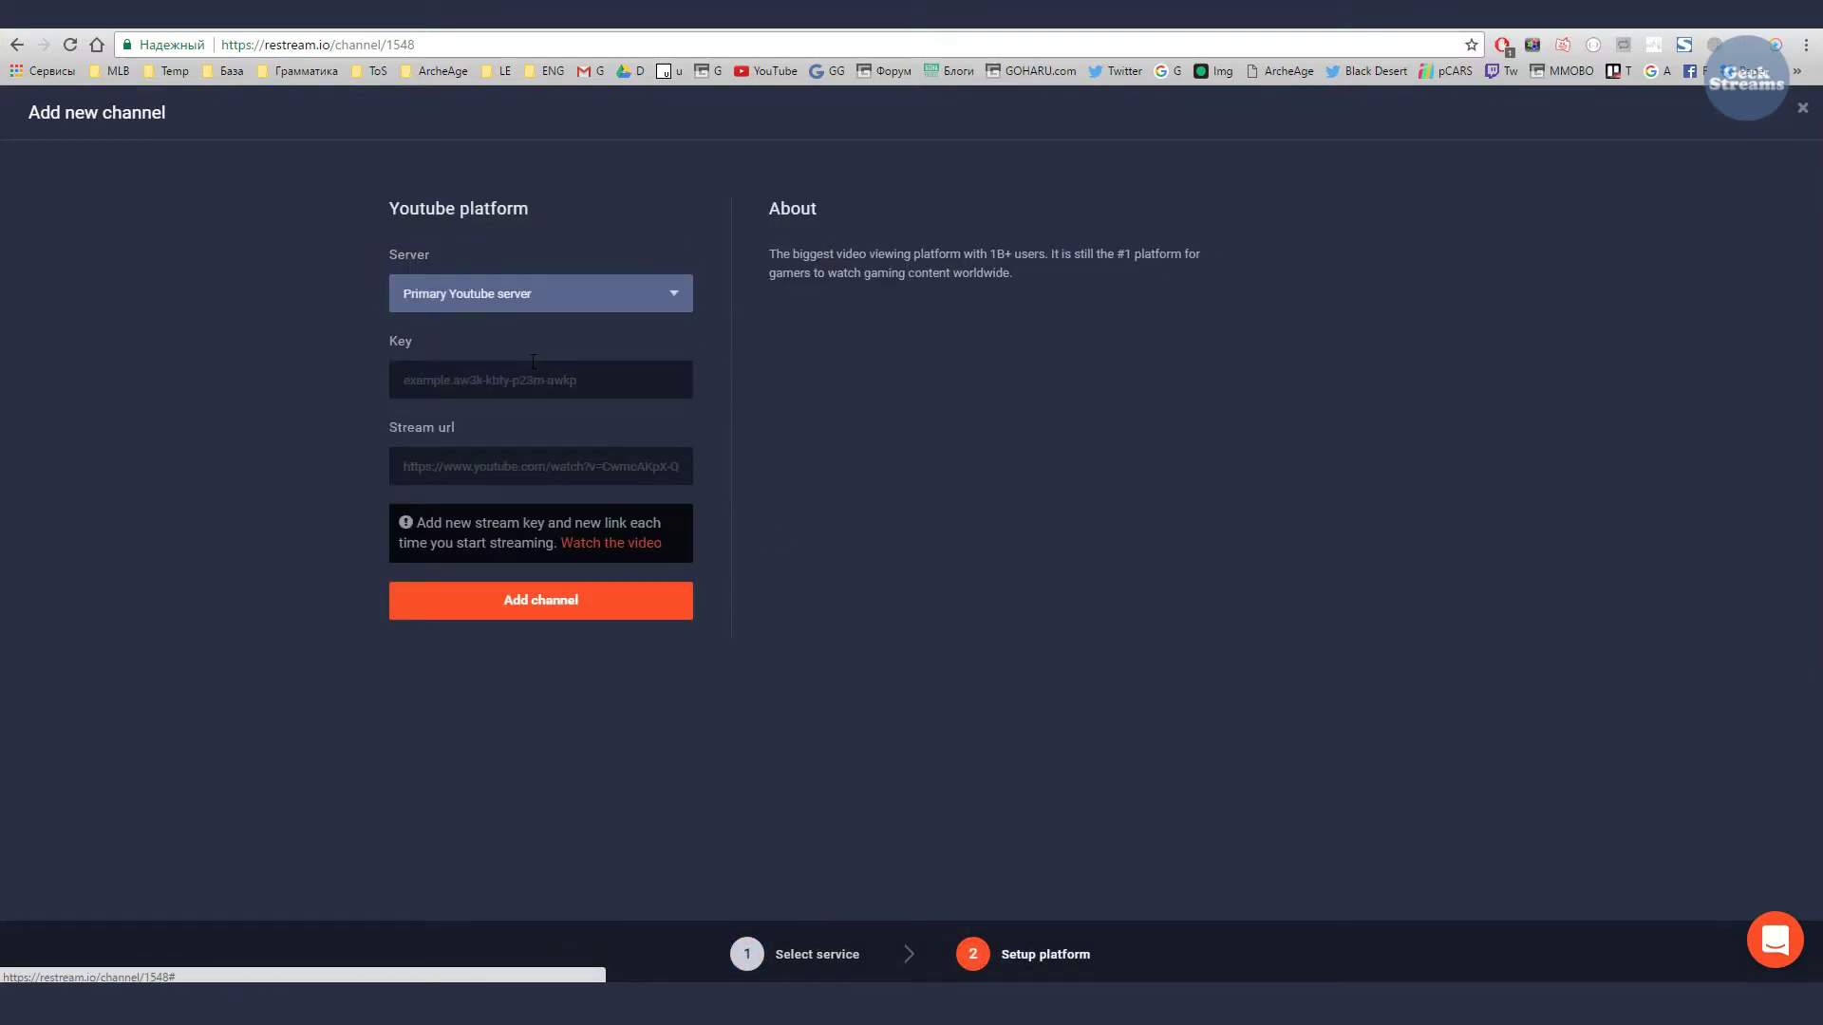
{"action": "left_click", "coordinate": [508, 379]}
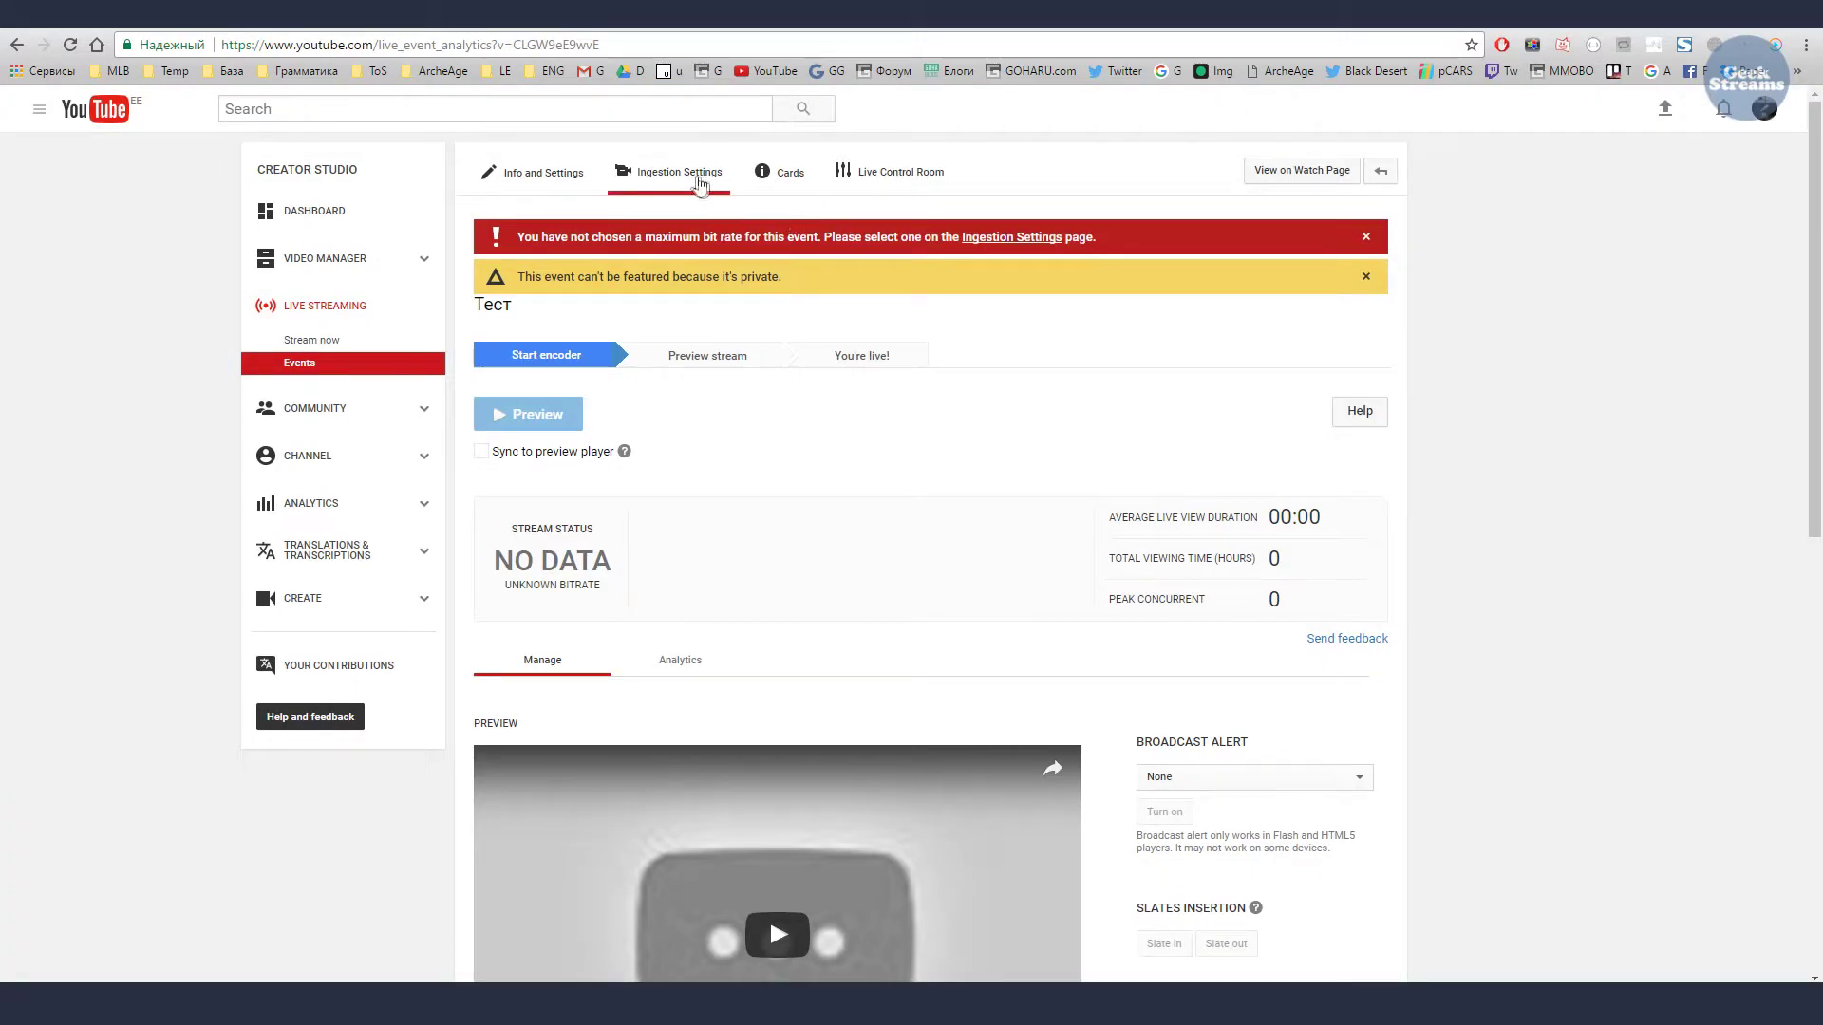
- In the YouTube event's ingestion settings, set basic ingestion to 3000 Kbps - 6000 Kbps (1080p) and save the changes
{"action": "left_click", "coordinate": [697, 173]}
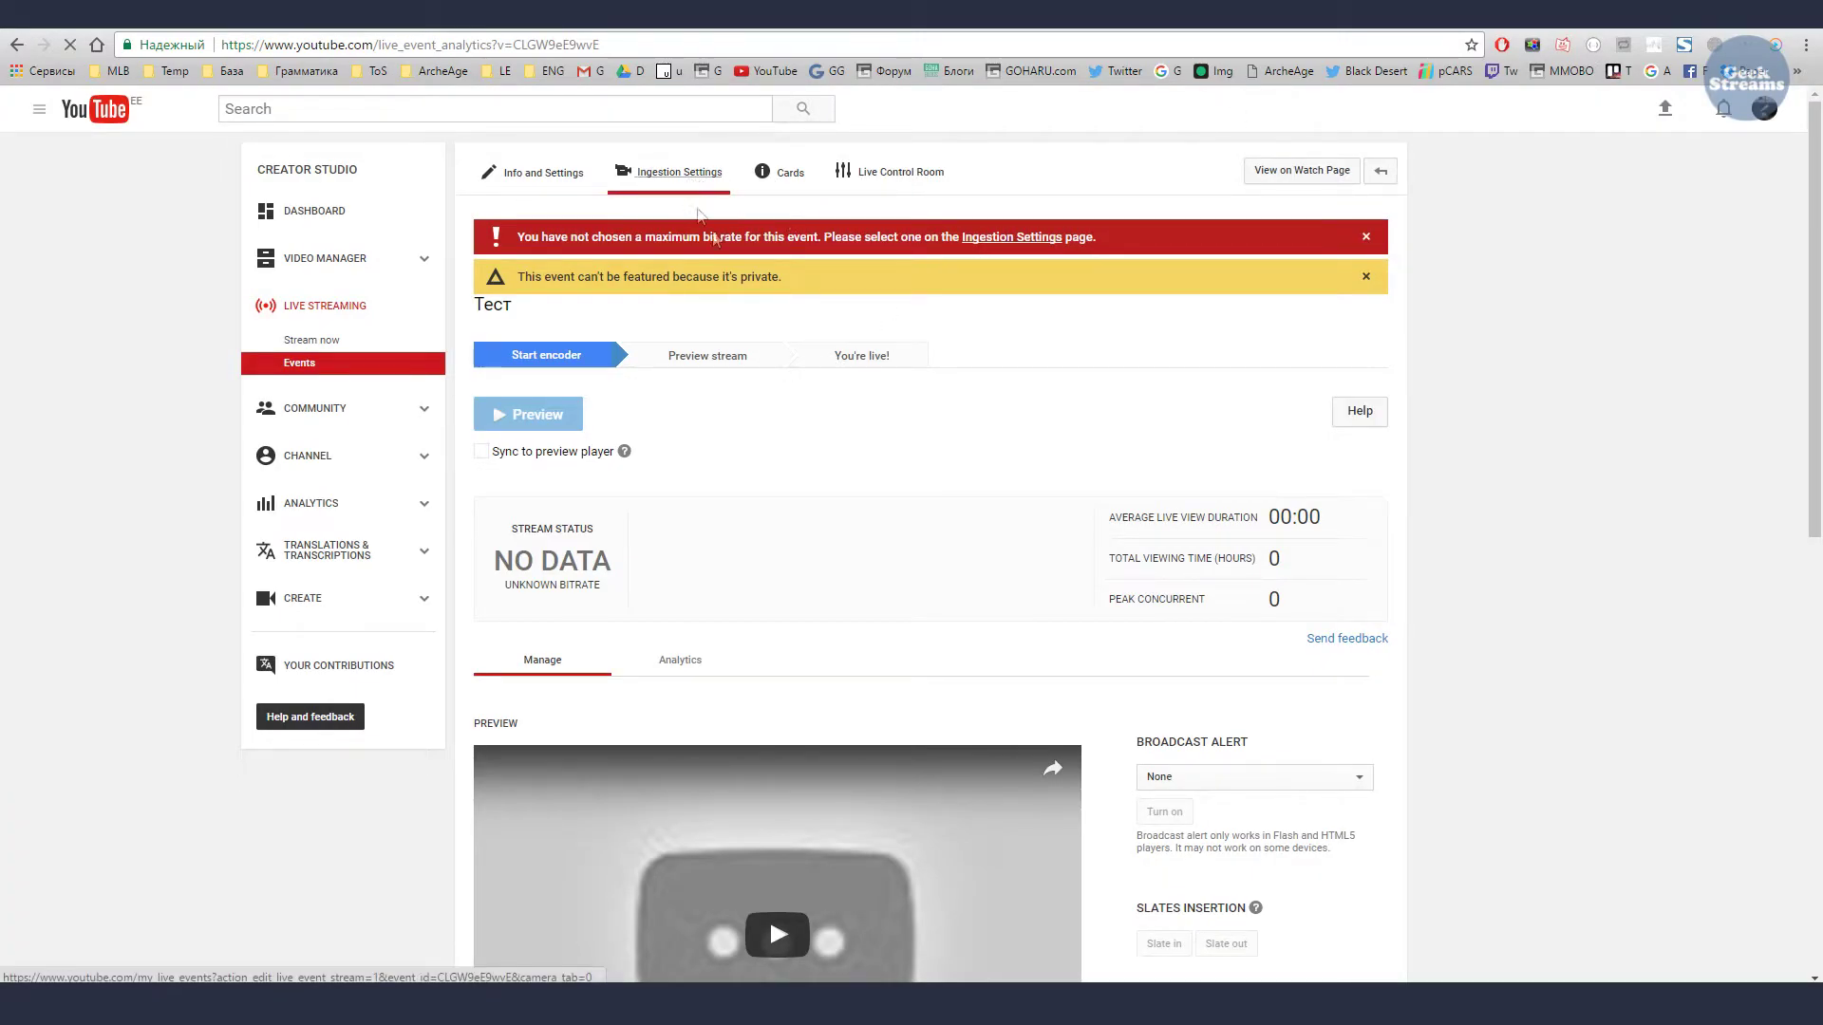
{"action": "left_click", "coordinate": [589, 513]}
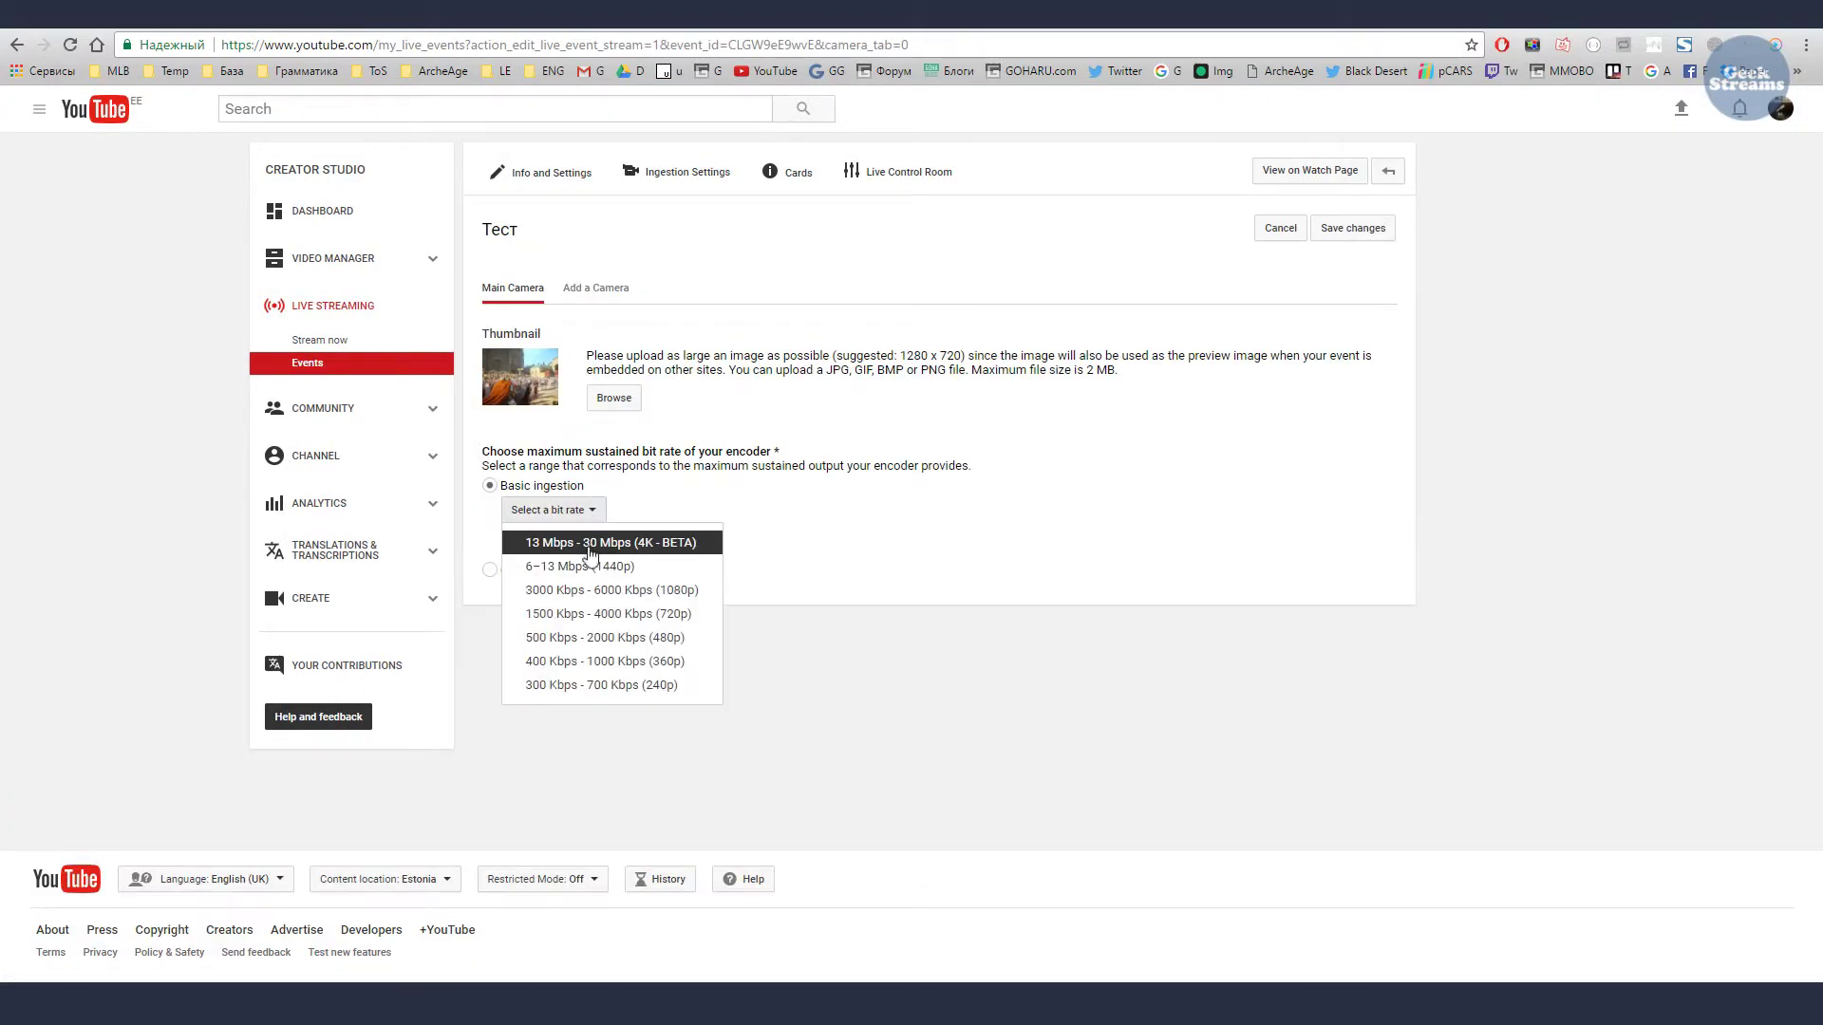
{"action": "left_click", "coordinate": [596, 592]}
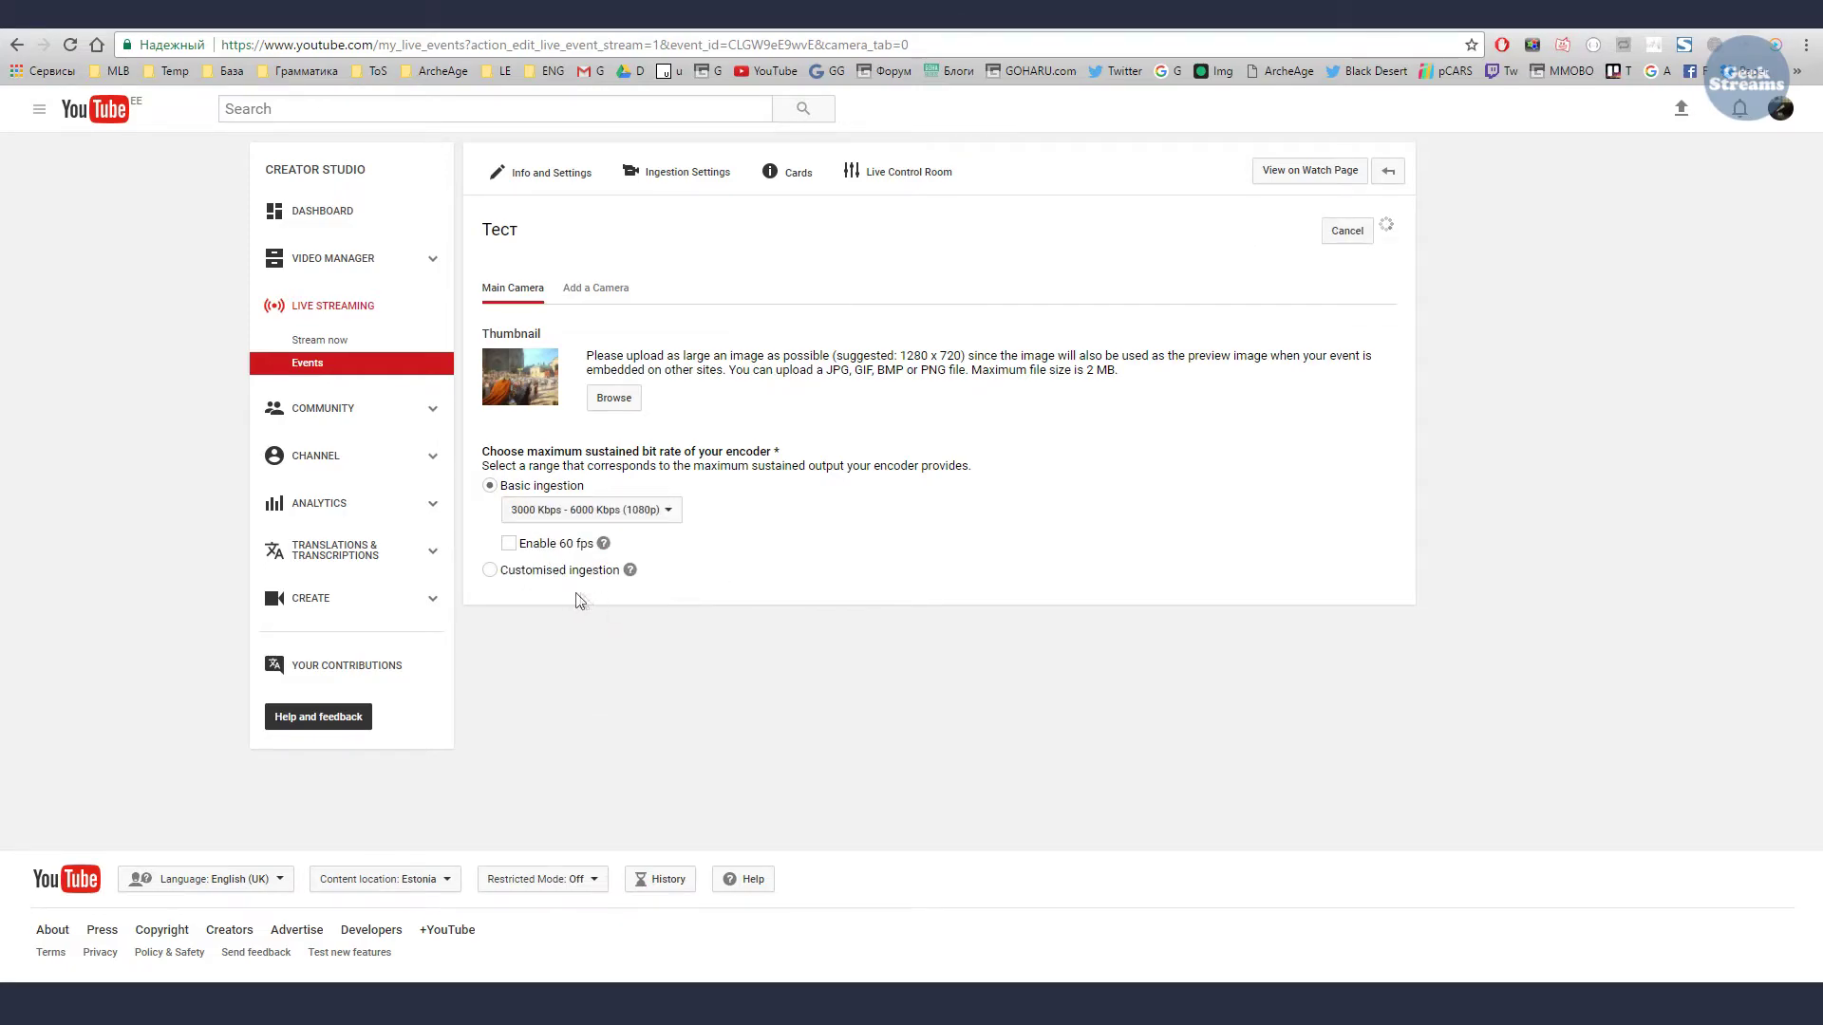
- Choose Other encoders for the event, copy its stream name, and paste it as the stream key in Restream's YouTube channel setup
{"action": "scroll", "coordinate": [613, 634], "scroll_direction": "down", "scroll_amount": 1}
{"action": "left_click", "coordinate": [626, 851]}
{"action": "left_click", "coordinate": [617, 746]}
{"action": "left_click", "coordinate": [1272, 14]}
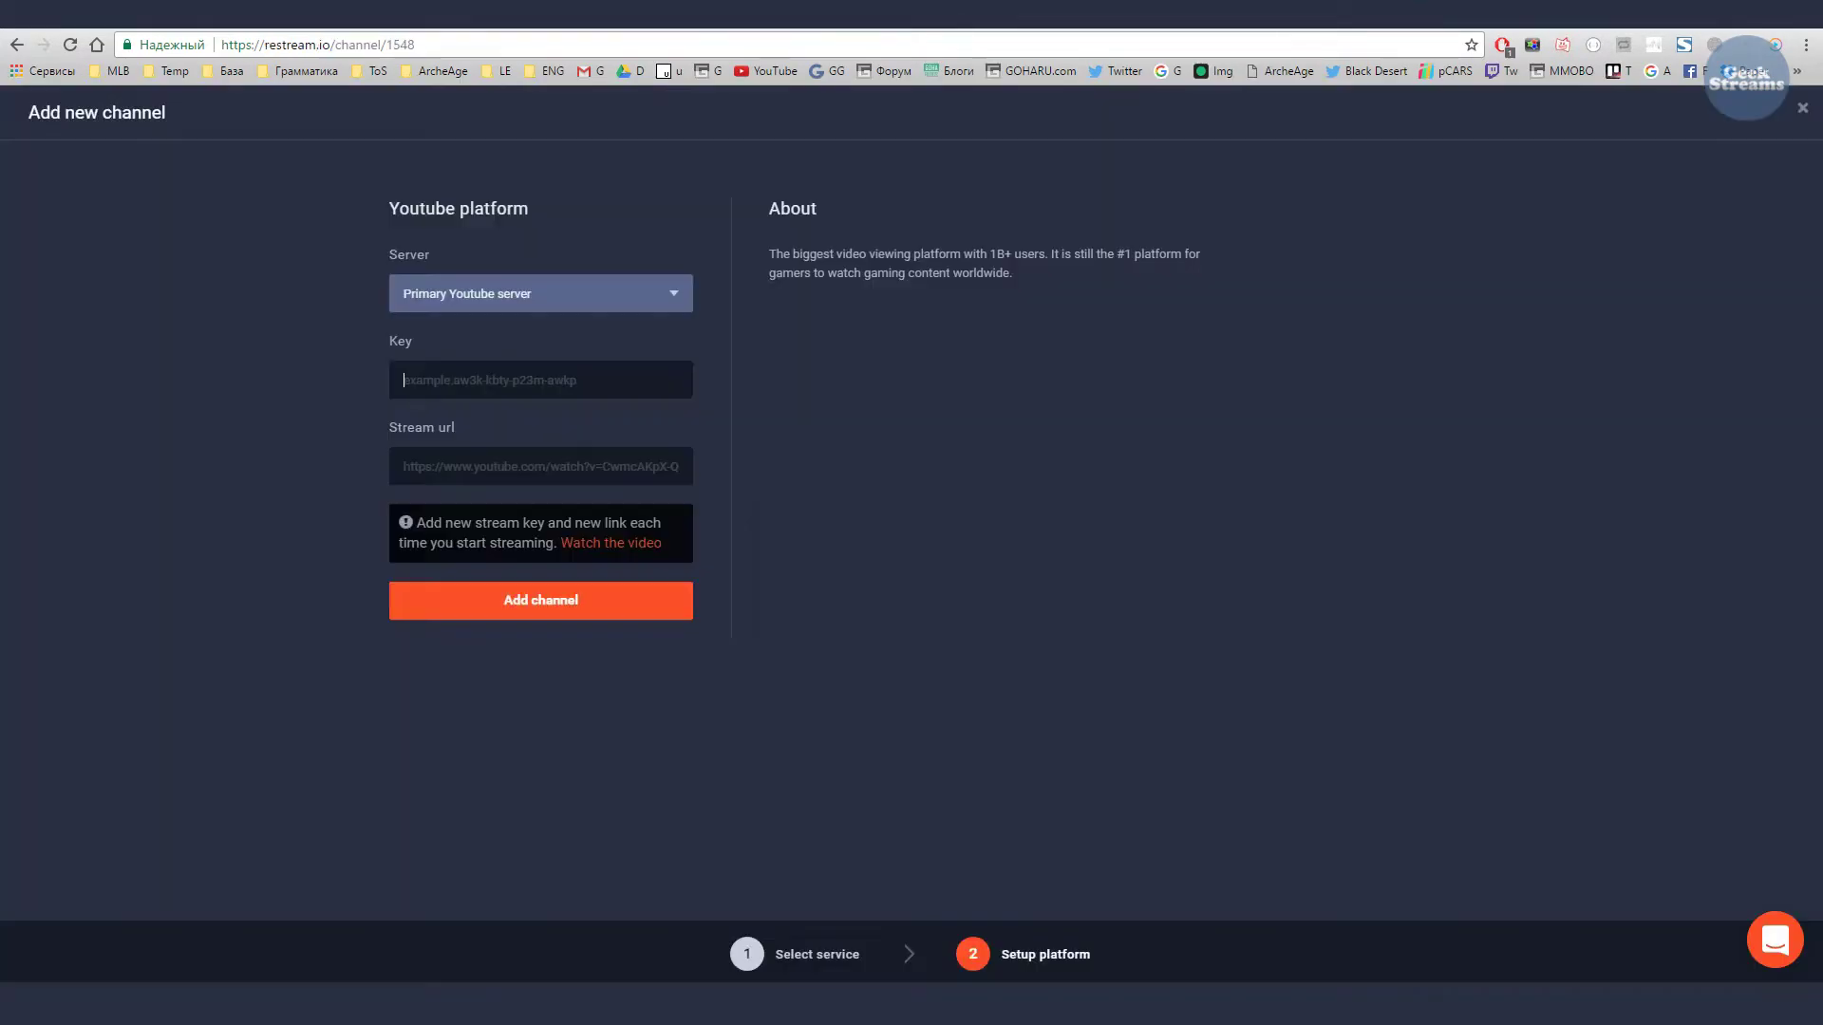
{"action": "left_click", "coordinate": [467, 383]}
{"action": "key", "text": "ctrl+v"}
- Copy the address of the event's YouTube watch page into Restream's Stream url and add the YouTube Events channel
{"action": "left_click", "coordinate": [1571, 28]}
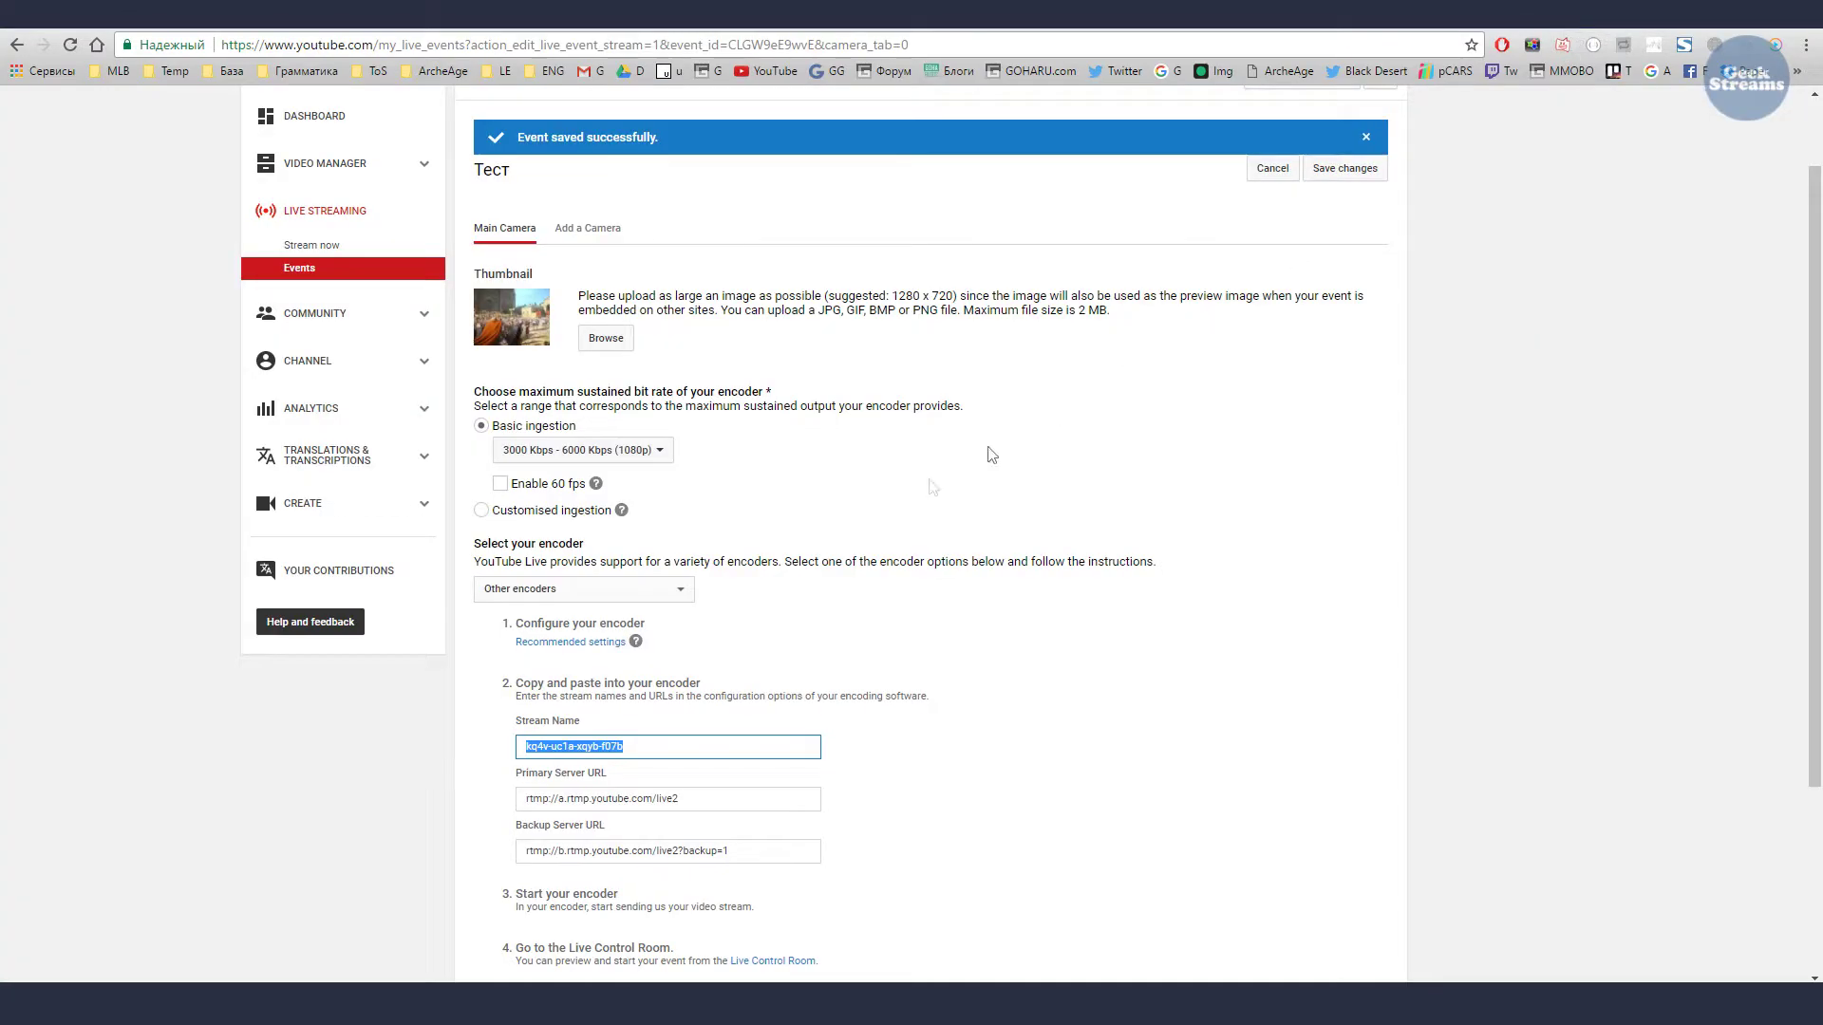
{"action": "scroll", "coordinate": [1299, 201], "scroll_direction": "up", "scroll_amount": 1}
{"action": "left_click", "coordinate": [1301, 171]}
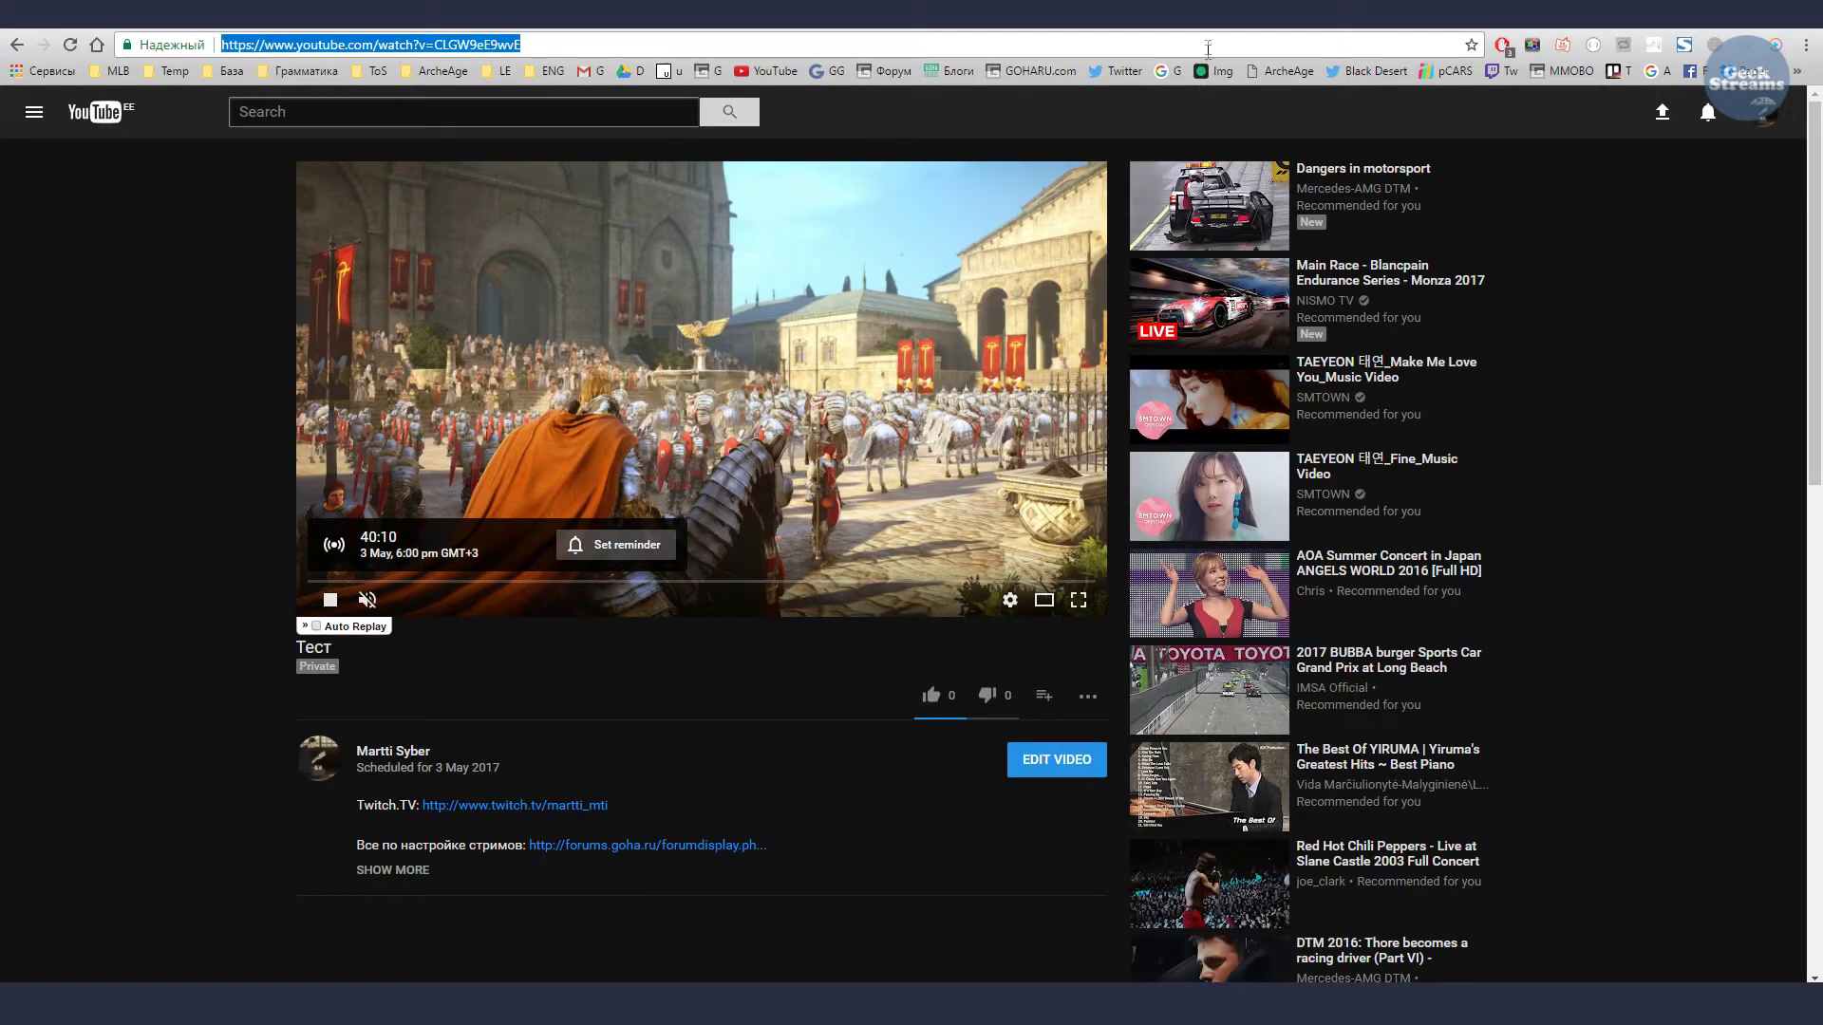
{"action": "left_click", "coordinate": [1160, 29]}
{"action": "left_click", "coordinate": [565, 618]}
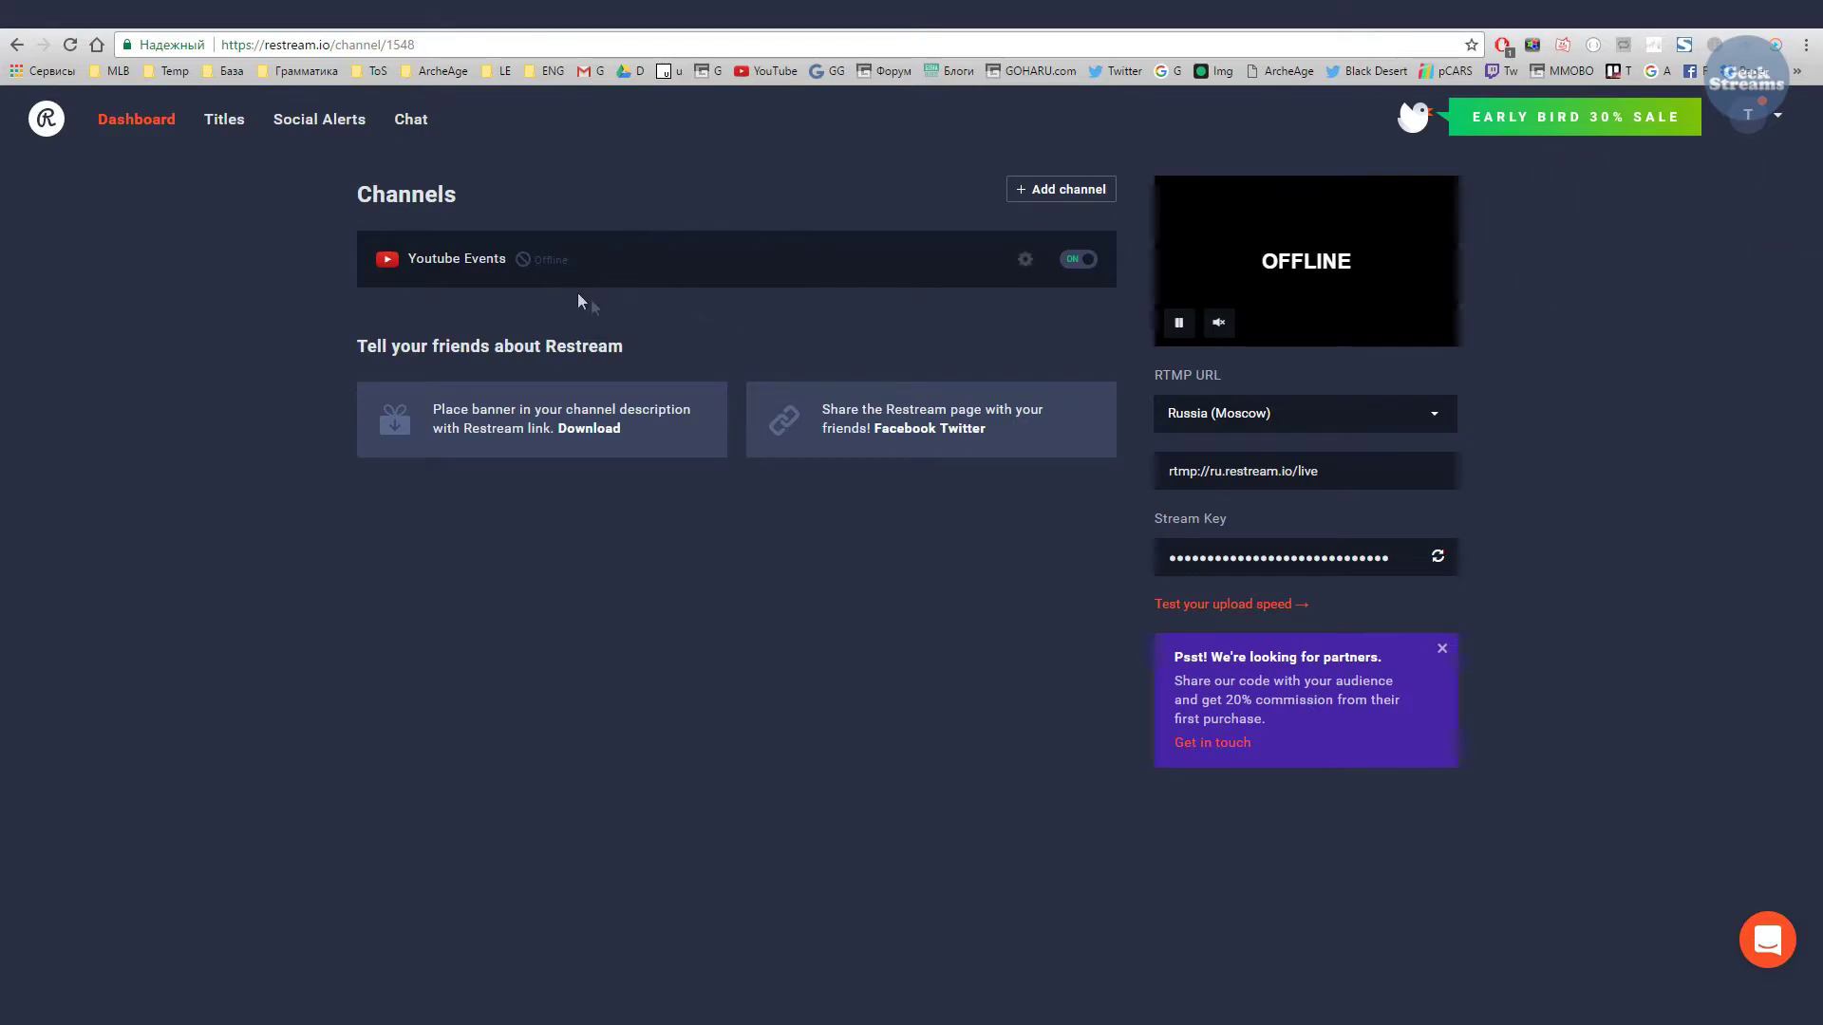
- Add a VK Live channel in Restream, and toggle the YouTube Events channel off and back on
{"action": "left_click", "coordinate": [1037, 194]}
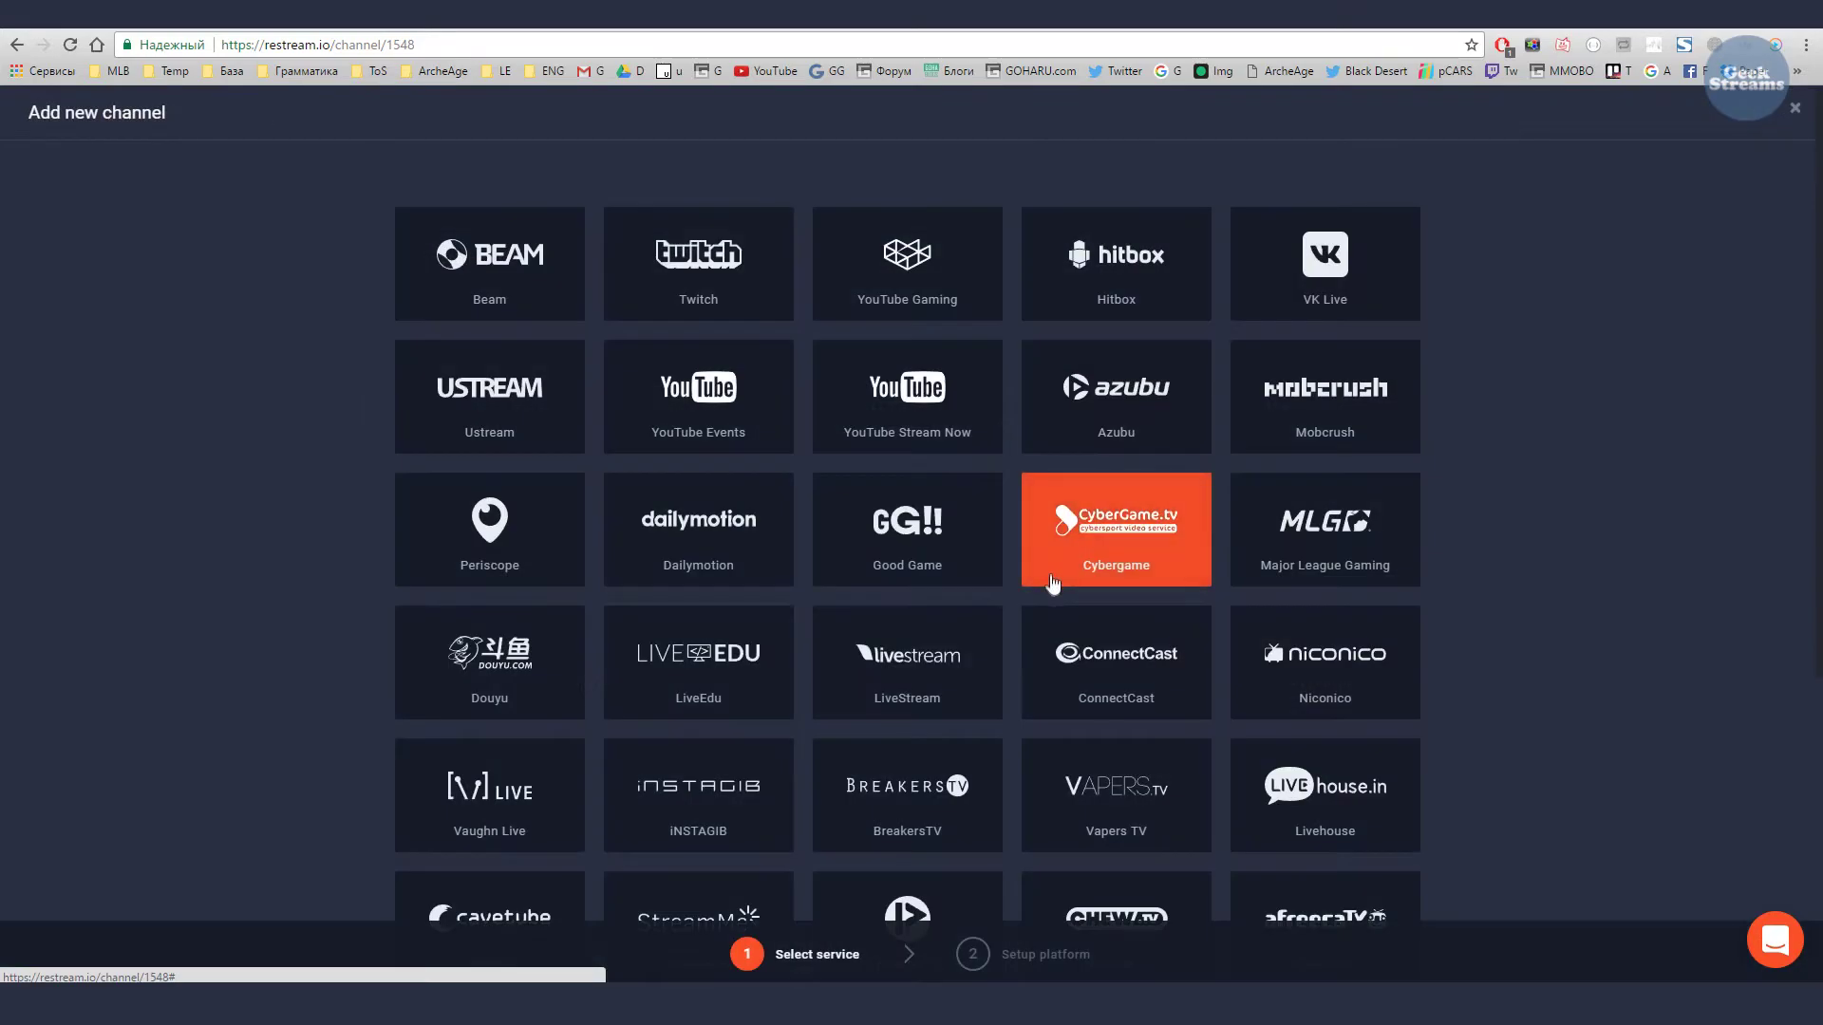
{"action": "scroll", "coordinate": [978, 651], "scroll_direction": "down", "scroll_amount": 5}
{"action": "scroll", "coordinate": [651, 602], "scroll_direction": "up", "scroll_amount": 5}
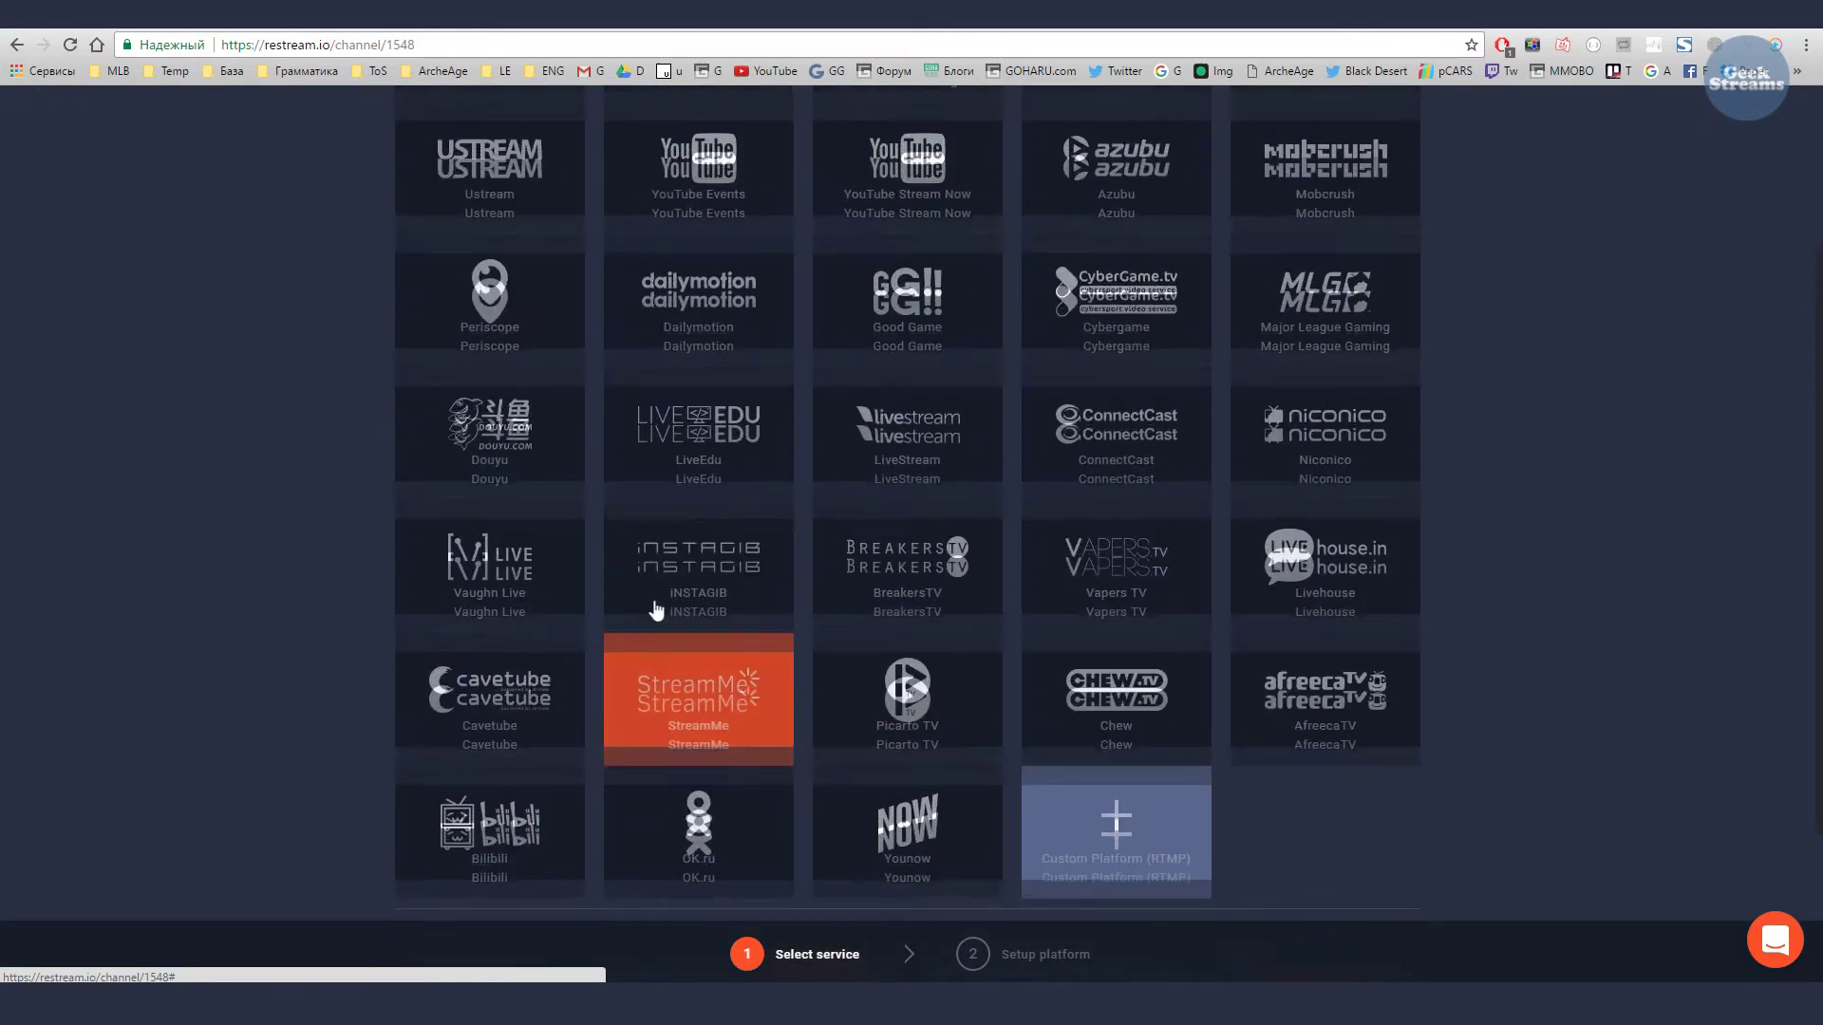
{"action": "left_click", "coordinate": [1326, 280]}
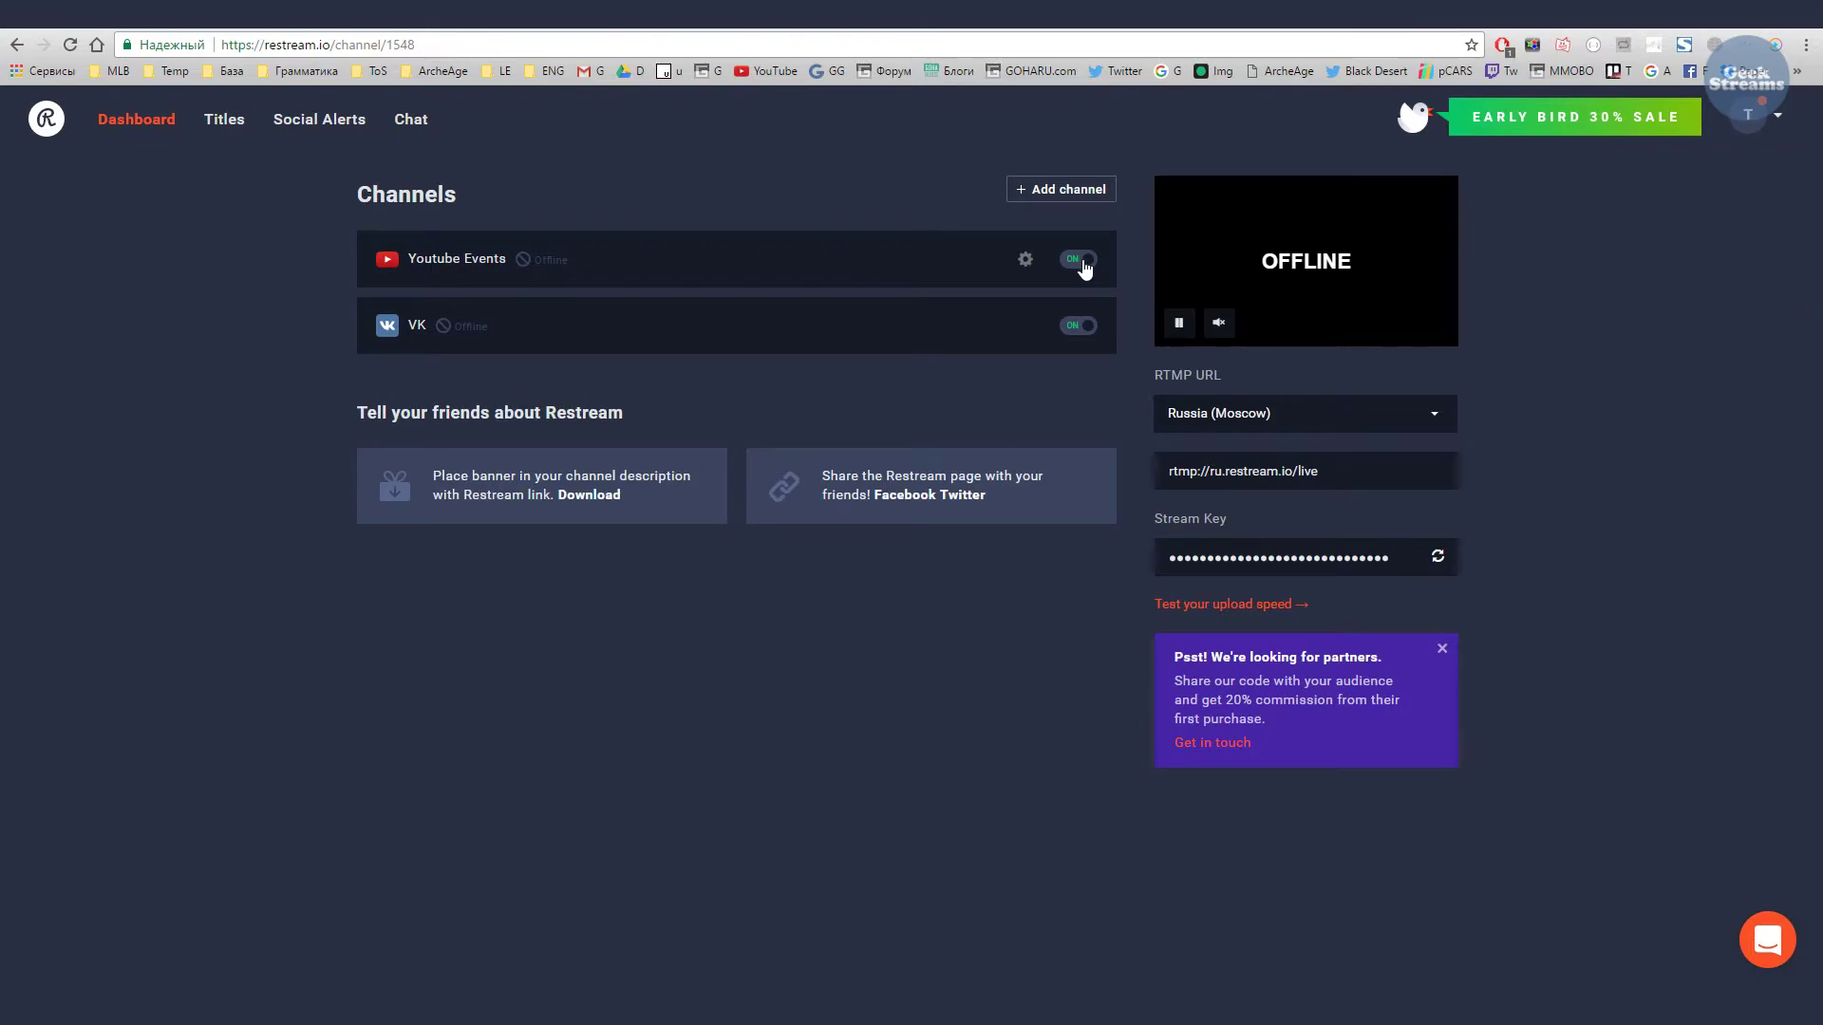
{"action": "left_click", "coordinate": [1075, 263]}
{"action": "left_click", "coordinate": [1085, 262]}
- Switch to the GoodGame channel page, examine its Streamkey settings, and highlight the server address rtmp://msk.goodgame.ru:1940/live
{"action": "mouse_move", "coordinate": [860, 1023]}
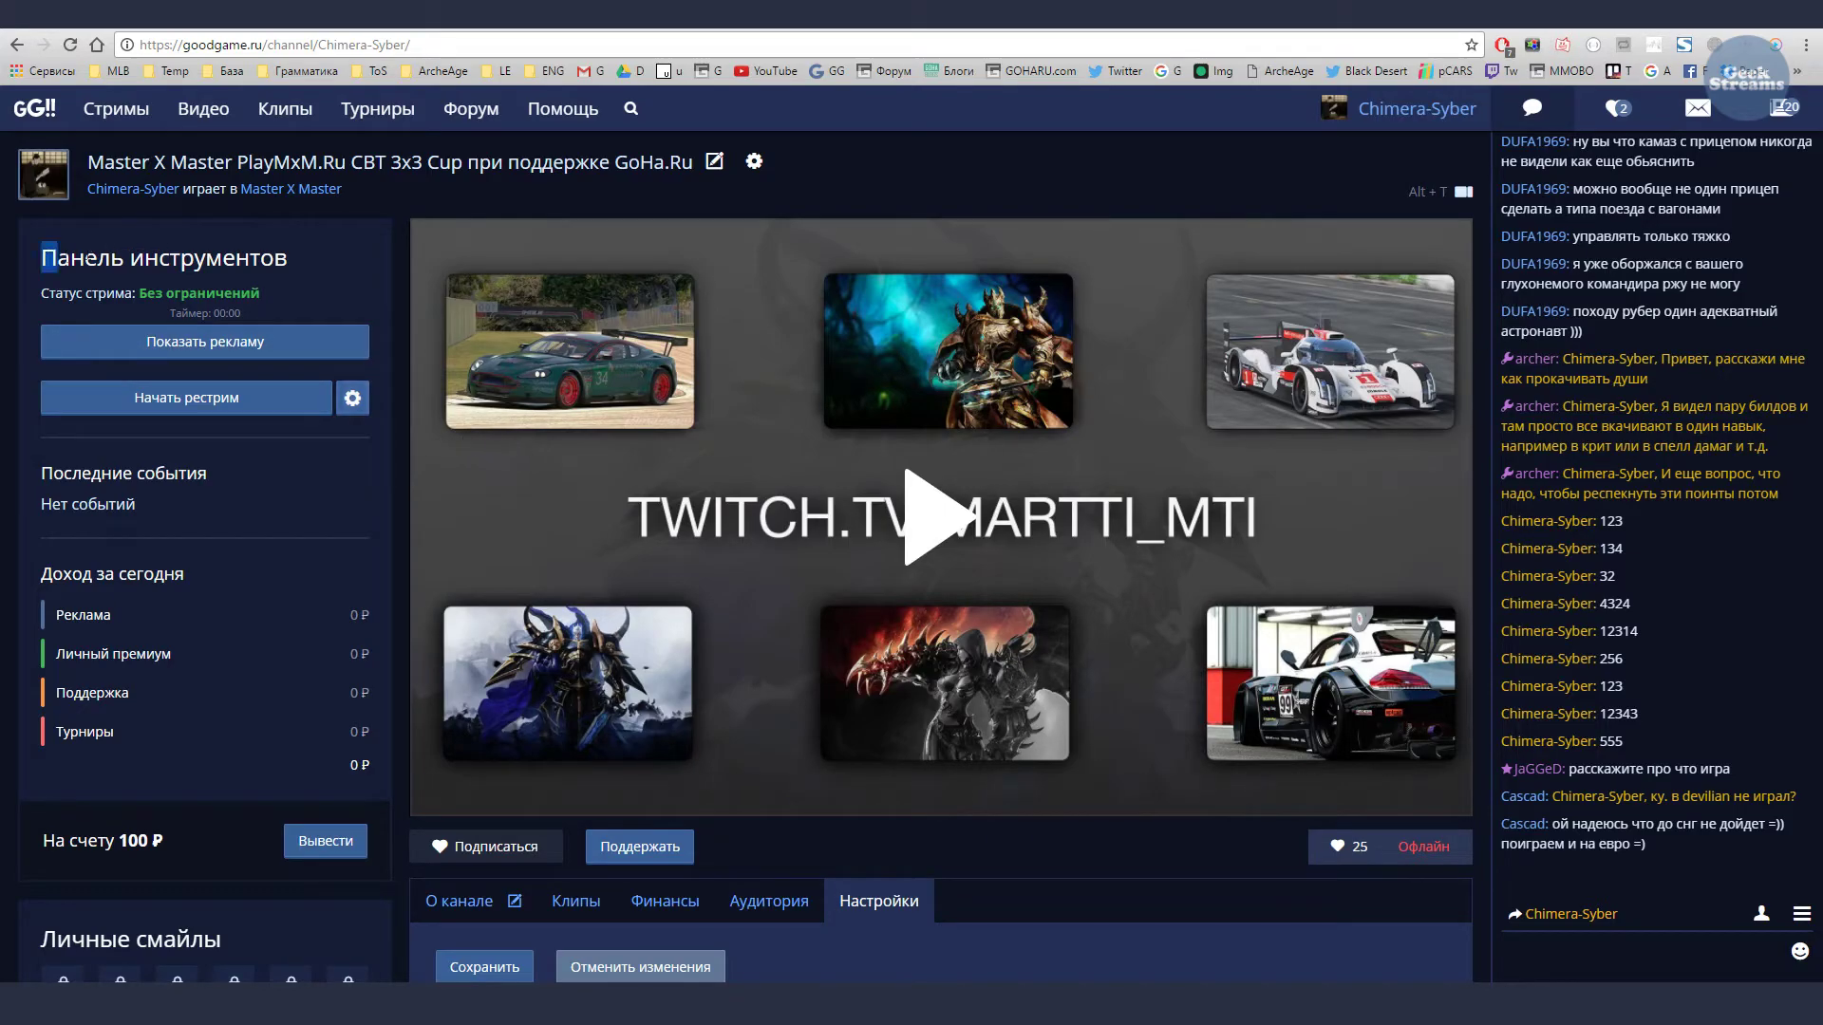
{"action": "triple_click", "coordinate": [161, 257]}
{"action": "scroll", "coordinate": [1001, 817], "scroll_direction": "down", "scroll_amount": 5}
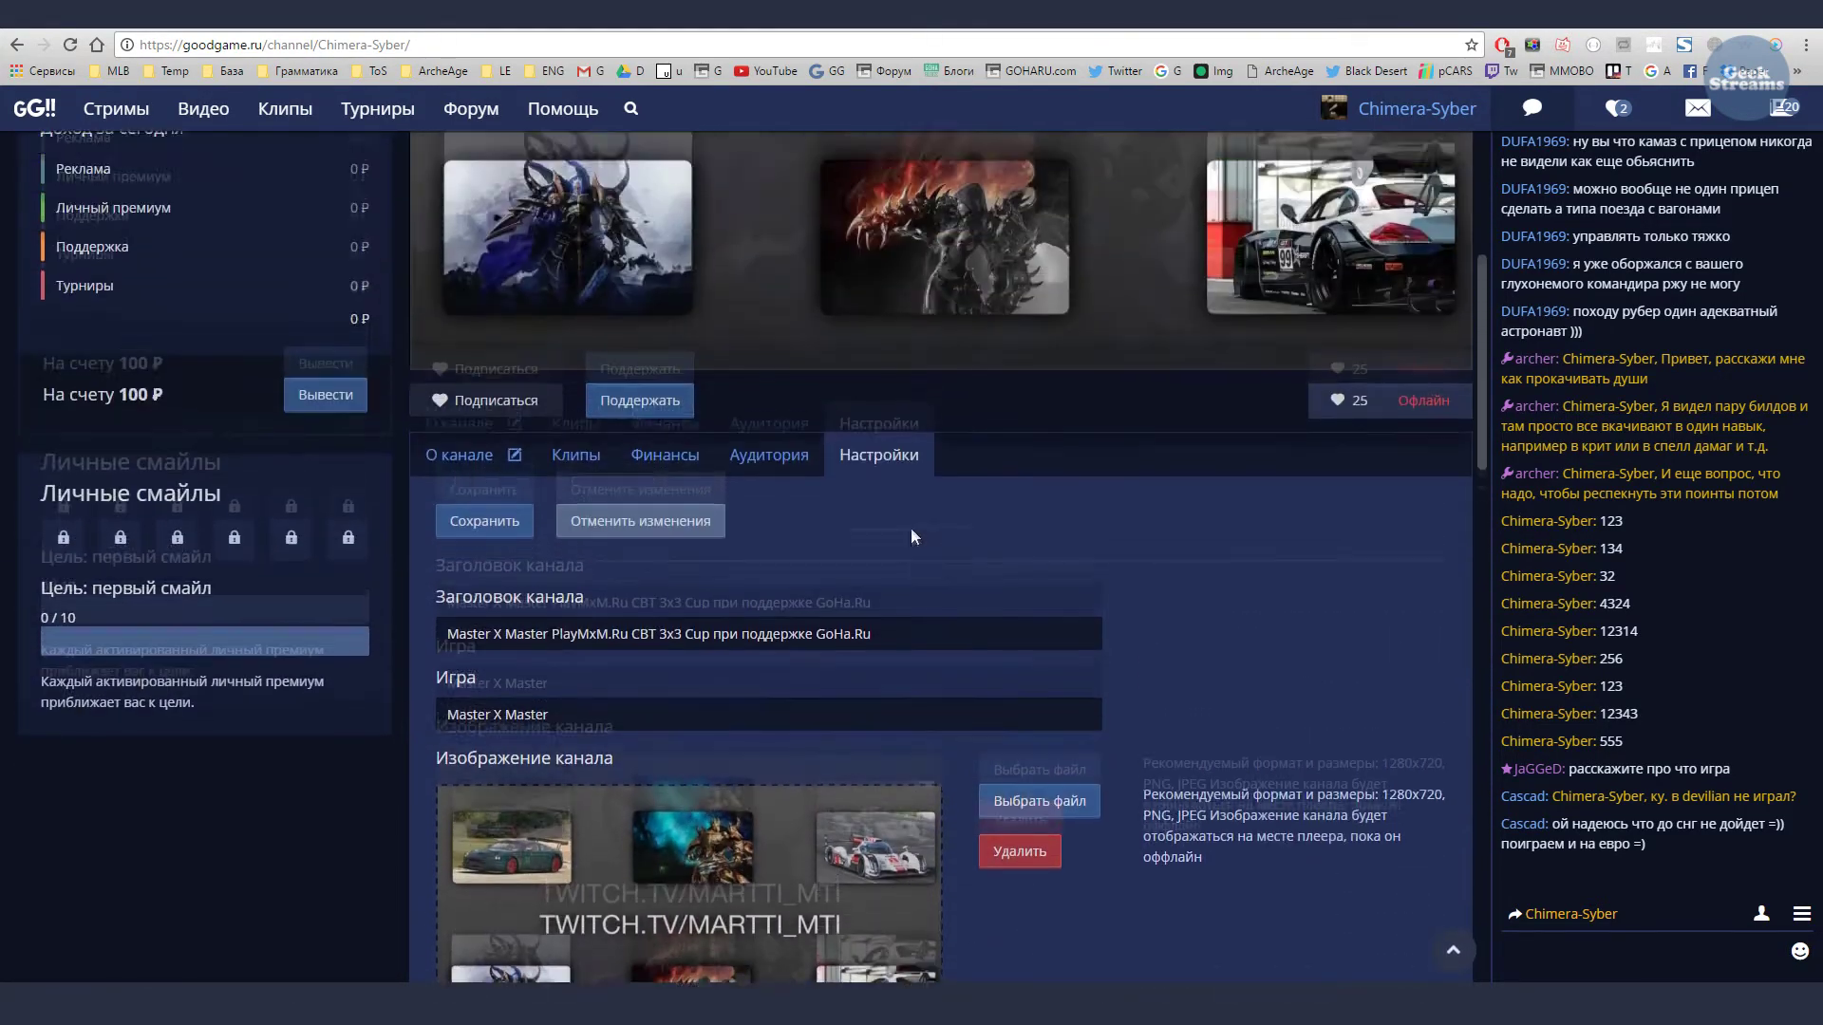
{"action": "scroll", "coordinate": [909, 532], "scroll_direction": "up", "scroll_amount": 3}
{"action": "scroll", "coordinate": [871, 606], "scroll_direction": "down", "scroll_amount": 8}
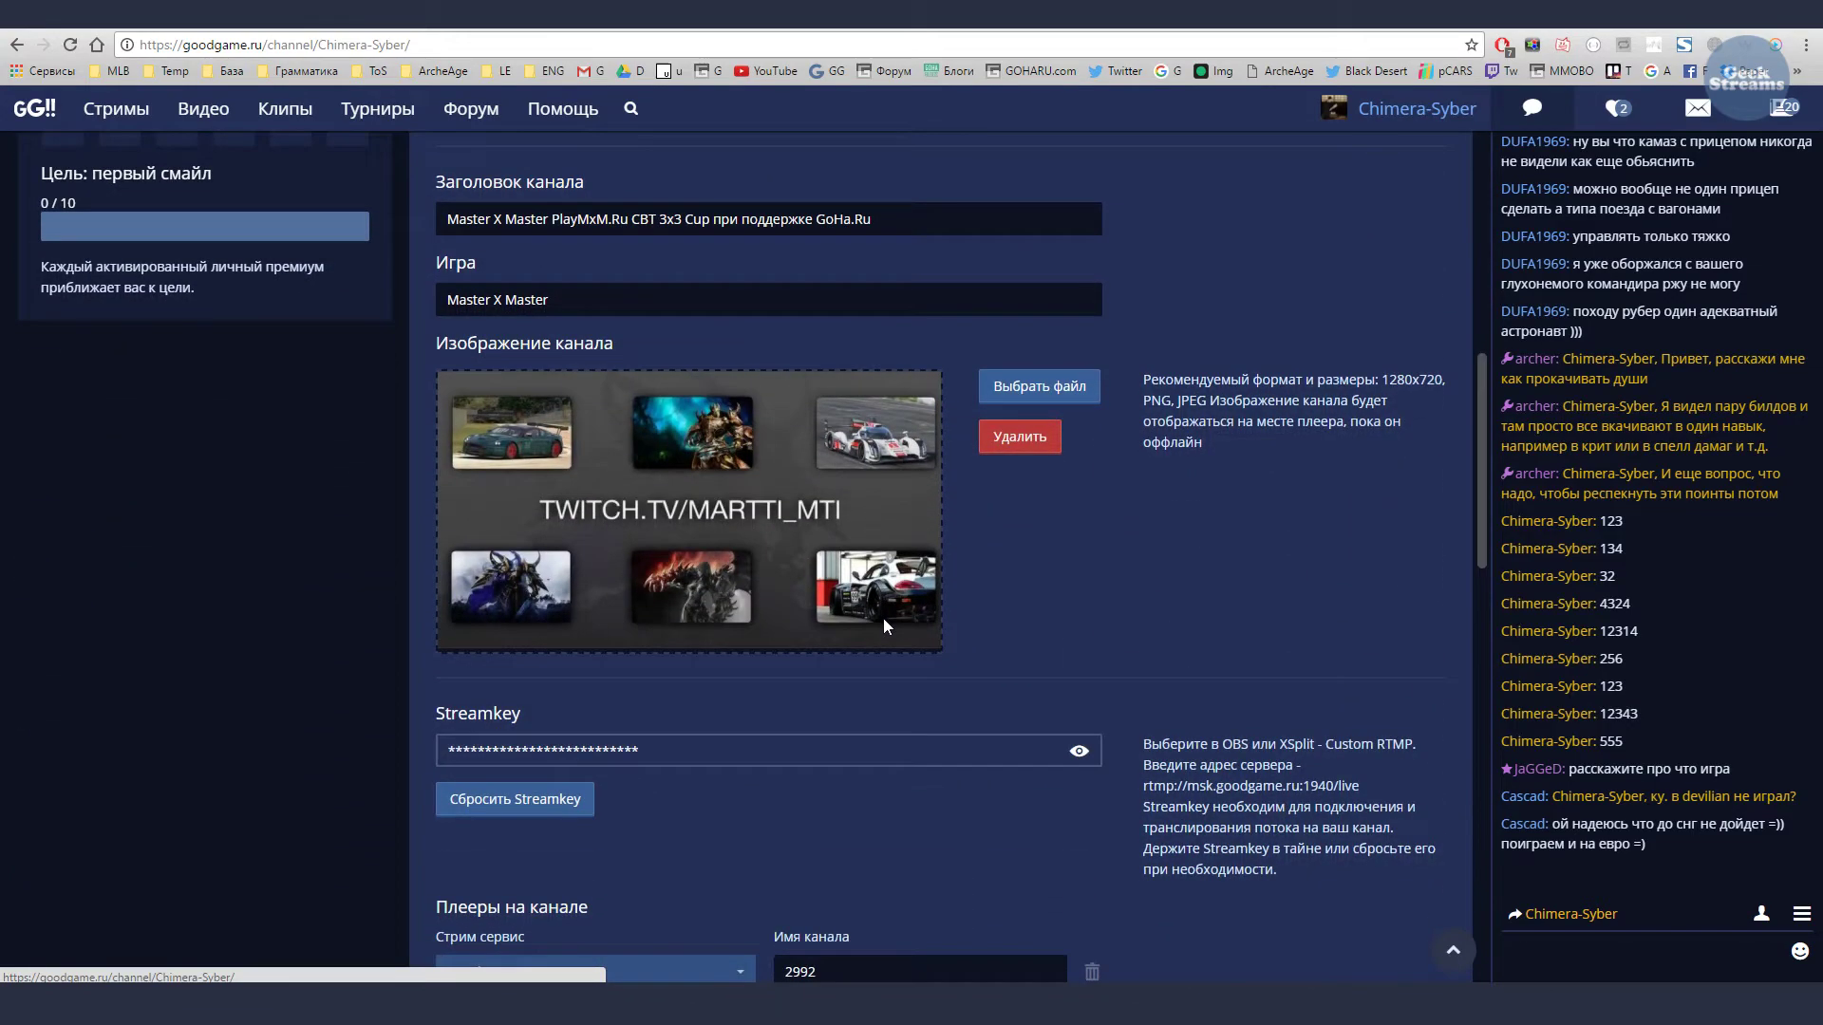
{"action": "scroll", "coordinate": [1249, 799], "scroll_direction": "up", "scroll_amount": 5}
{"action": "scroll", "coordinate": [1036, 670], "scroll_direction": "down", "scroll_amount": 5}
{"action": "scroll", "coordinate": [1036, 670], "scroll_direction": "down", "scroll_amount": 2}
{"action": "left_click_drag", "start_coordinate": [1143, 646], "coordinate": [1377, 647]}
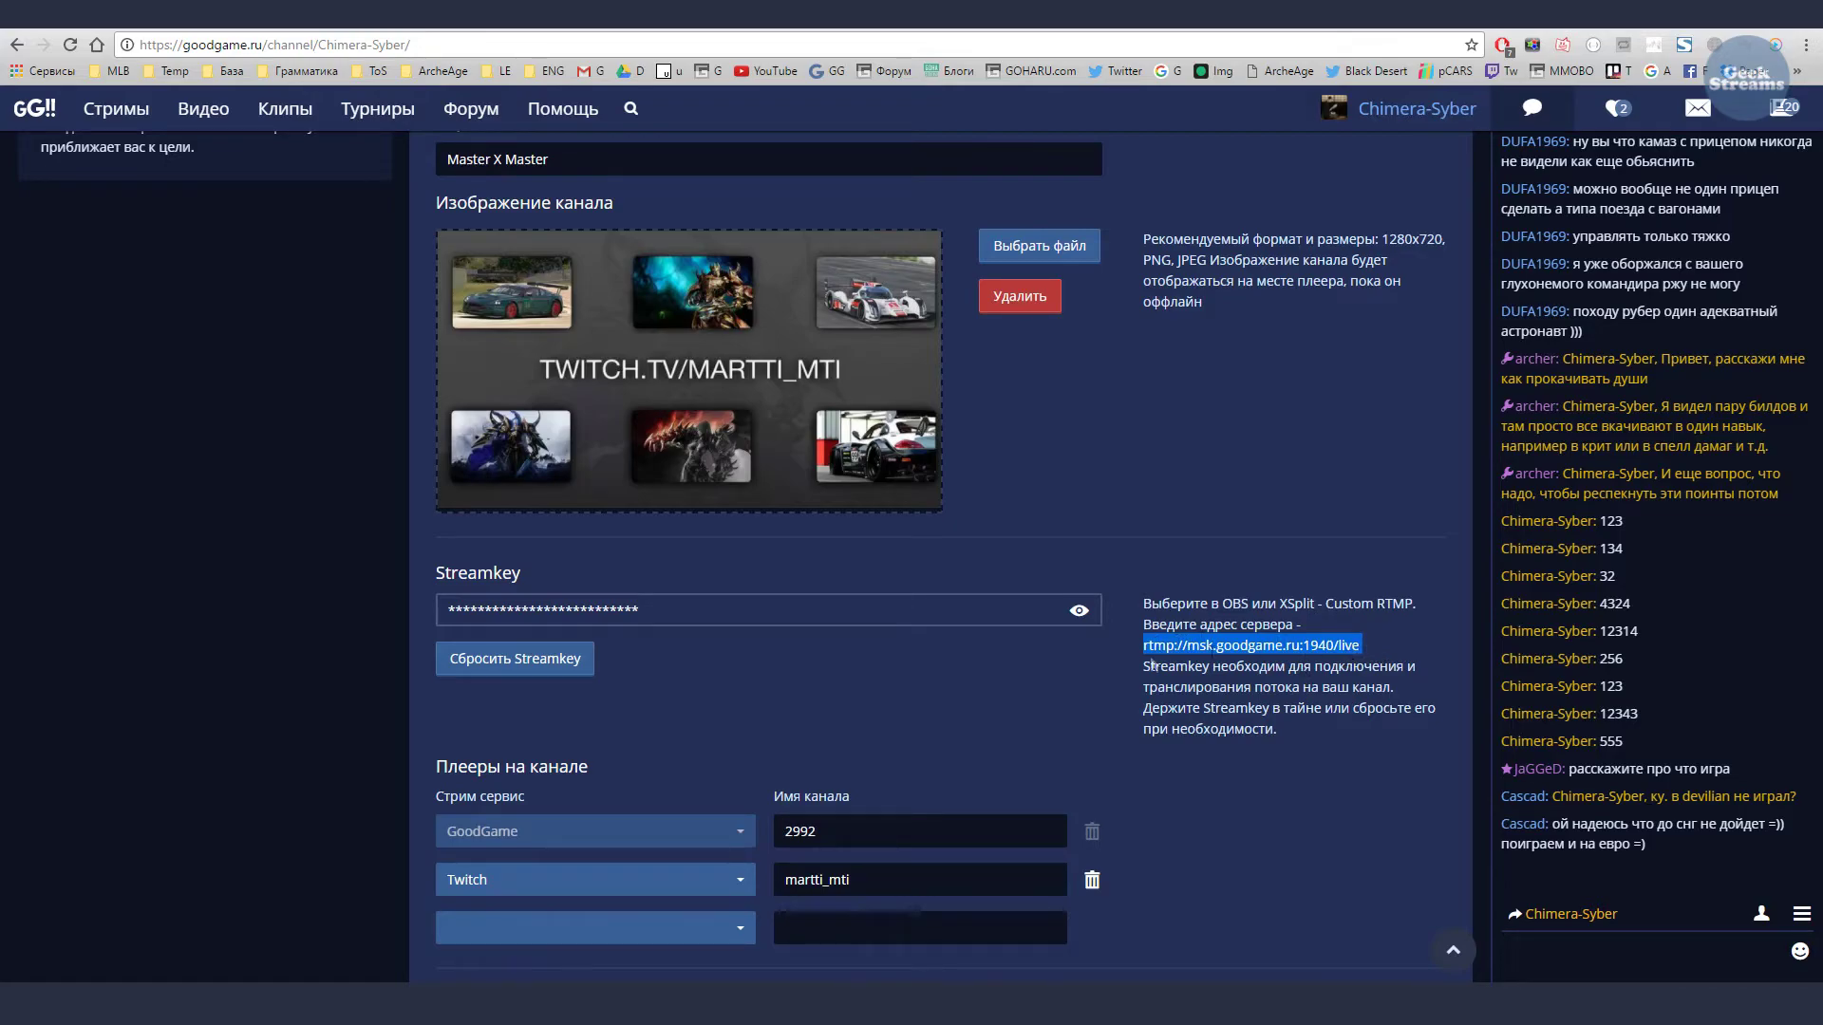
- Open GoodGame's restream settings, enable Рестрим #2 to highlight its custom RTMP address, and disable it again
{"action": "key", "text": "Home"}
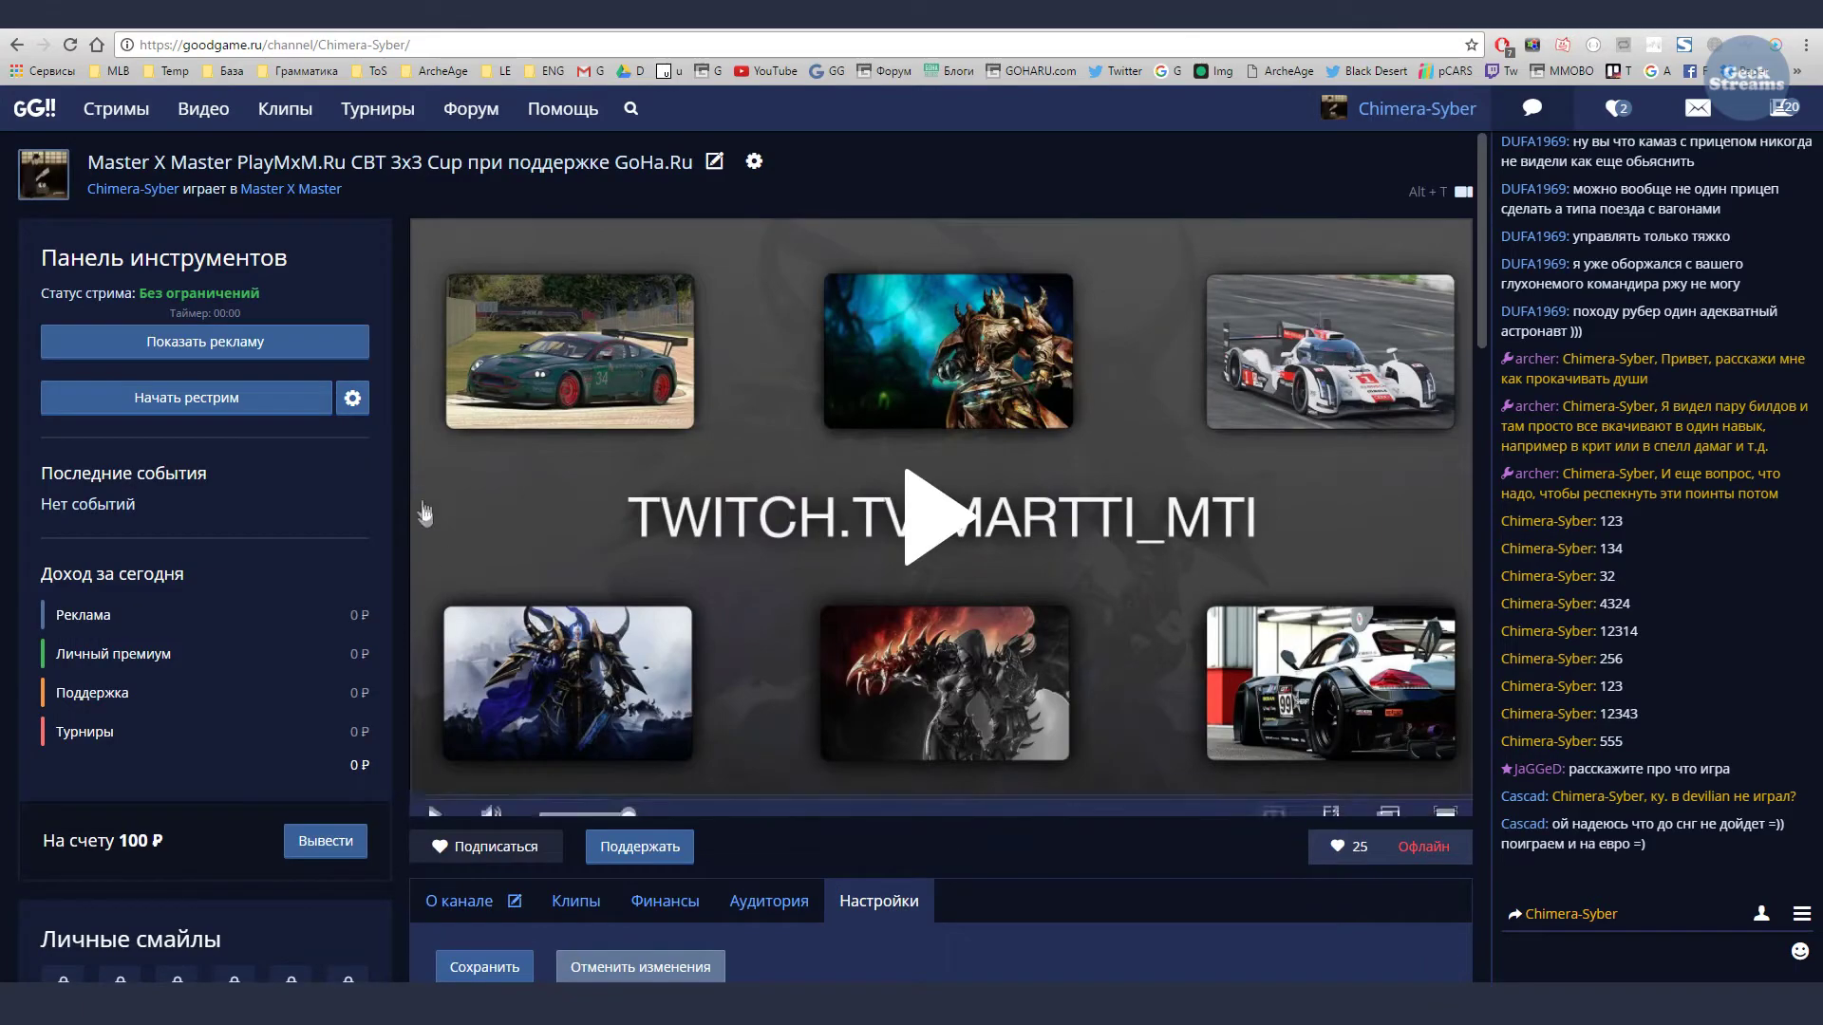
{"action": "left_click", "coordinate": [354, 403]}
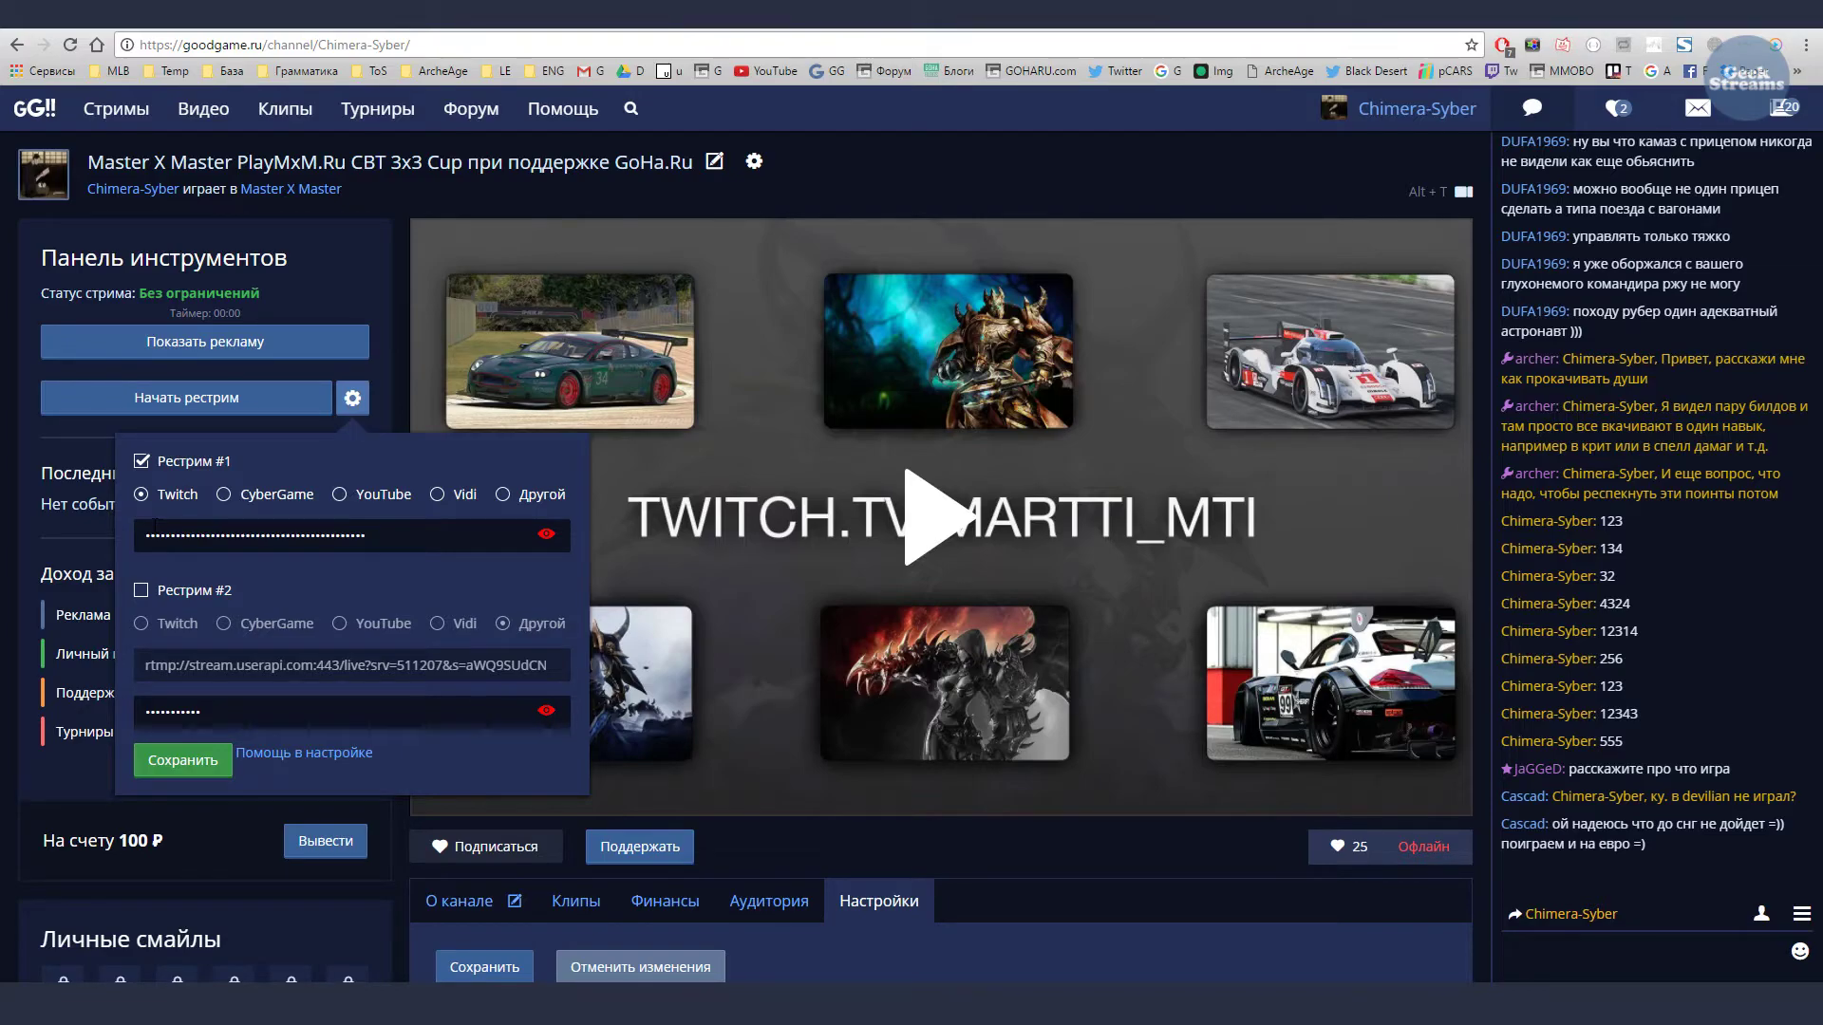
{"action": "left_click", "coordinate": [141, 592]}
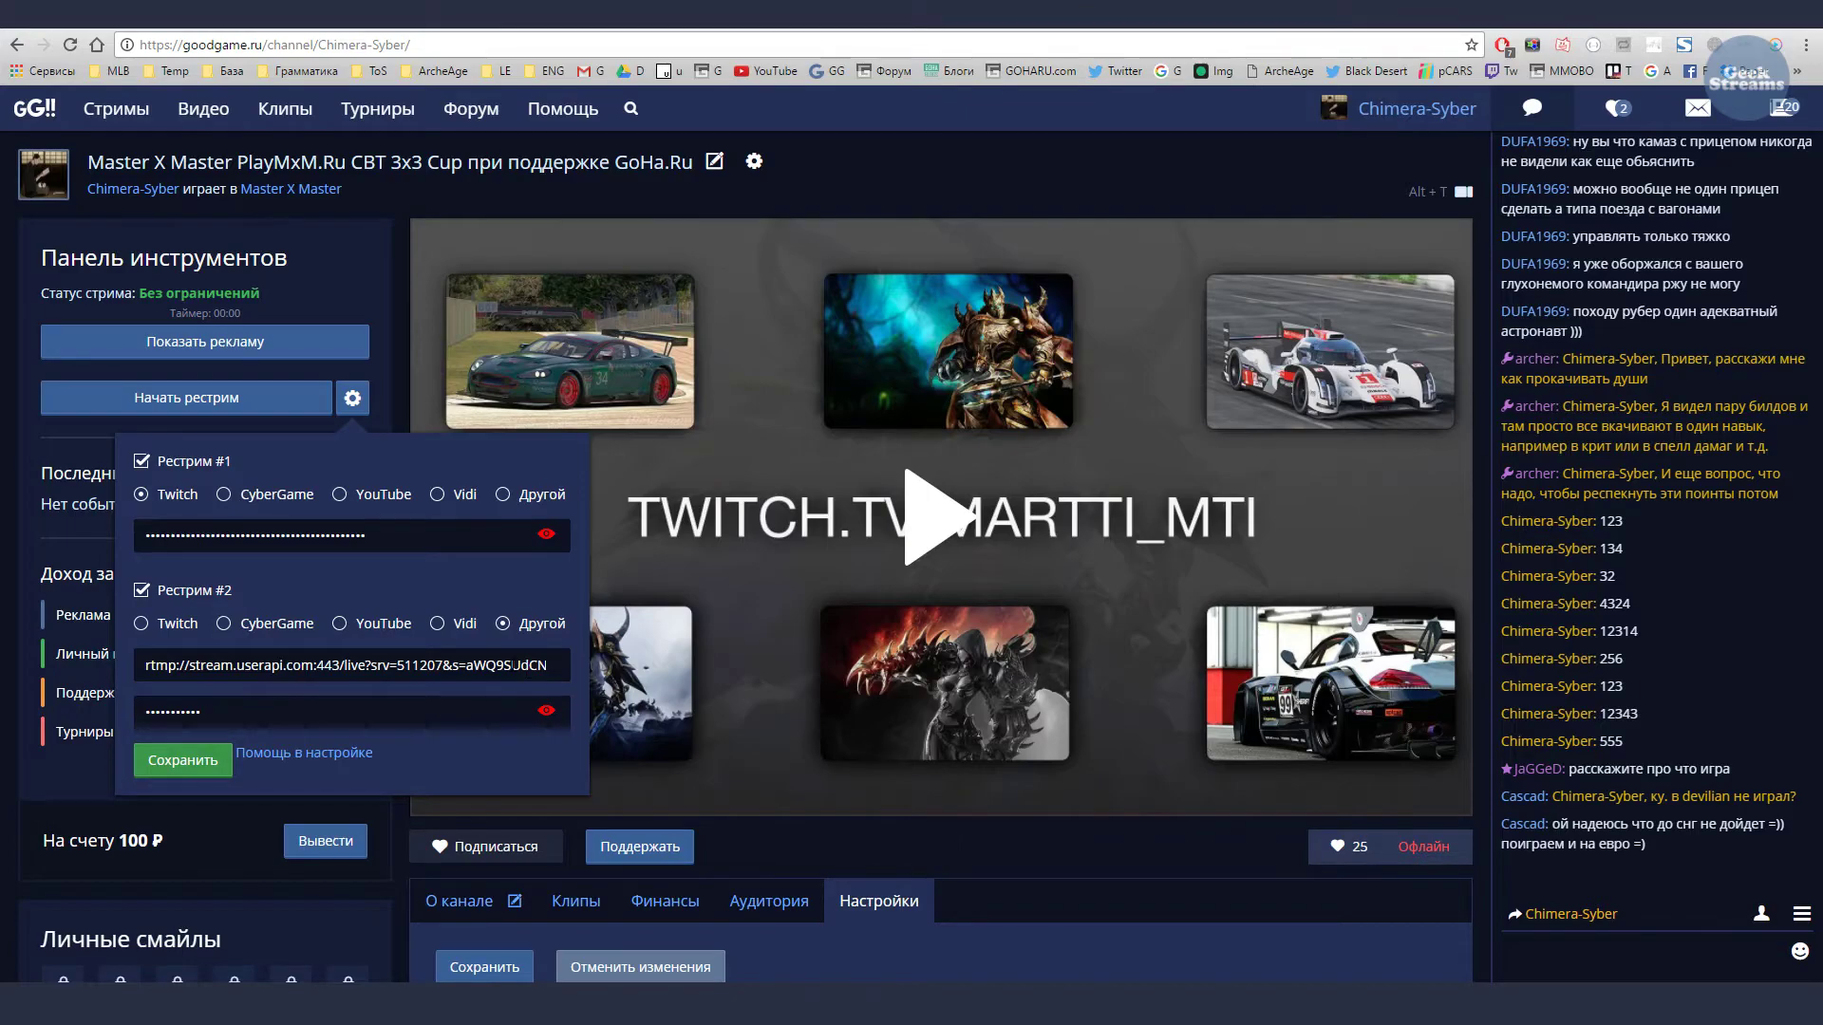
{"action": "key", "text": "shift+Home"}
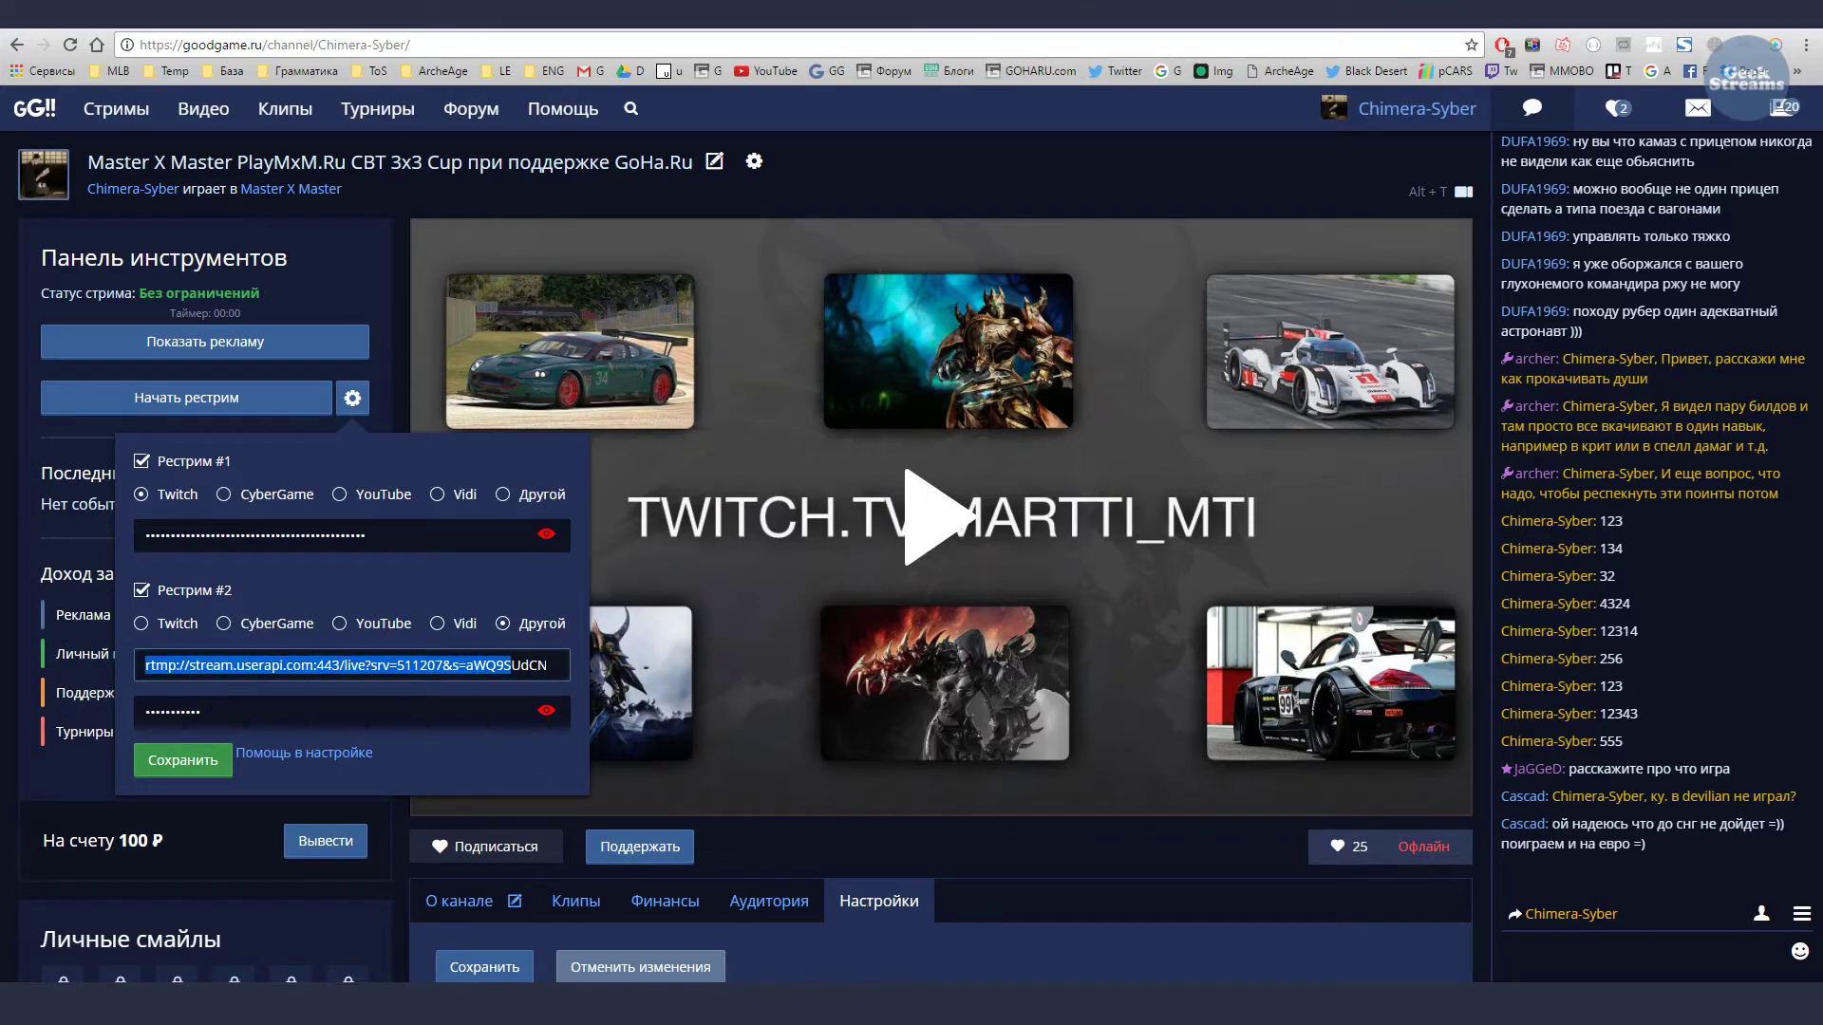
{"action": "left_click", "coordinate": [141, 589]}
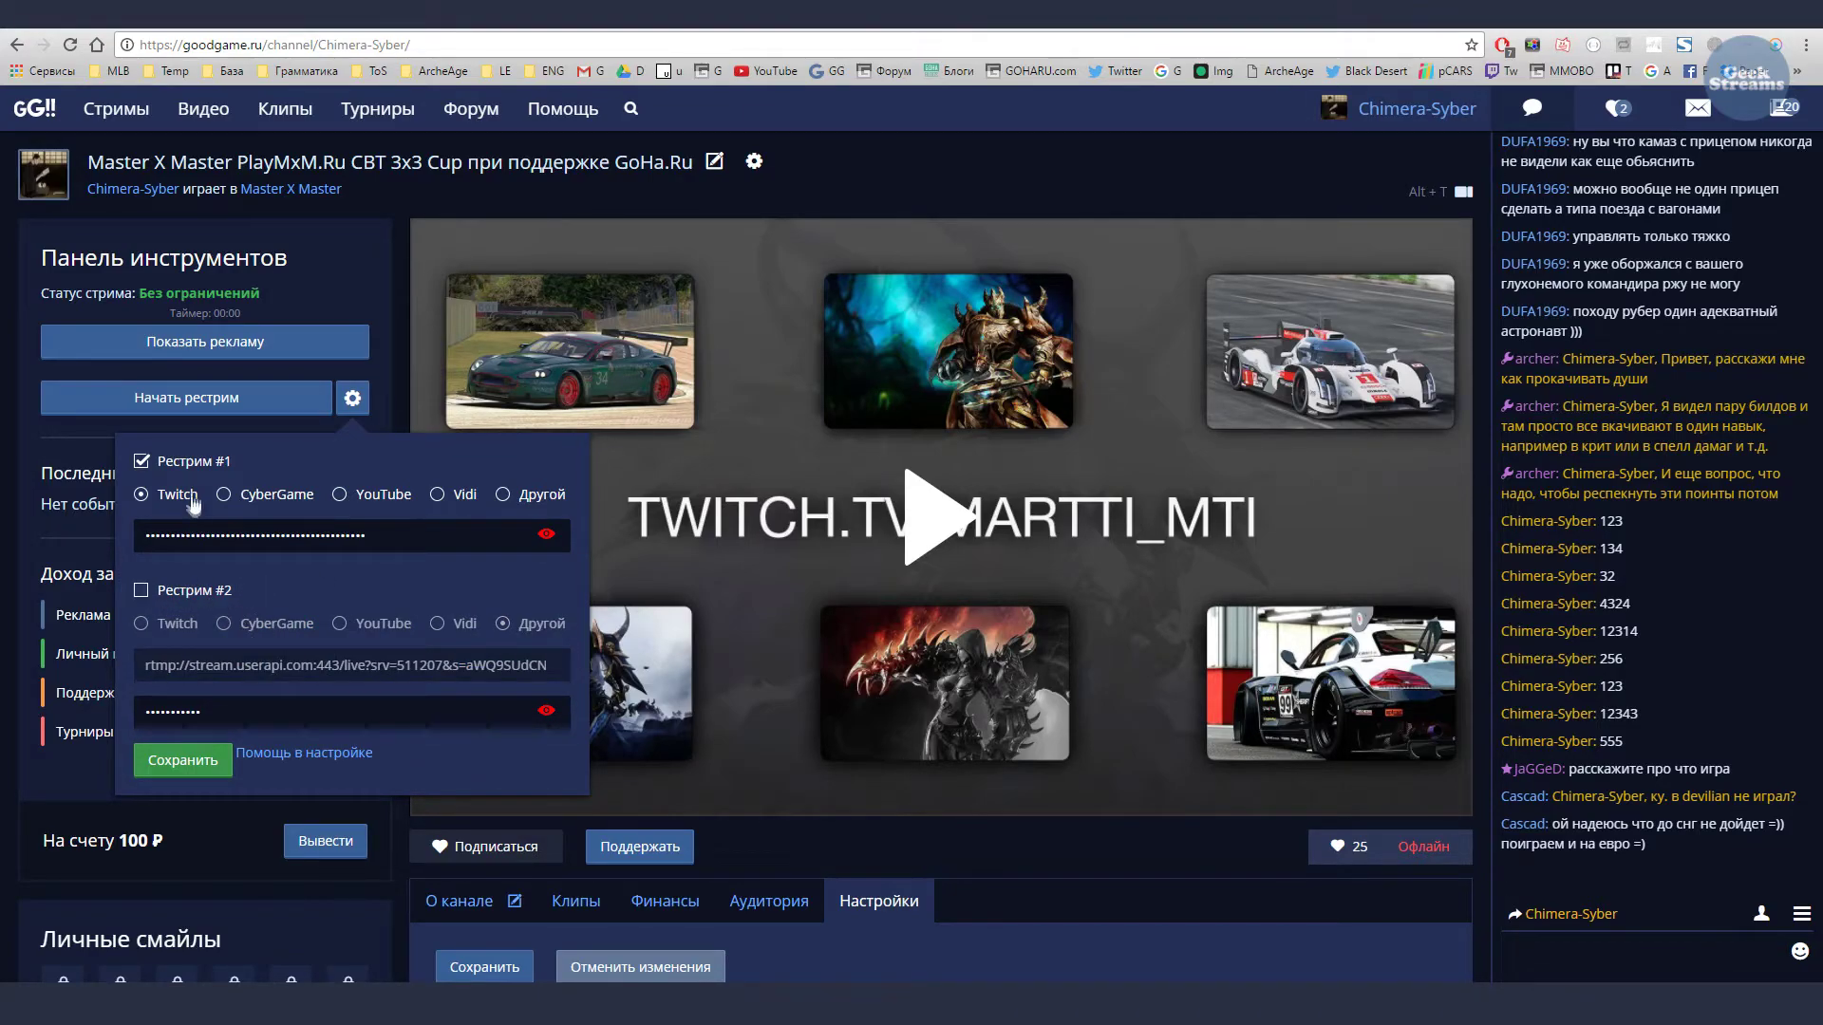
- Save the GoodGame restream settings with Twitch as Рестрим #1 and start the restream
{"action": "left_click", "coordinate": [175, 762]}
{"action": "left_click", "coordinate": [173, 403]}
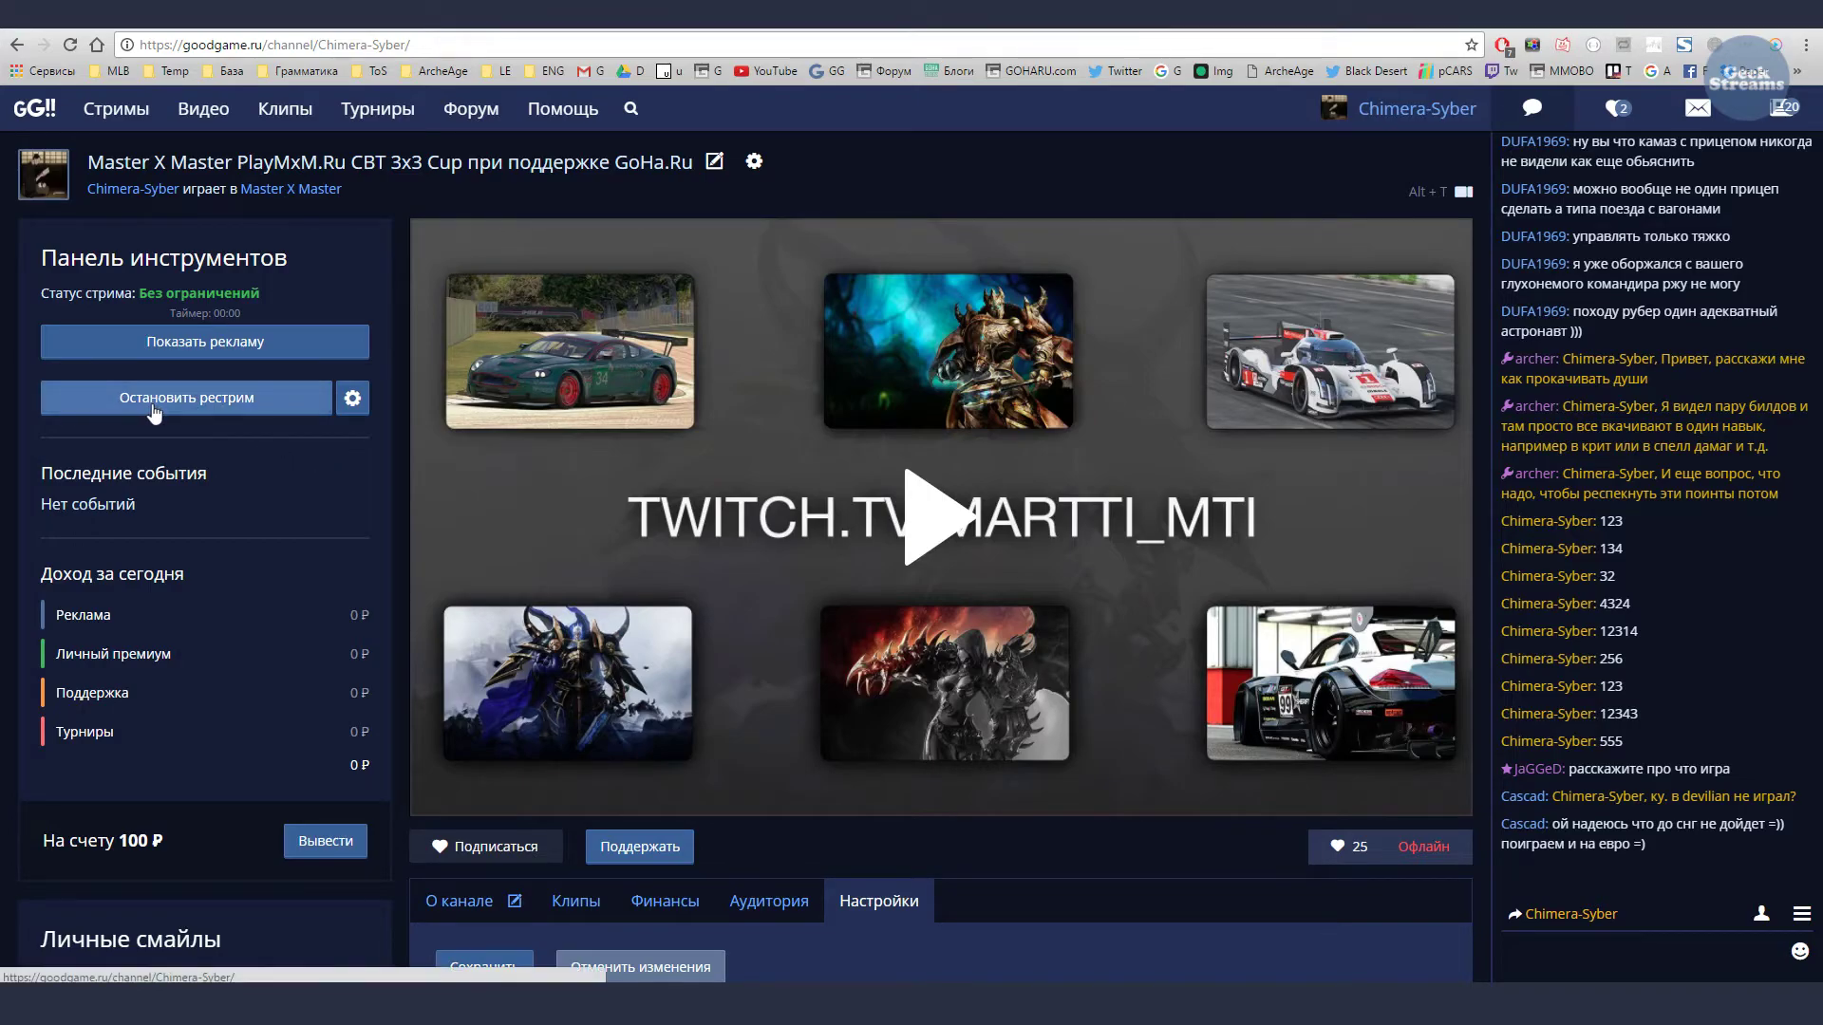
- Switch back to the Restream dashboard with the channel list
{"action": "mouse_move", "coordinate": [860, 1004]}
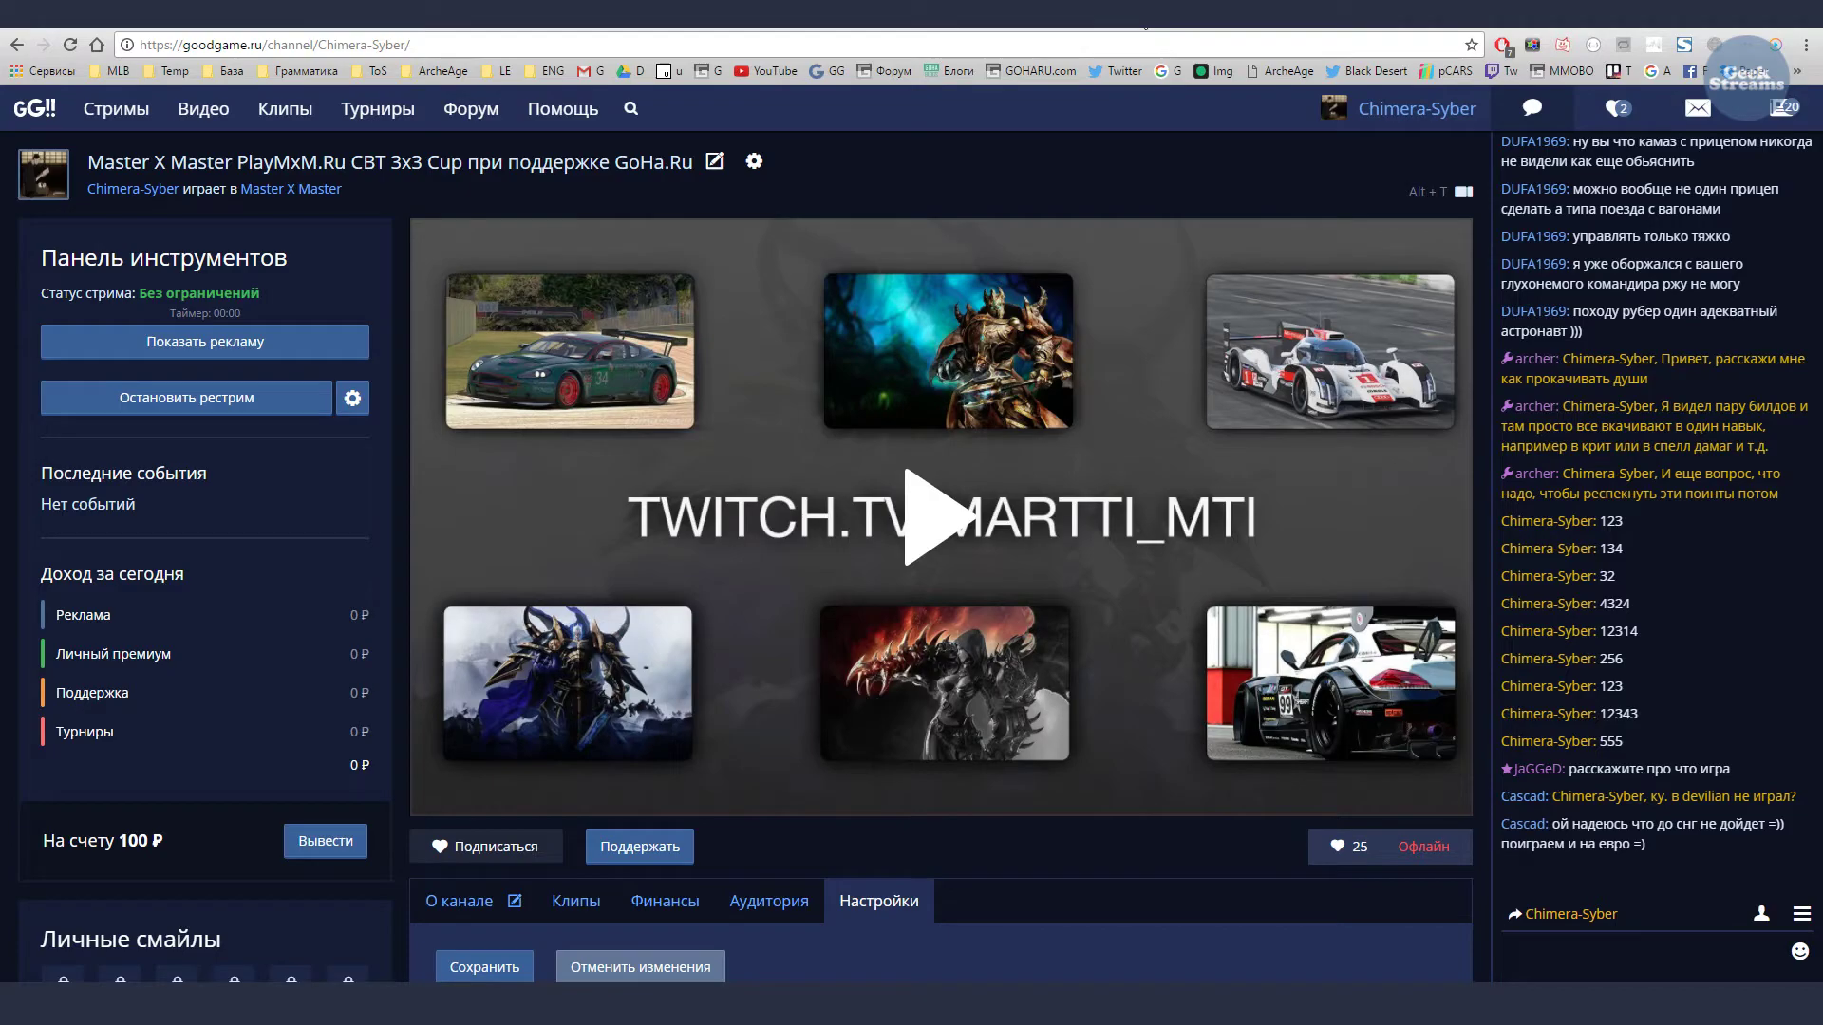
{"action": "left_click", "coordinate": [1023, 14]}
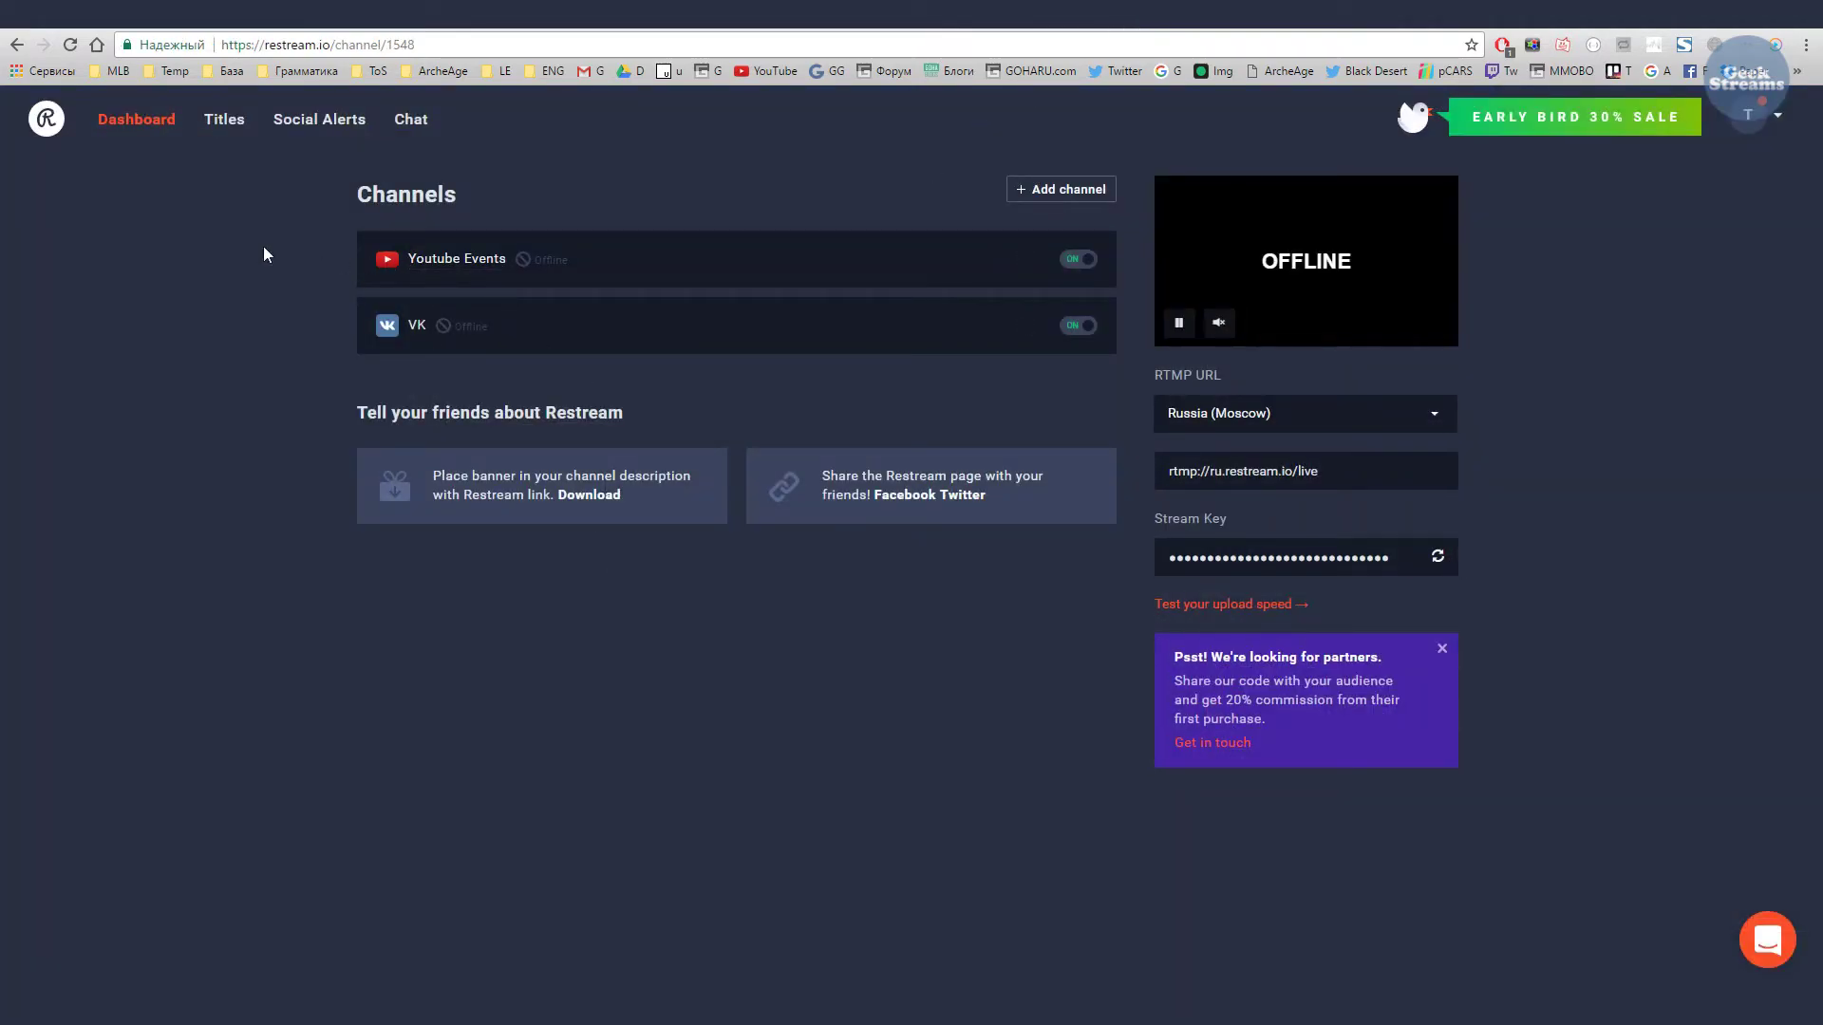